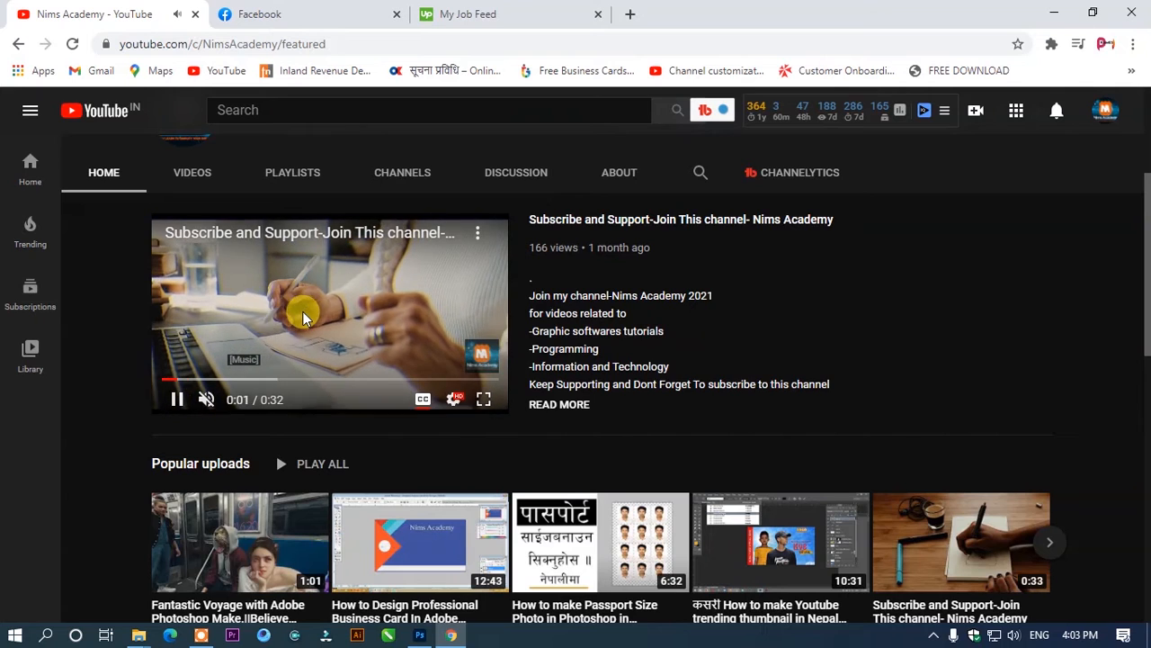
scroll(302, 314, "up", 3)
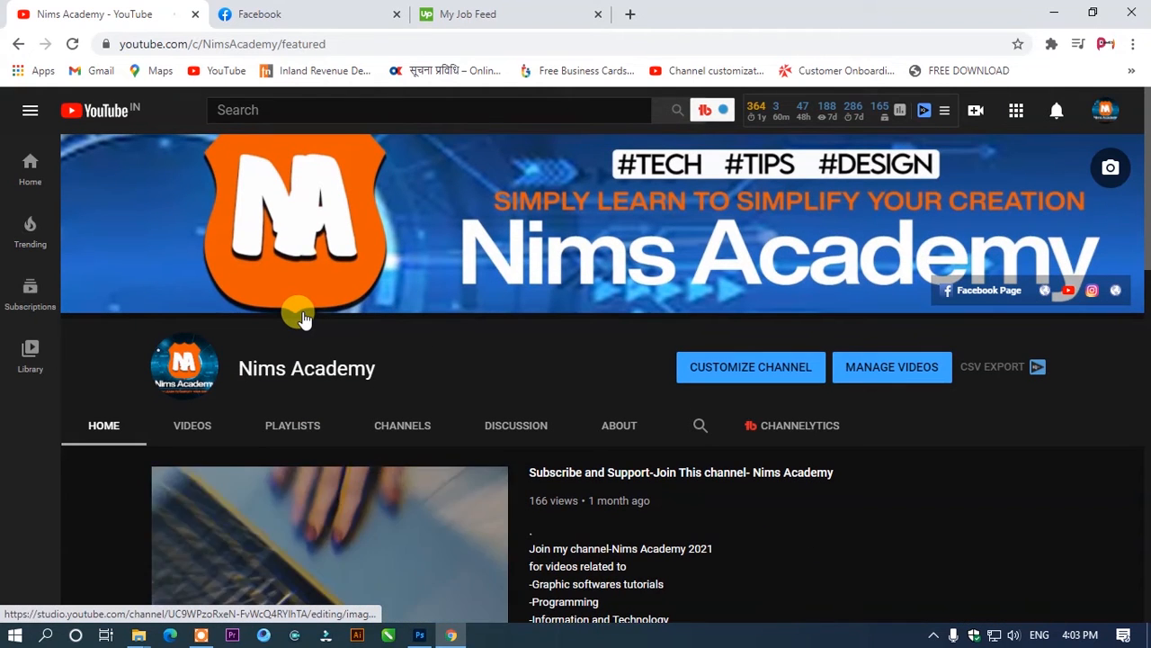
scroll(303, 314, "down", 1)
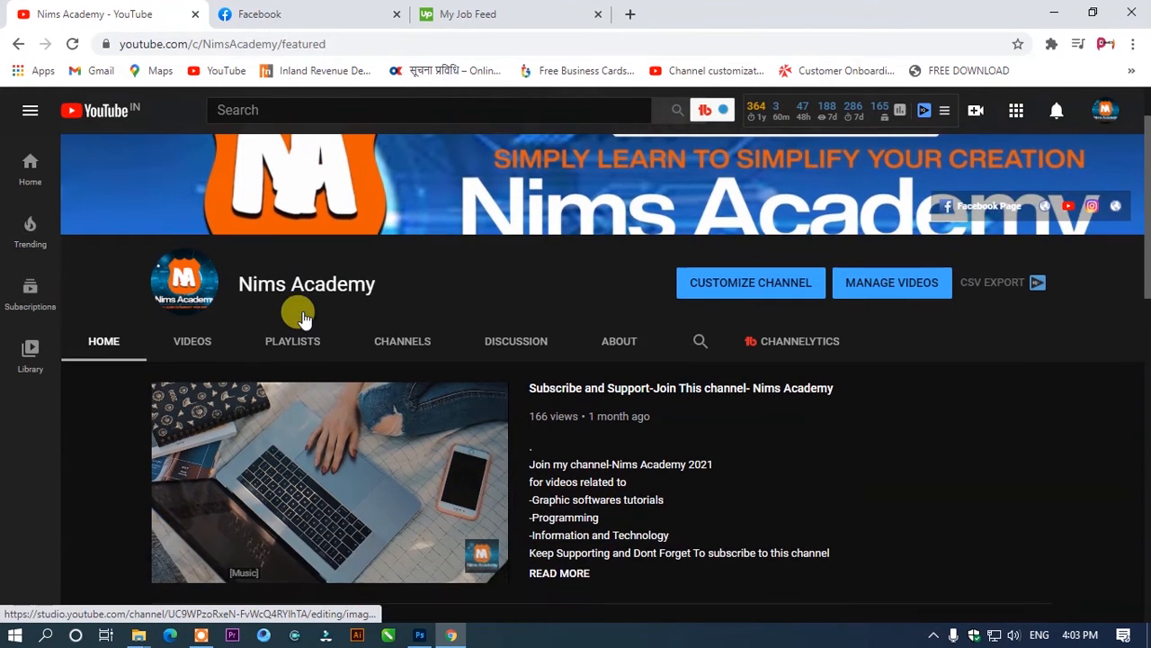
scroll(316, 296, "down", 3)
scroll(318, 297, "up", 3)
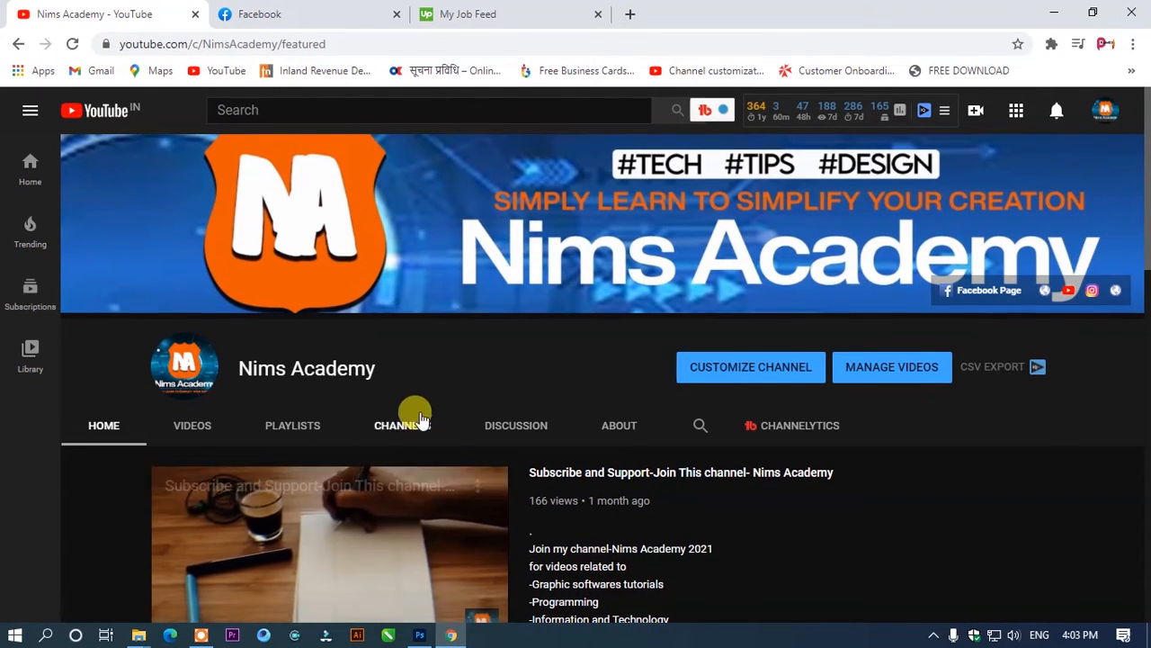
Switch to Photoshop and start a new document named "Social media post".
left_click(419, 634)
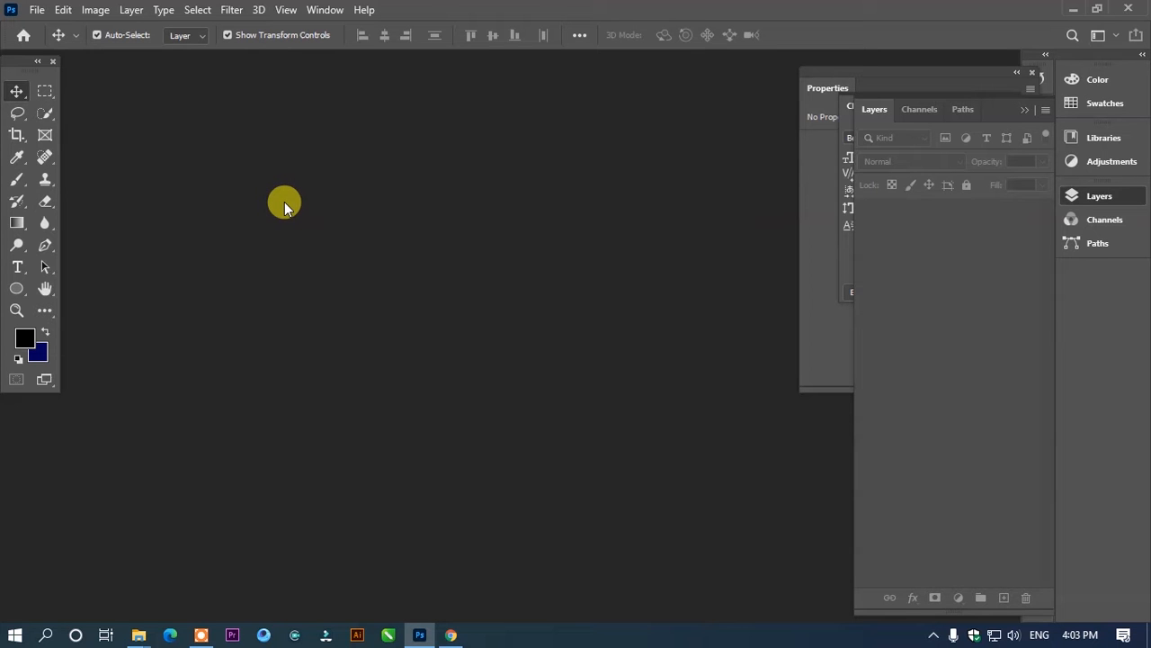
left_click(37, 9)
left_click(45, 24)
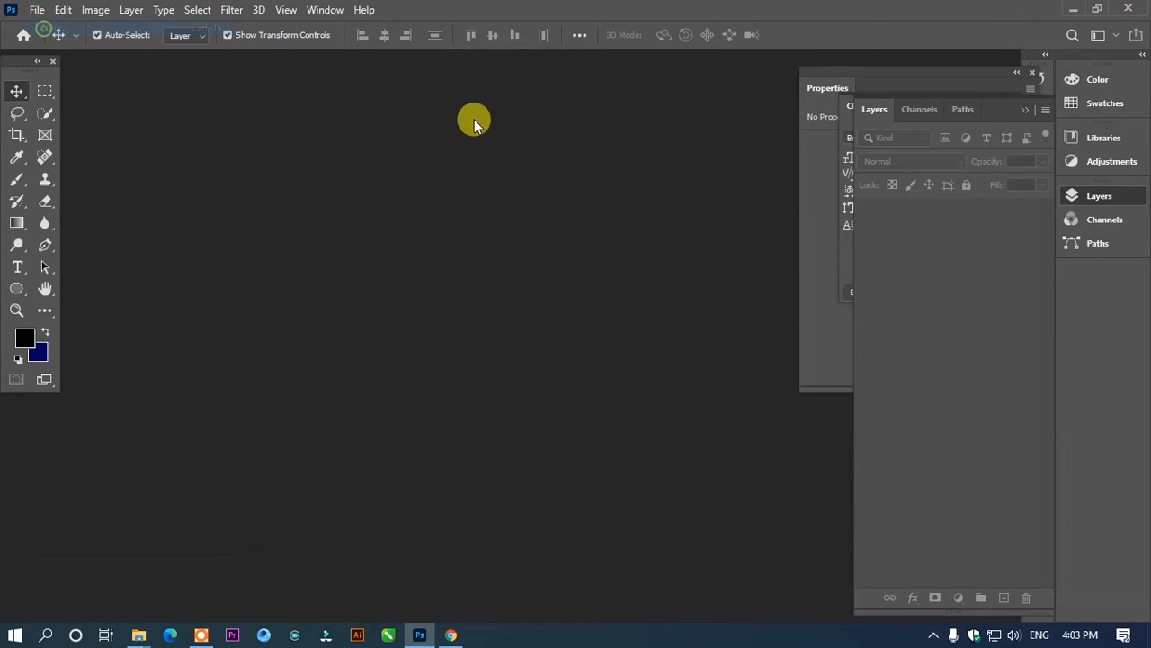
left_click_drag(527, 17, 478, 21)
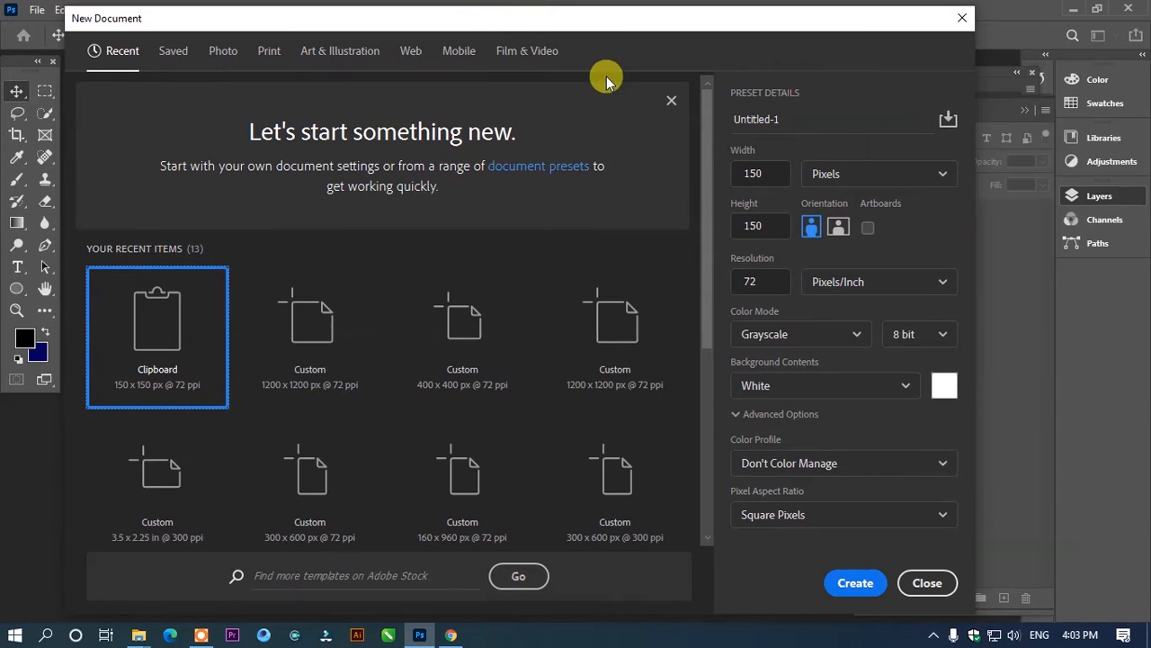
left_click_drag(801, 125, 711, 128)
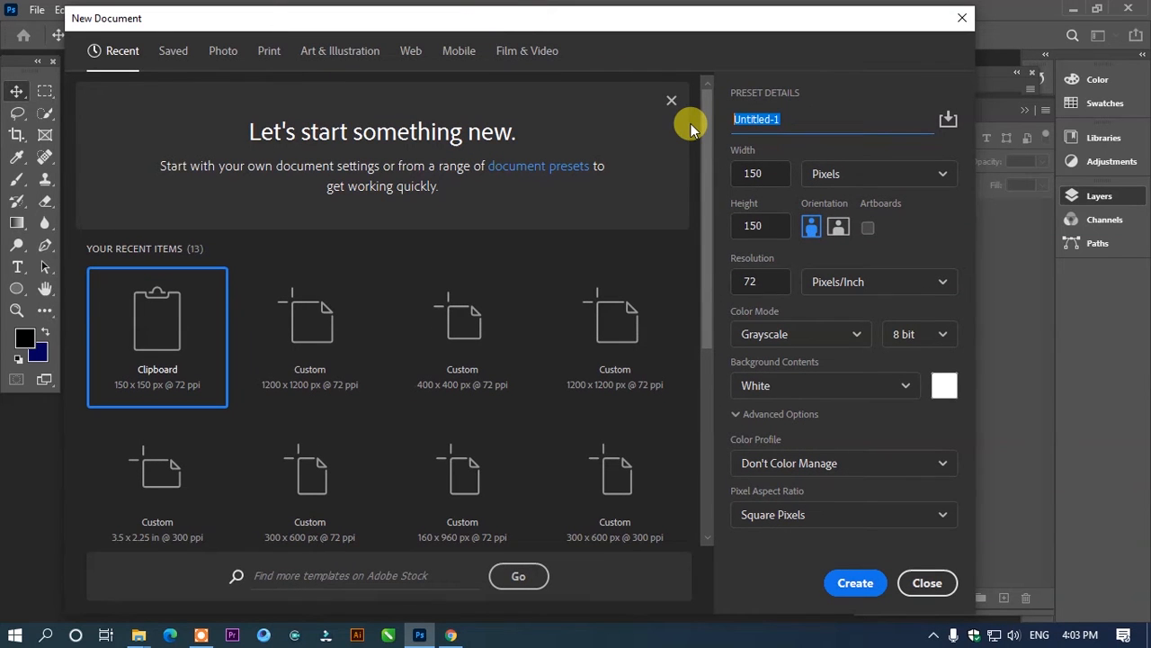
type("Social media post")
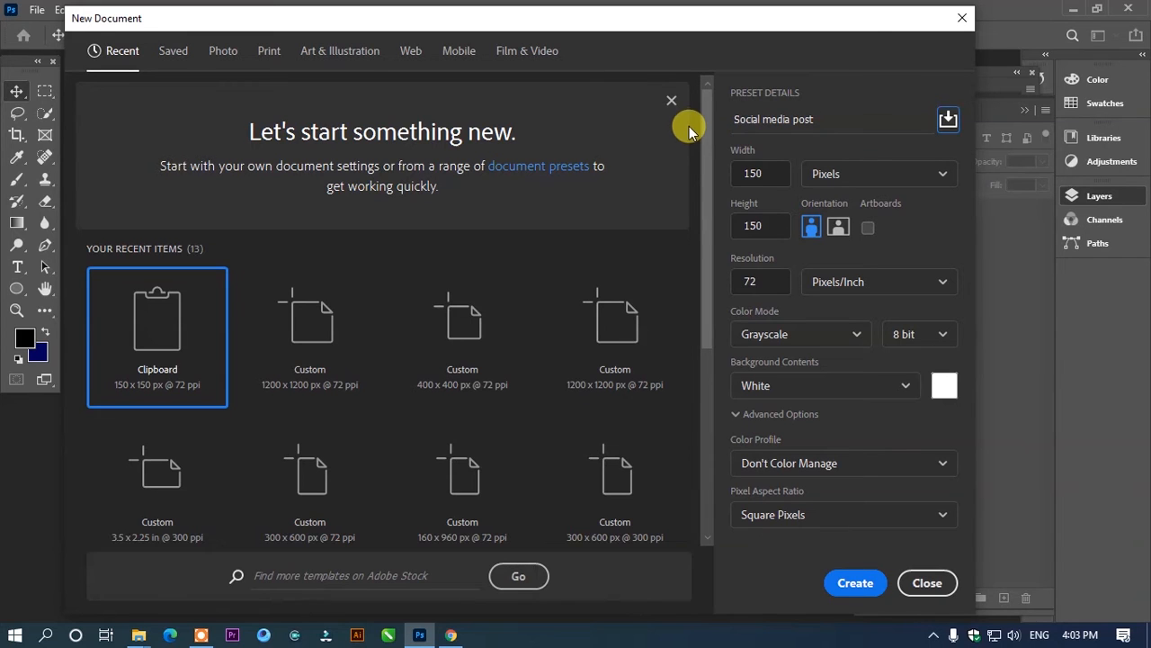
Set the document to 1080 x 1080 pixels, 300 pixels/inch and RGB Color, and create it.
left_click(751, 164)
type("1080")
key("Tab")
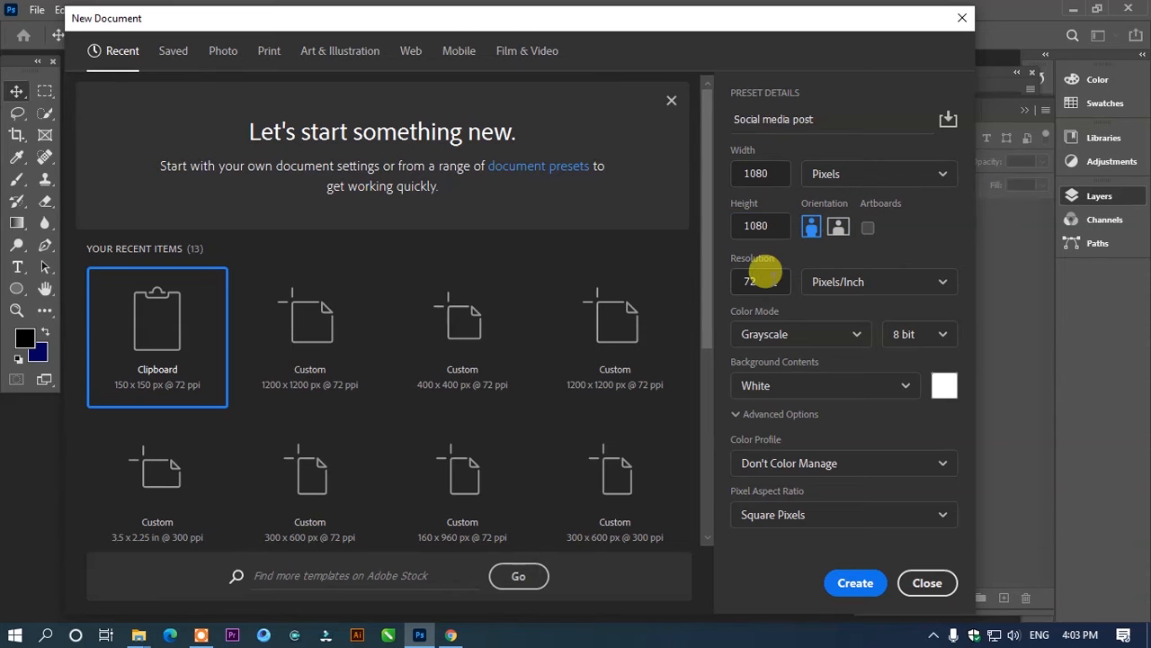
left_click(769, 279)
type("3")
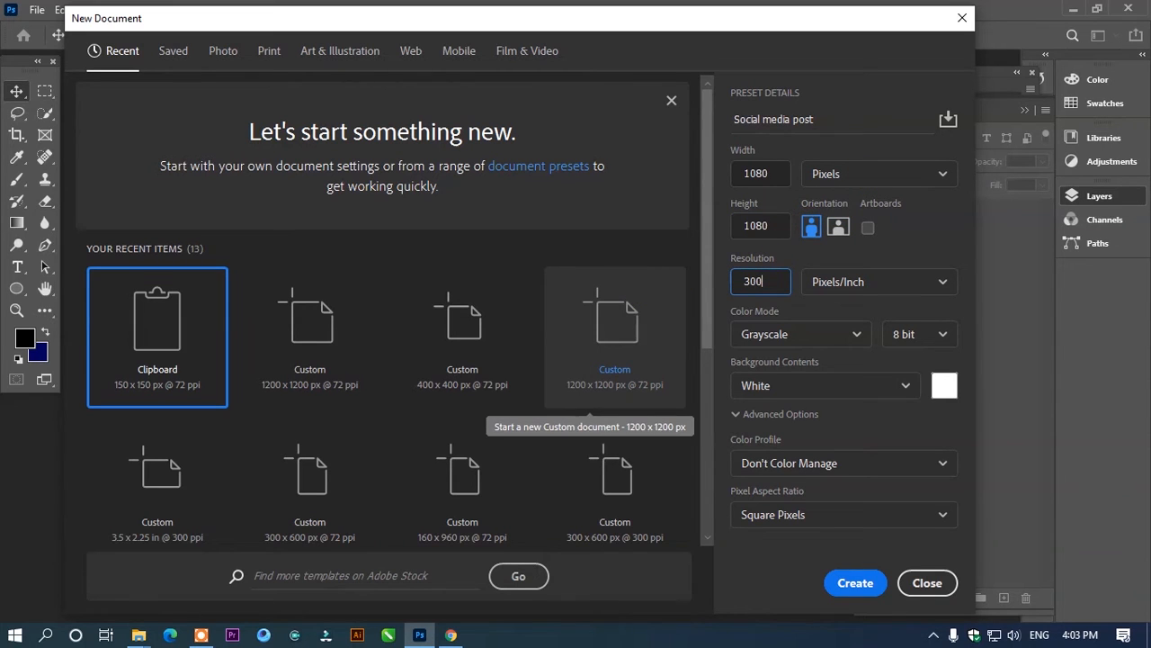
type("00")
left_click(804, 331)
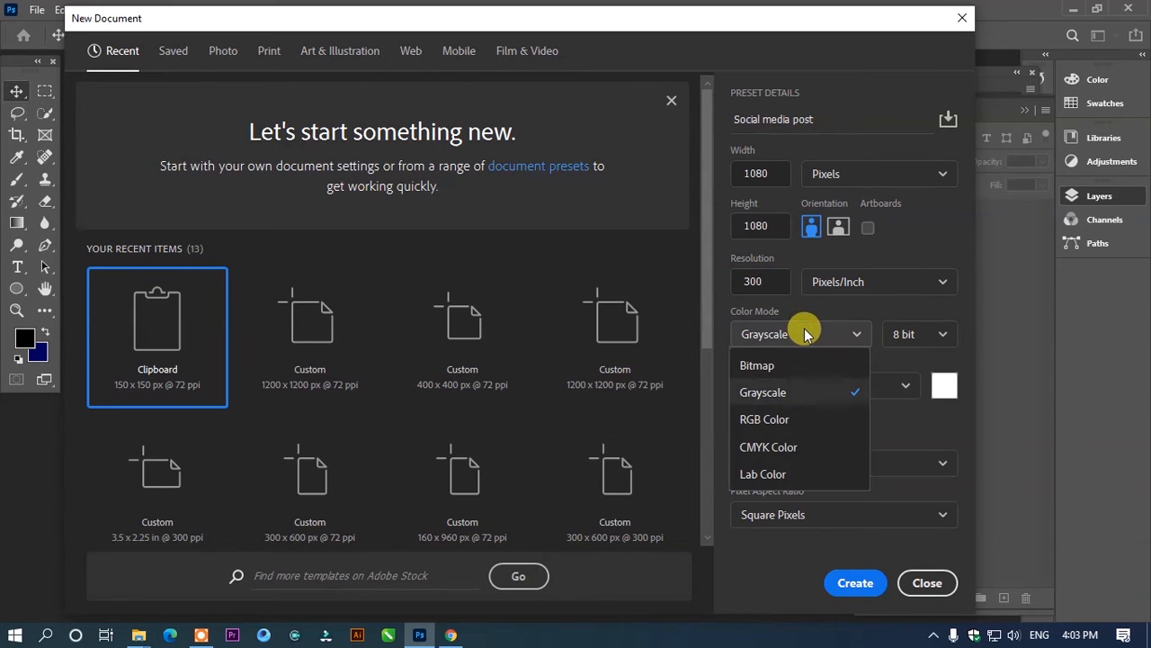
left_click(775, 420)
left_click(856, 582)
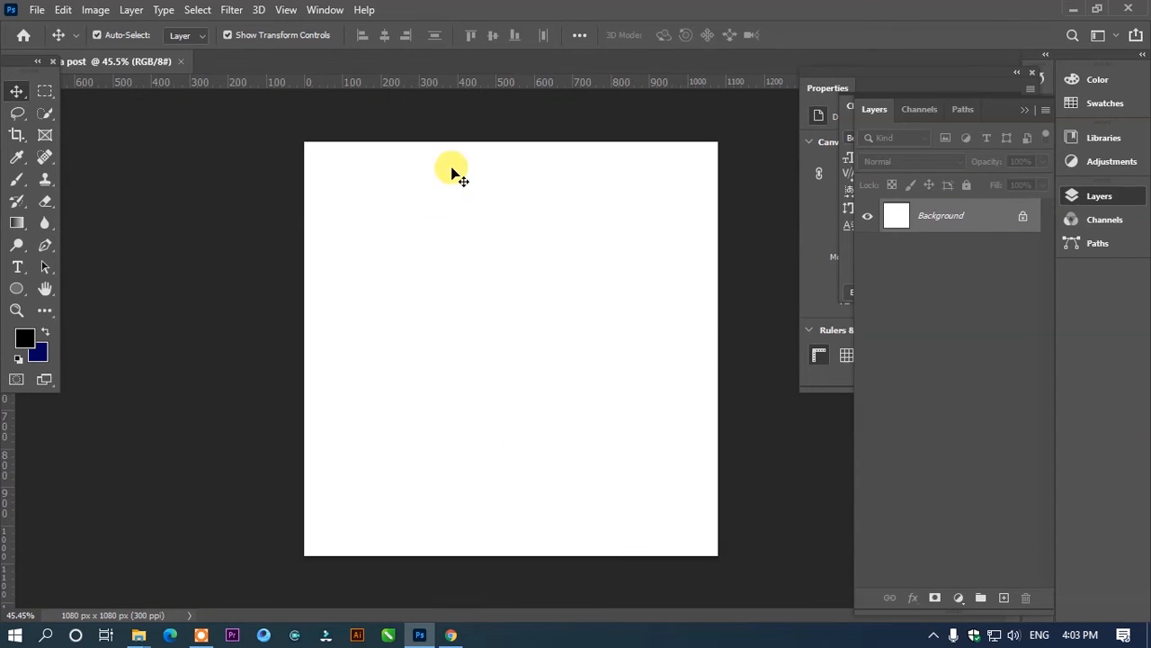
Add a Solid Color fill layer in dark navy blue, about #011f47, above the background.
left_click(957, 600)
left_click(996, 306)
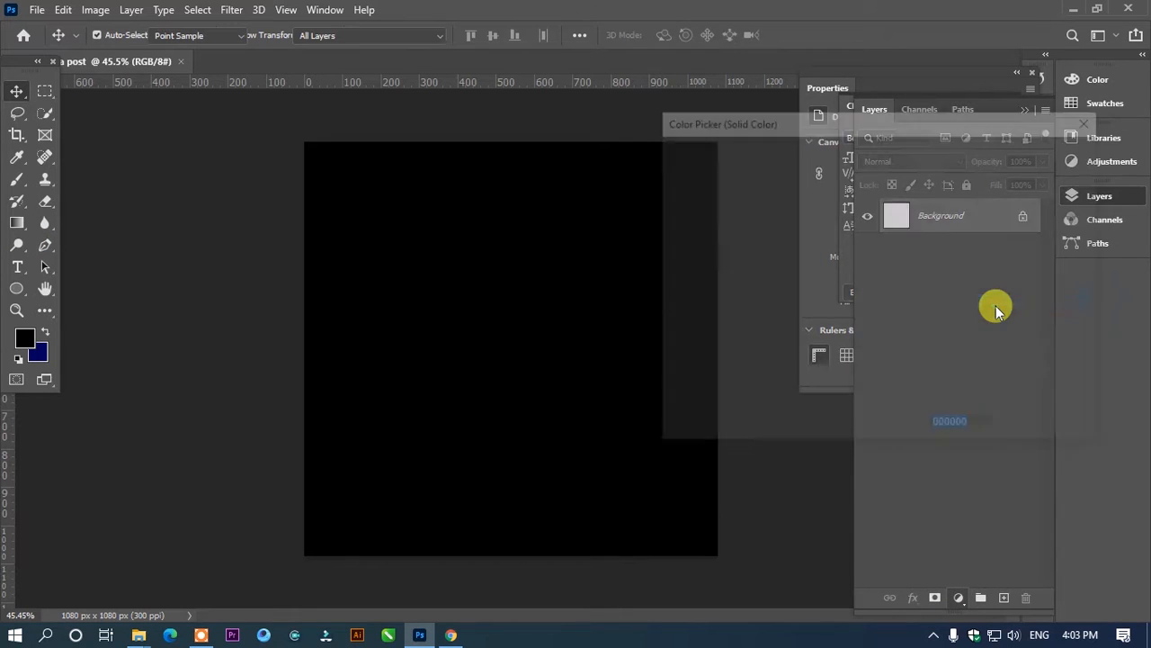
left_click(895, 246)
mouse_move(876, 246)
left_mouse_down()
mouse_move(867, 226)
mouse_move(876, 305)
left_mouse_up()
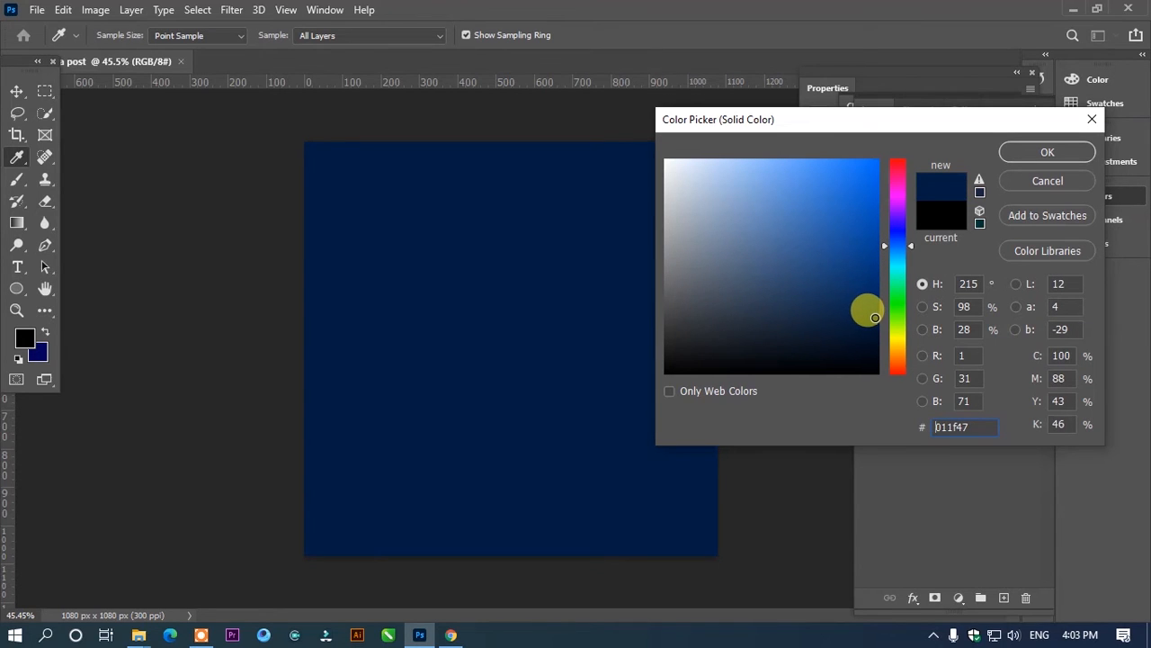
left_click(1053, 149)
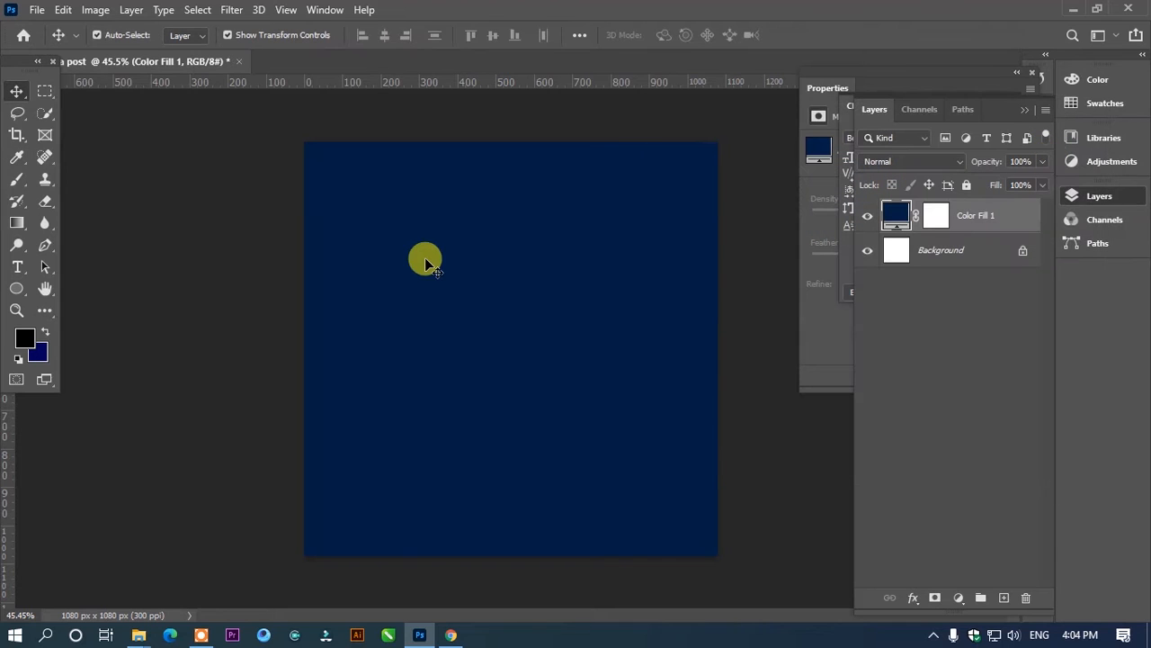
Draw a black circle about 691 px in diameter with the Ellipse tool in the lower part of the canvas.
scroll(331, 247, "down", 1)
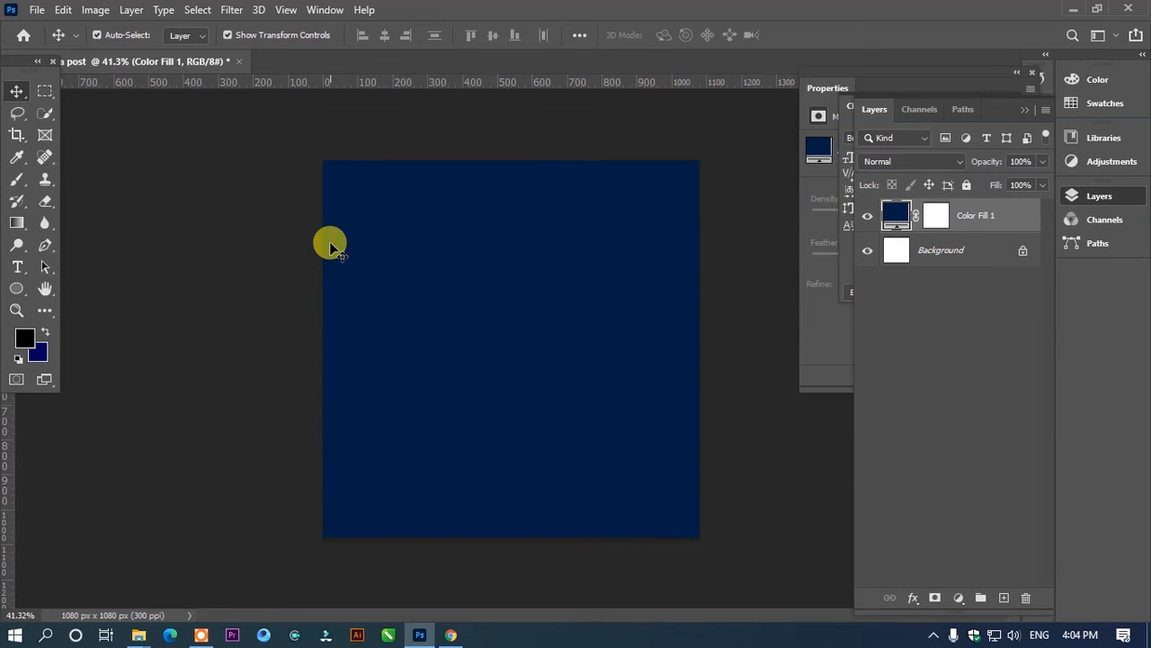
left_click(17, 288)
left_click(89, 324)
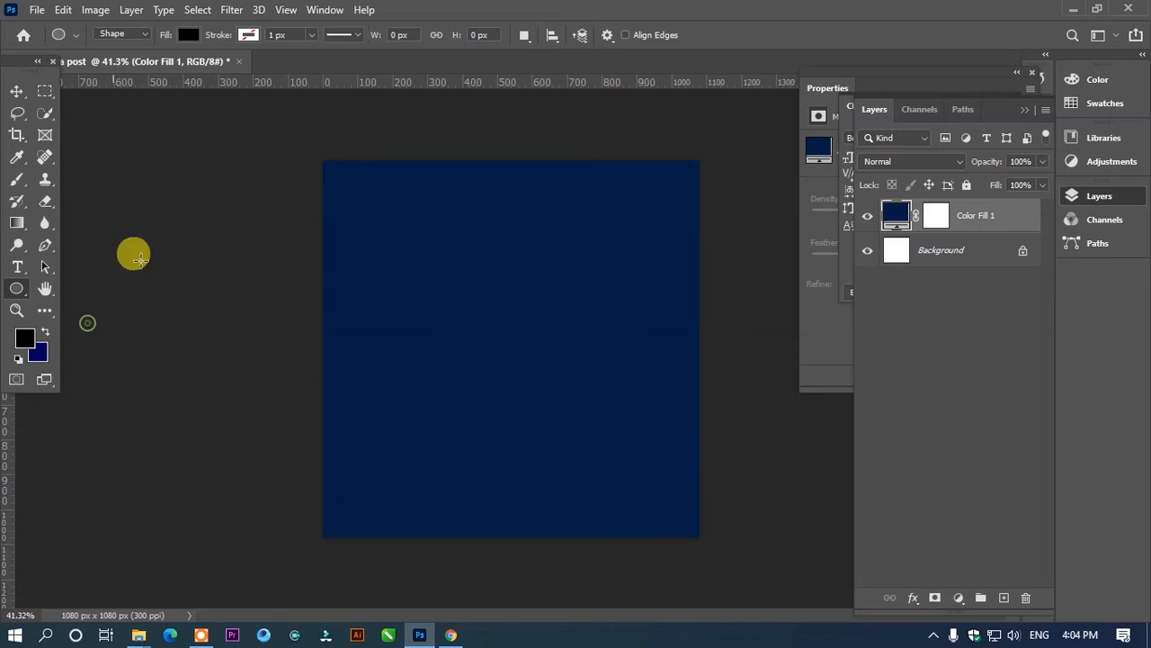
left_click_drag(346, 295, 583, 596)
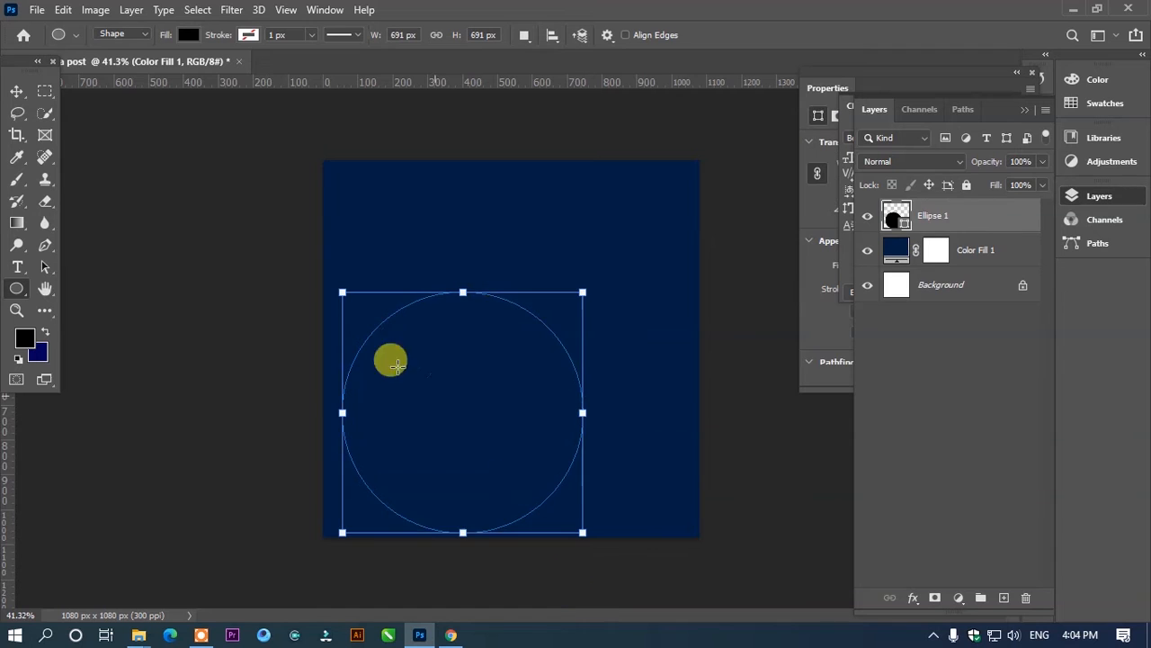
Enlarge the circle to about 110% and fit it flush into the canvas's lower-left corner.
left_click(17, 91)
left_click_drag(439, 398, 383, 411)
left_click_drag(538, 288, 549, 264)
left_click_drag(494, 378, 516, 366)
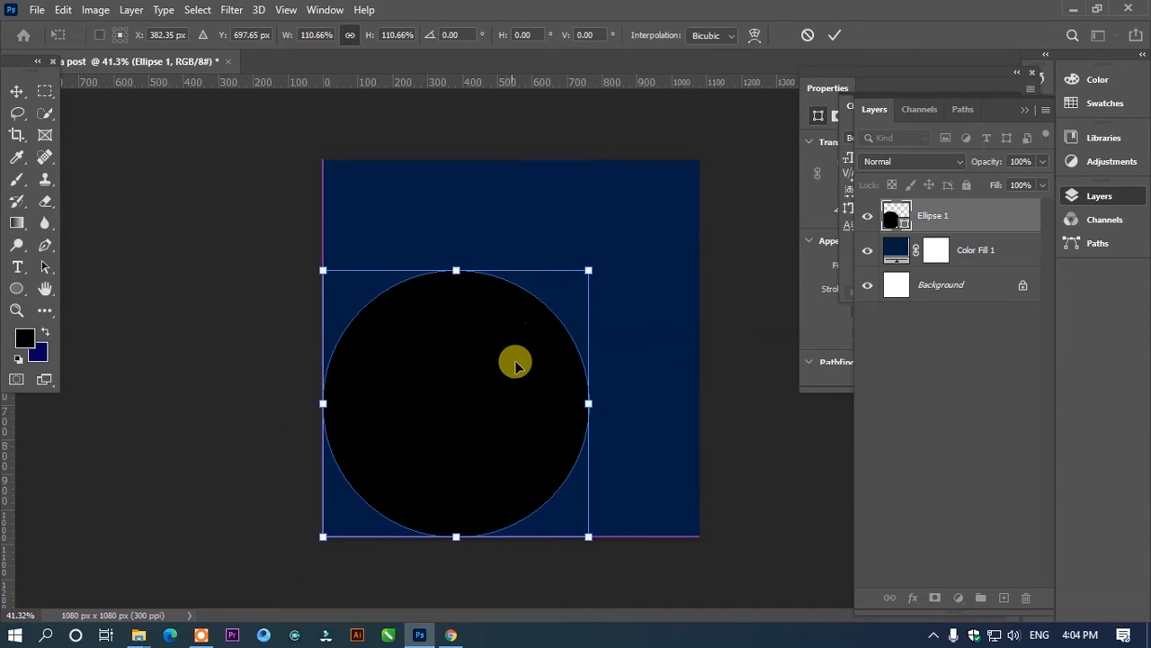
Warp the circle into an irregular rounded blob by reshaping its top edge, upper-right corner and bottom edge.
right_click(517, 365)
left_click(570, 165)
left_click_drag(495, 269, 487, 345)
left_click_drag(589, 270, 573, 220)
left_click_drag(501, 536, 502, 470)
left_click_drag(404, 266, 374, 238)
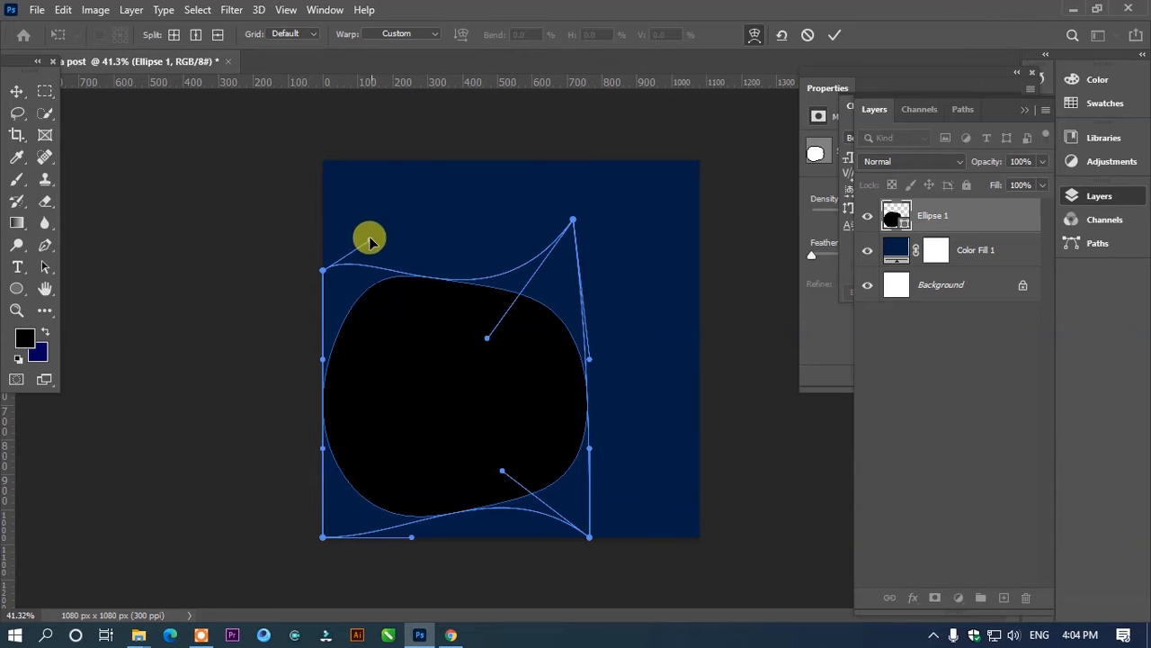
left_click_drag(487, 335, 551, 309)
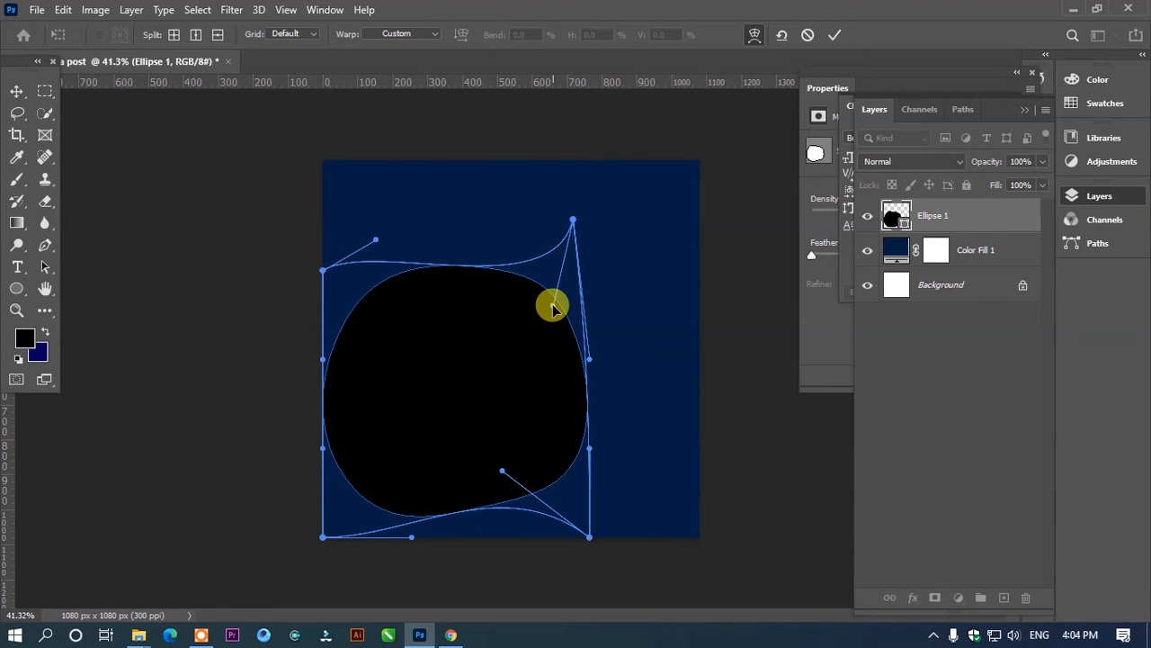
key("Return")
Move the warped blob down so it sits flush with the canvas's left and bottom edges.
key("v")
left_click_drag(457, 411, 470, 434)
left_click_drag(532, 383, 524, 383)
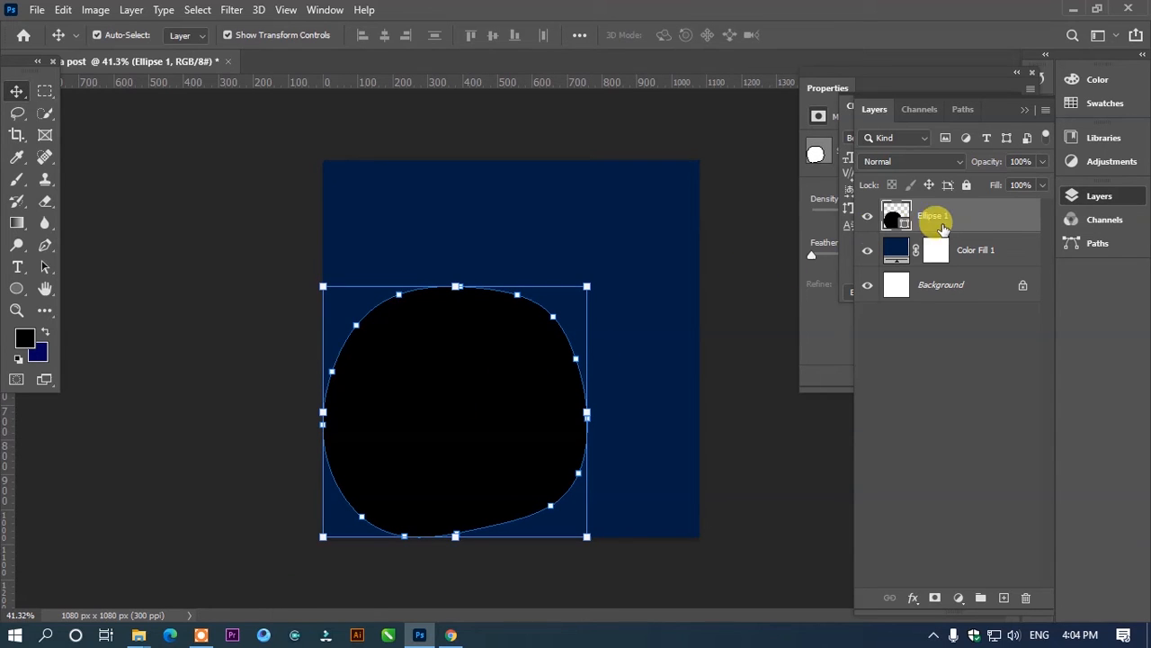
Duplicate the blob and place the copy, enlarged to about 107% around its centre, beneath the original layer.
key("ctrl+j")
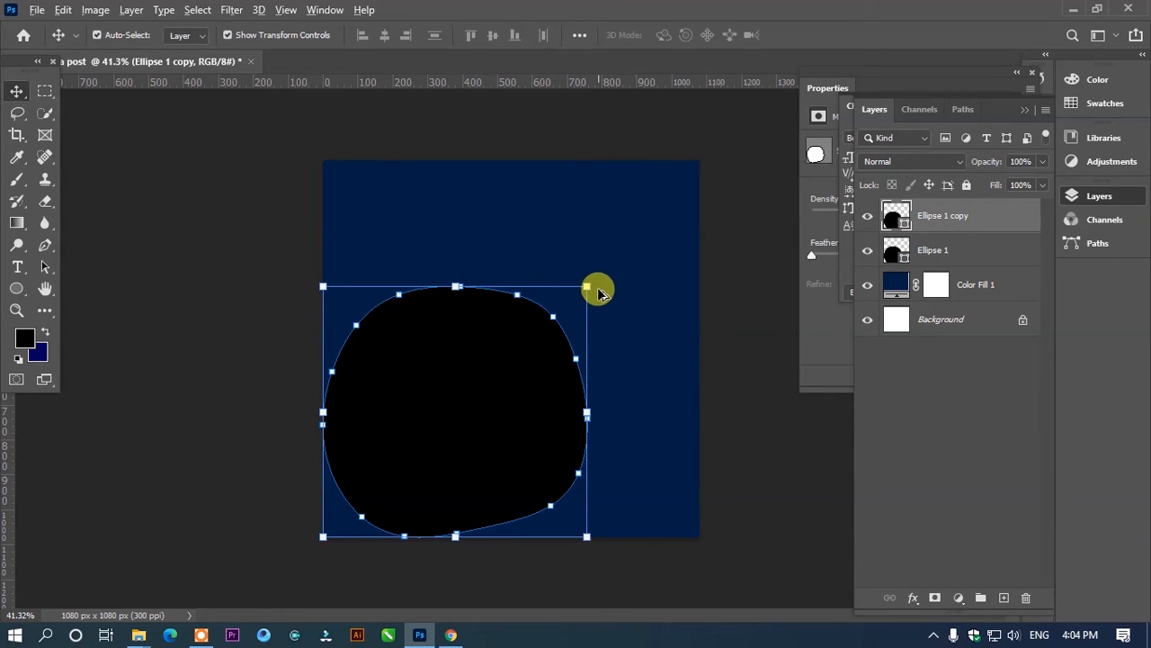
left_click_drag(587, 285, 598, 274)
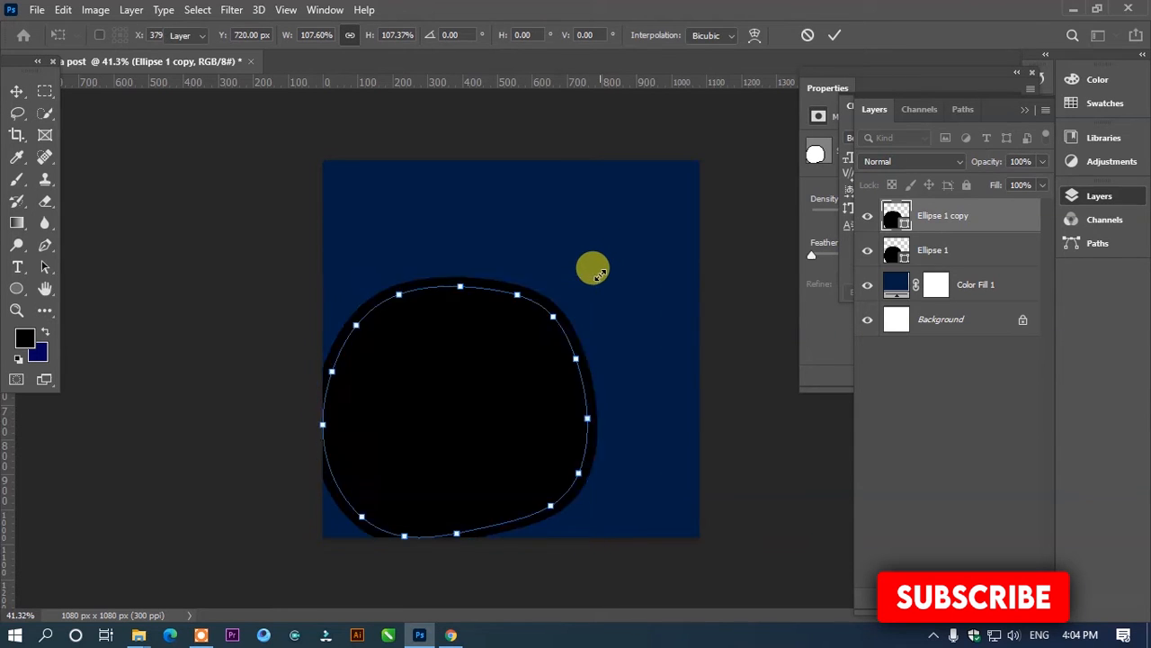
key("Return")
left_click_drag(917, 219, 919, 250)
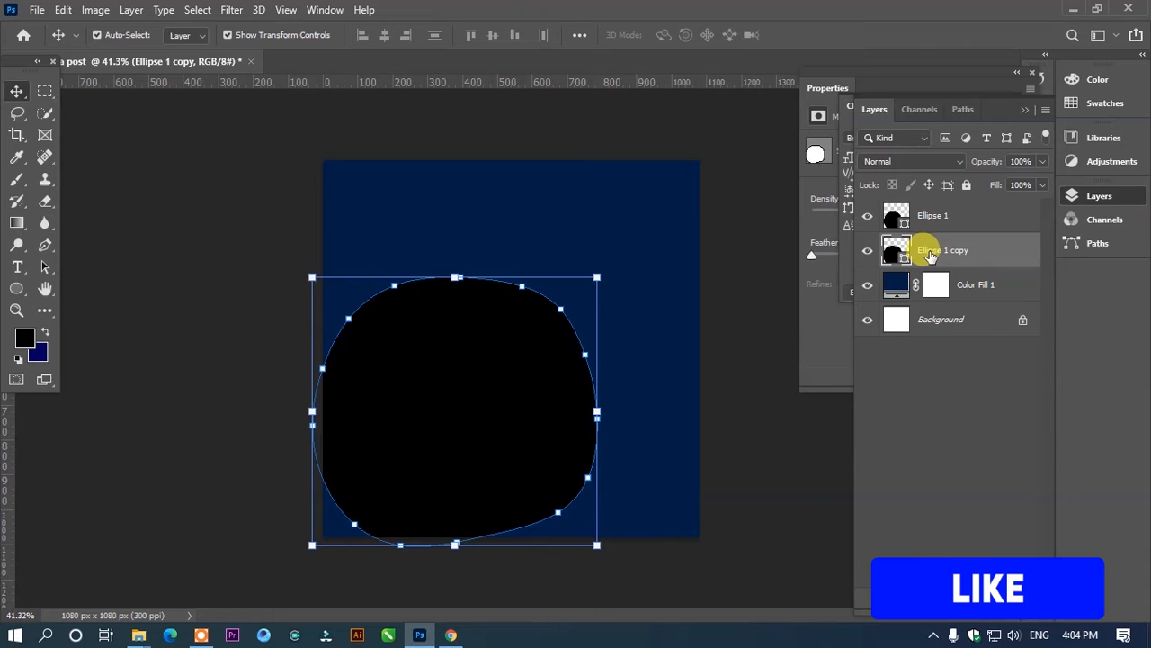
Recolor the larger blob beneath to bright blue, about #377ad4, so it forms an outline.
double_click(891, 250)
left_click(674, 180)
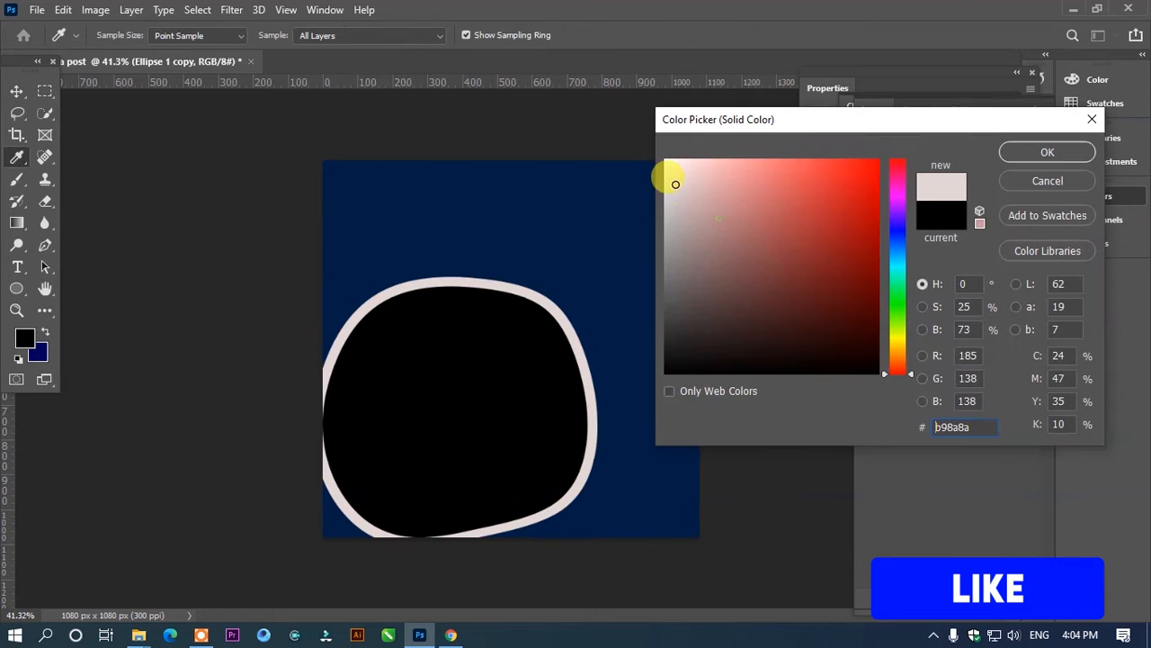
left_click_drag(674, 180, 704, 217)
left_click(597, 213)
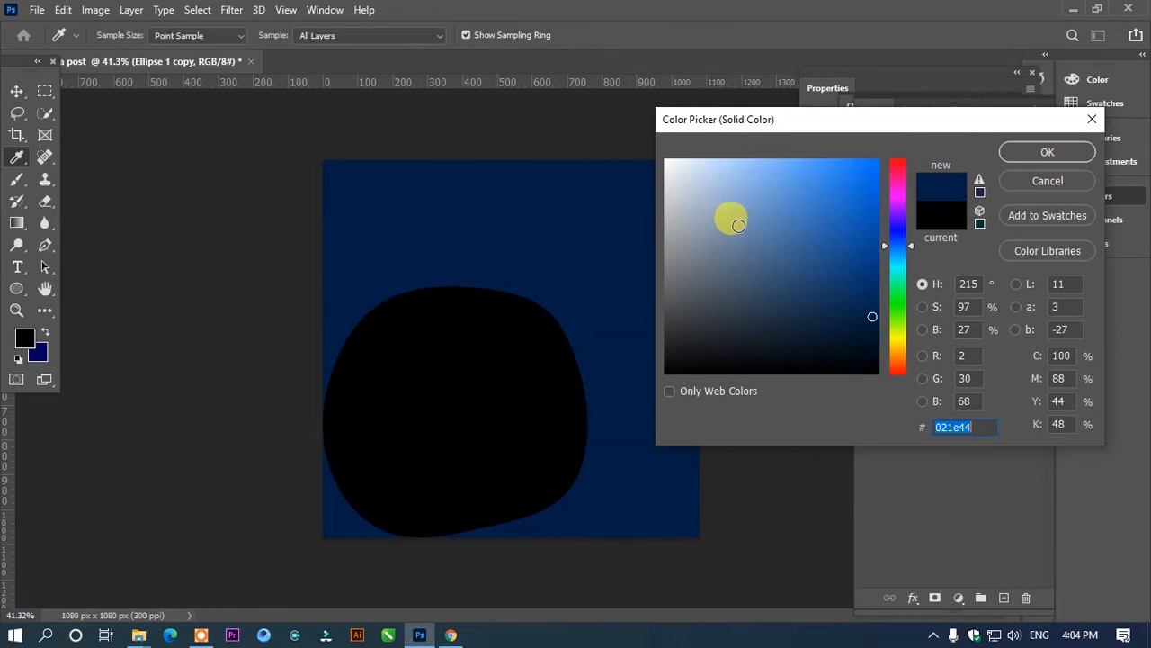
mouse_move(873, 286)
left_mouse_down()
mouse_move(871, 190)
mouse_move(781, 187)
mouse_move(827, 193)
left_mouse_up()
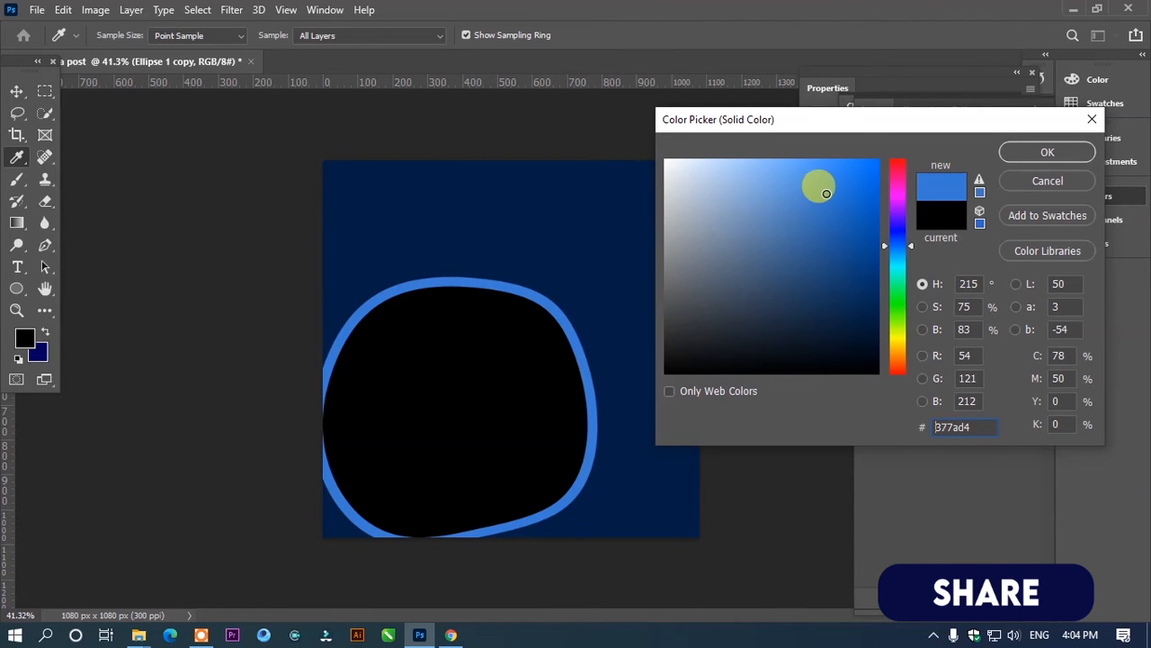
left_click(1028, 153)
key("v")
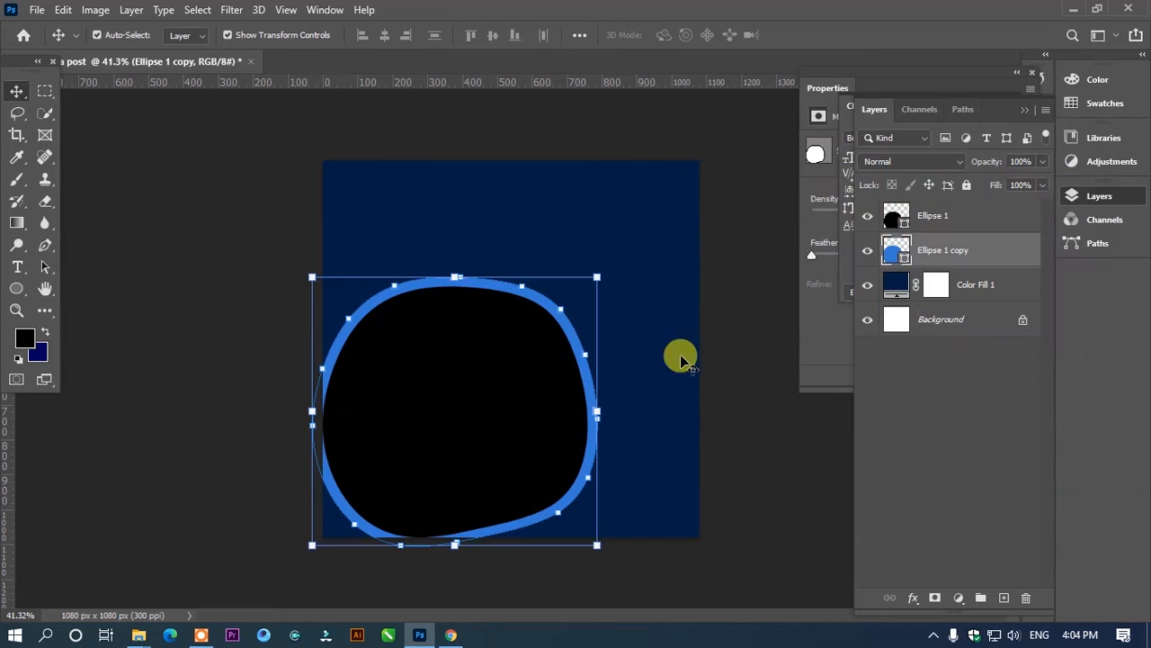
Change the fill of the upper blob, Ellipse 1, to white (#ffffff).
left_click(948, 214)
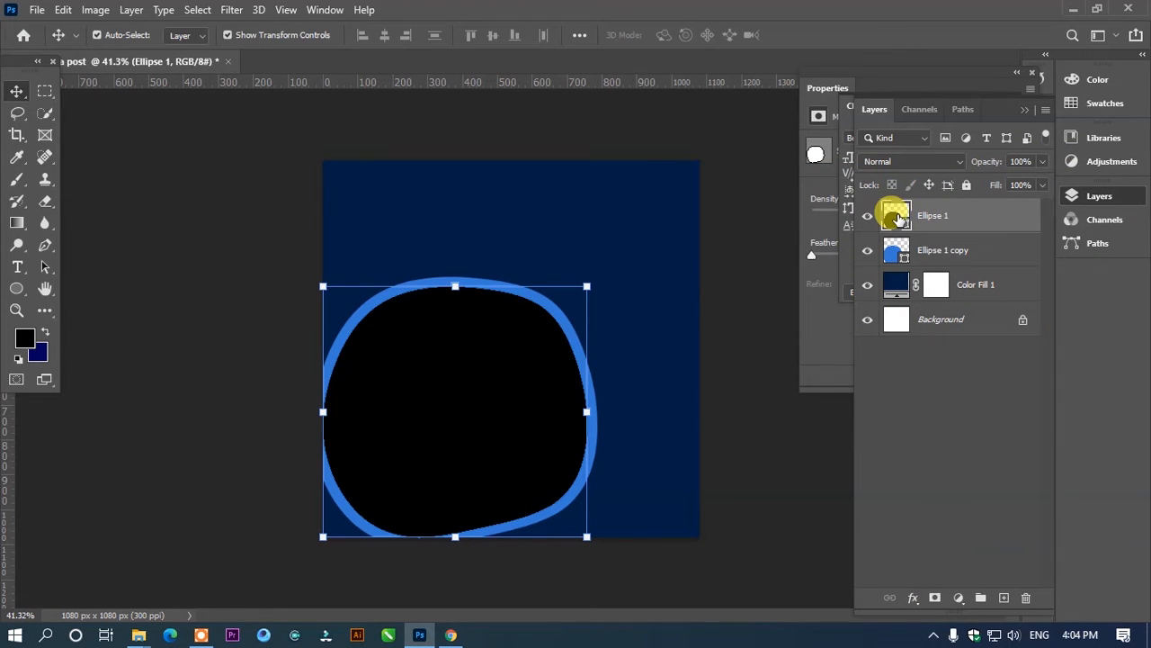
double_click(898, 218)
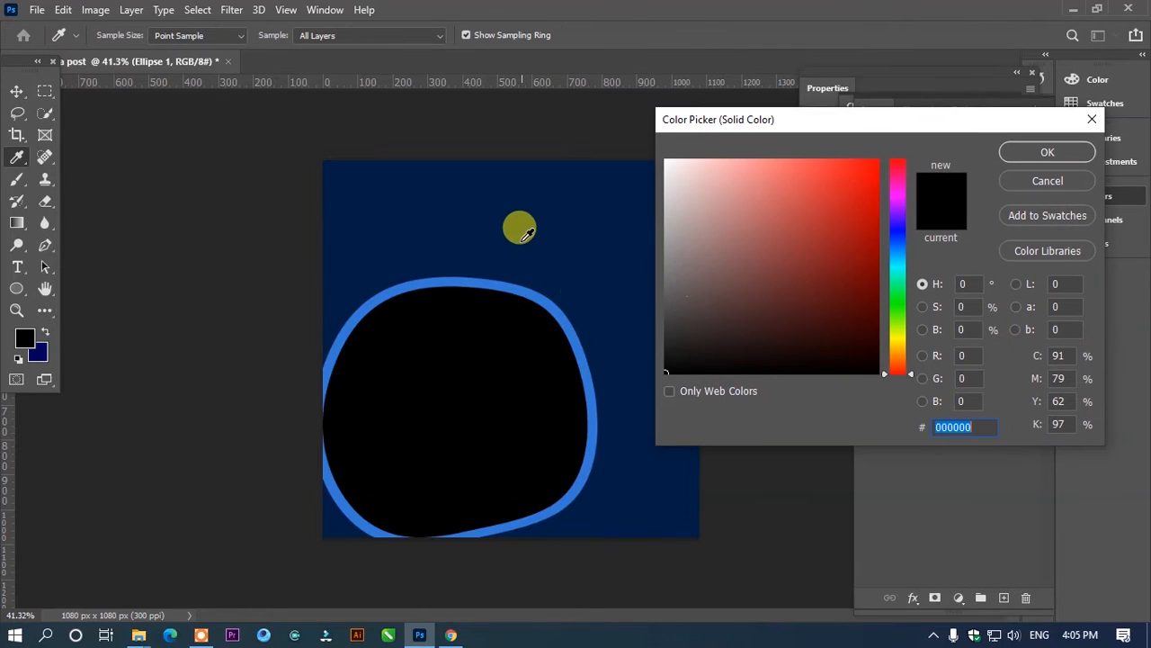
left_click(520, 275)
left_click_drag(742, 169, 671, 144)
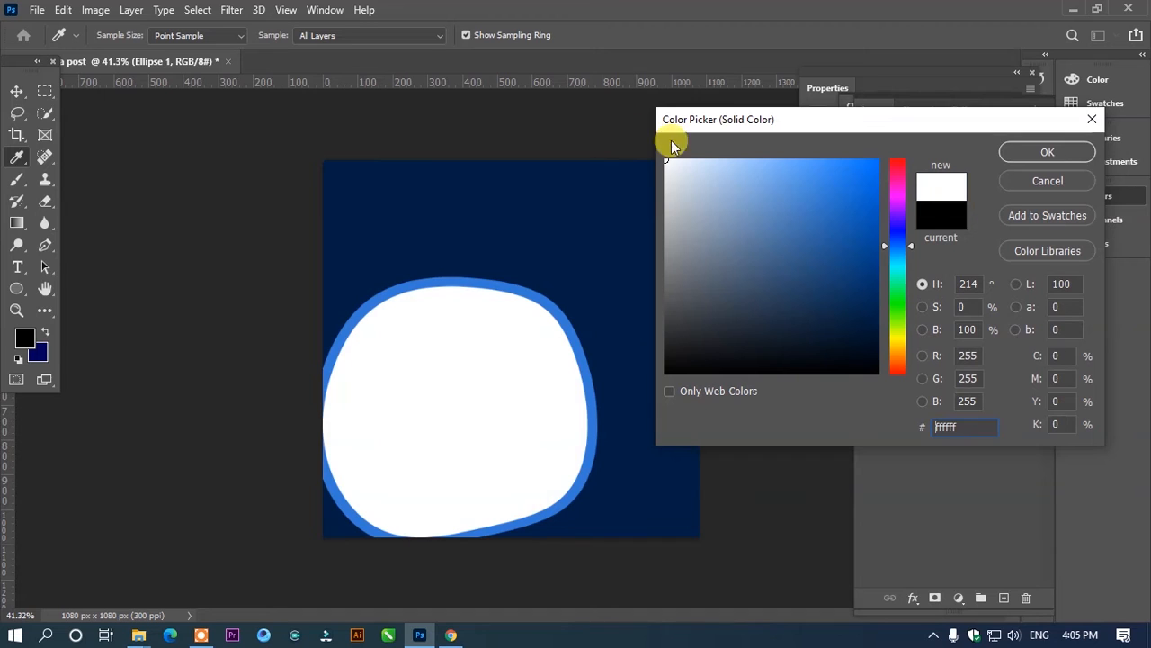
left_click(1049, 150)
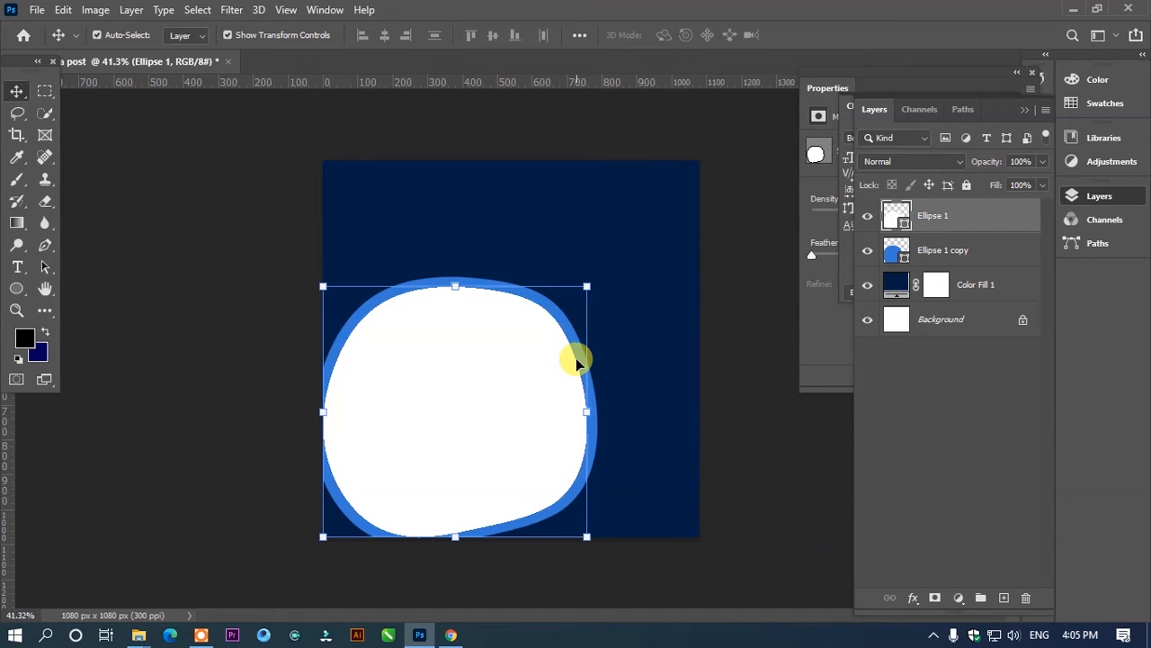
Scale both blob layers down together to about 690 px tall and position them just inside the canvas's left and bottom edges.
left_click(913, 250)
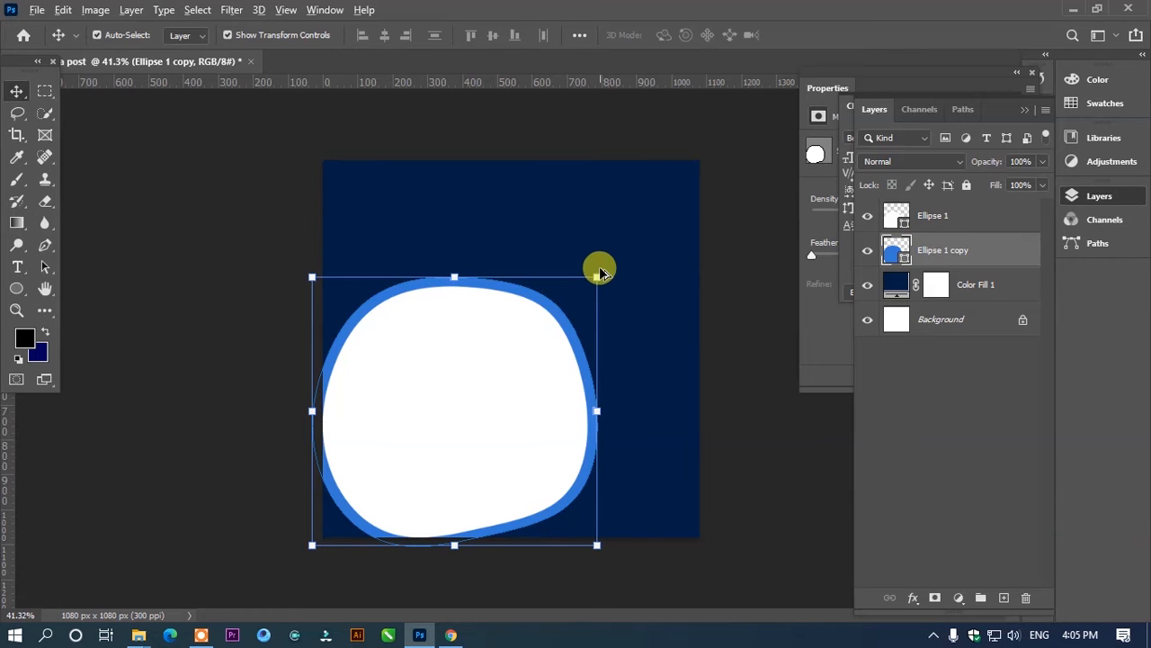
mouse_move(601, 275)
left_mouse_down()
mouse_move(576, 281)
mouse_move(594, 281)
left_mouse_up()
key("ctrl+z")
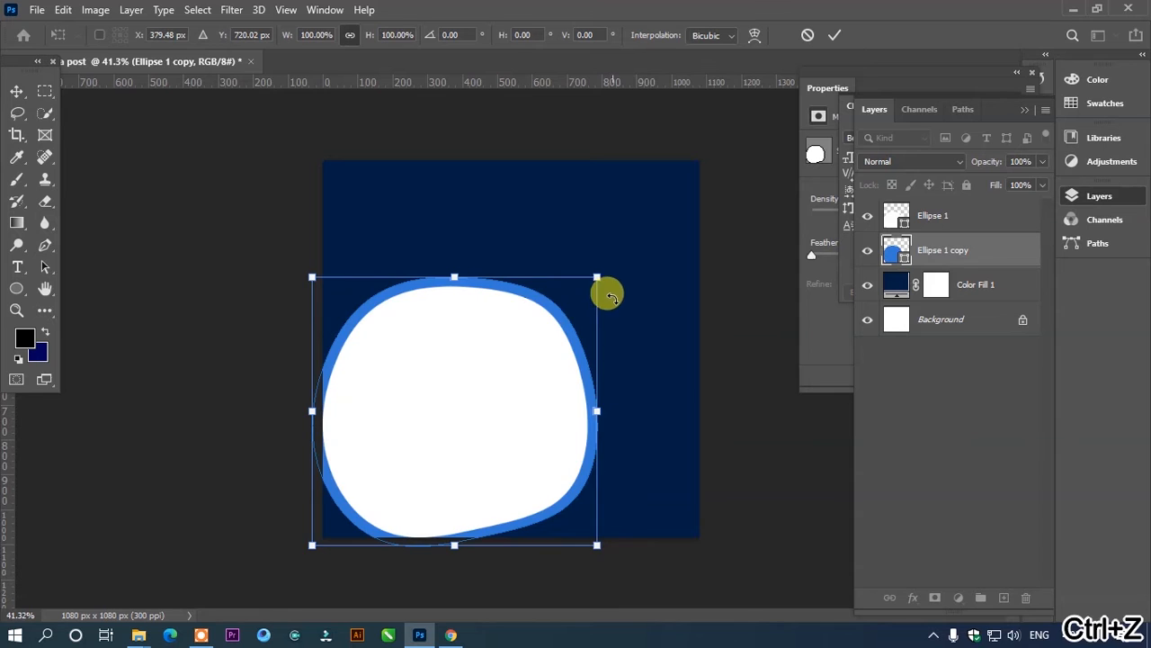
left_click(936, 215, "shift")
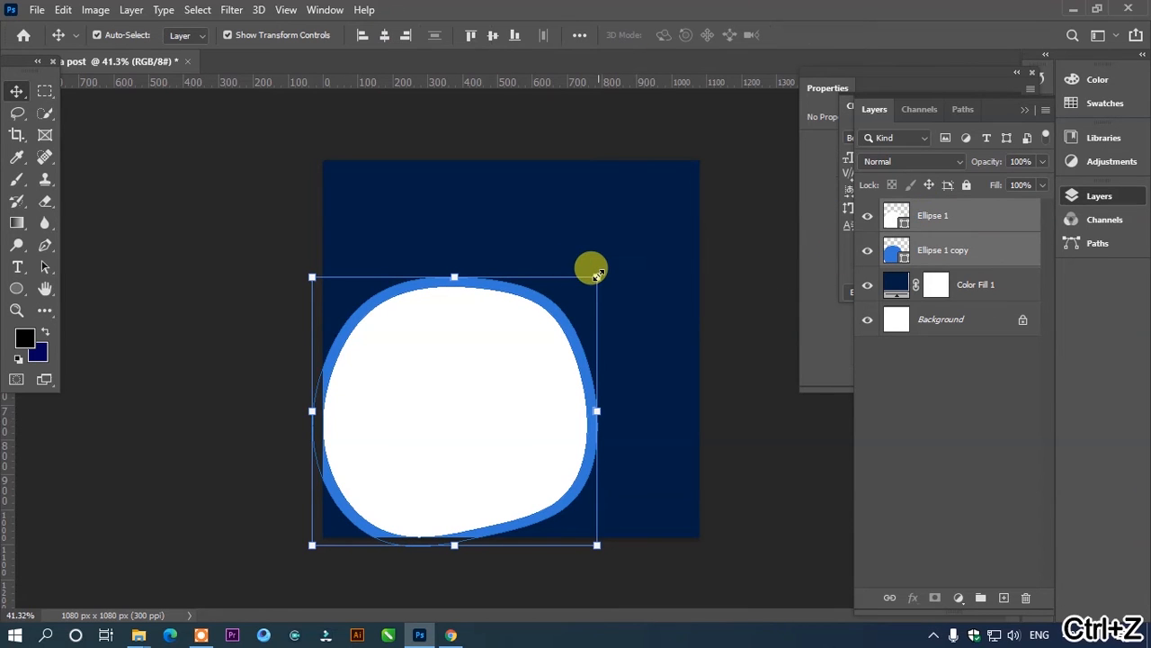
left_click_drag(597, 275, 567, 288)
left_click_drag(517, 378, 507, 351)
key("Return")
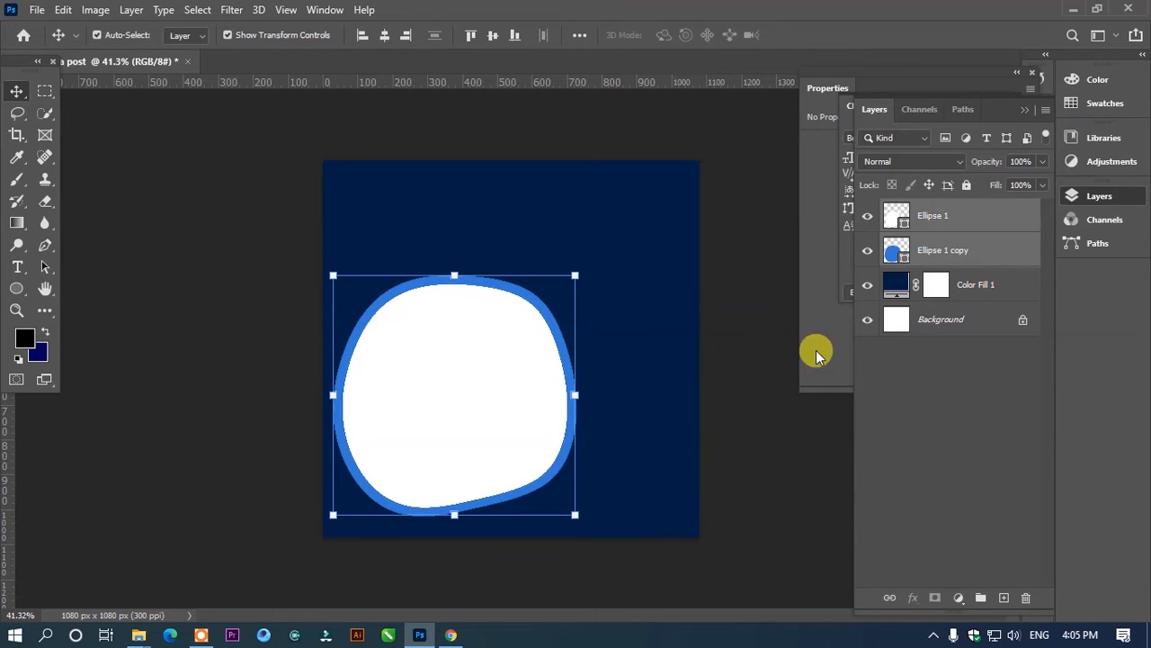
left_click(779, 355)
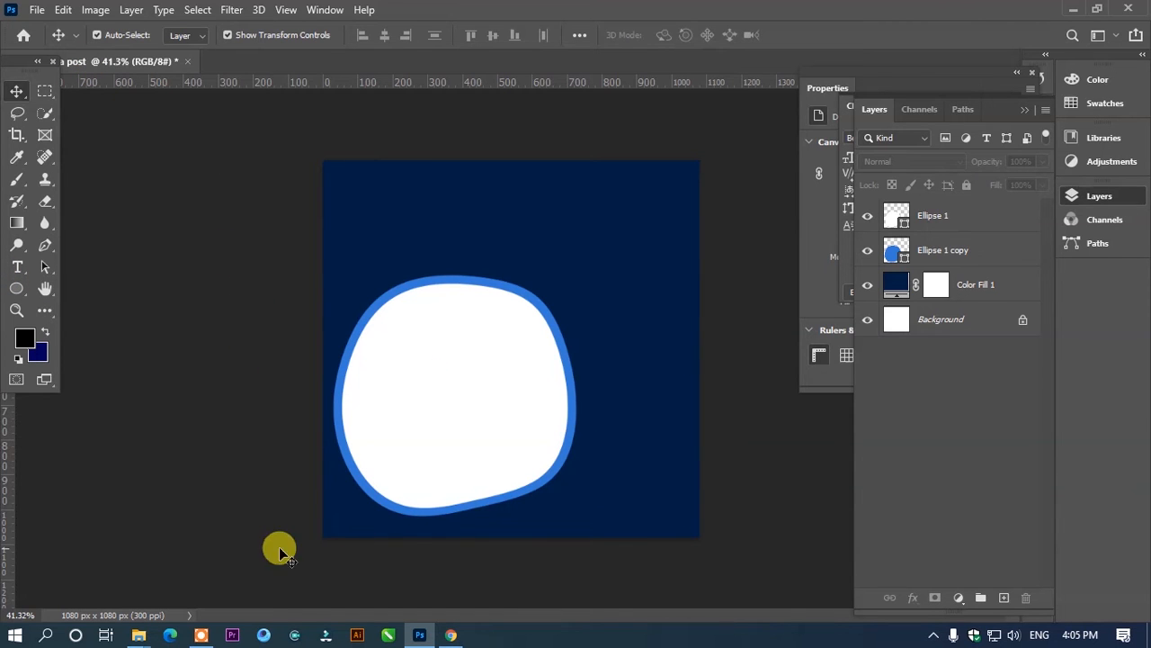
Place the linkedin-sales-navigator portrait from the Company Social media post Design folder over the blob.
key("alt+Tab")
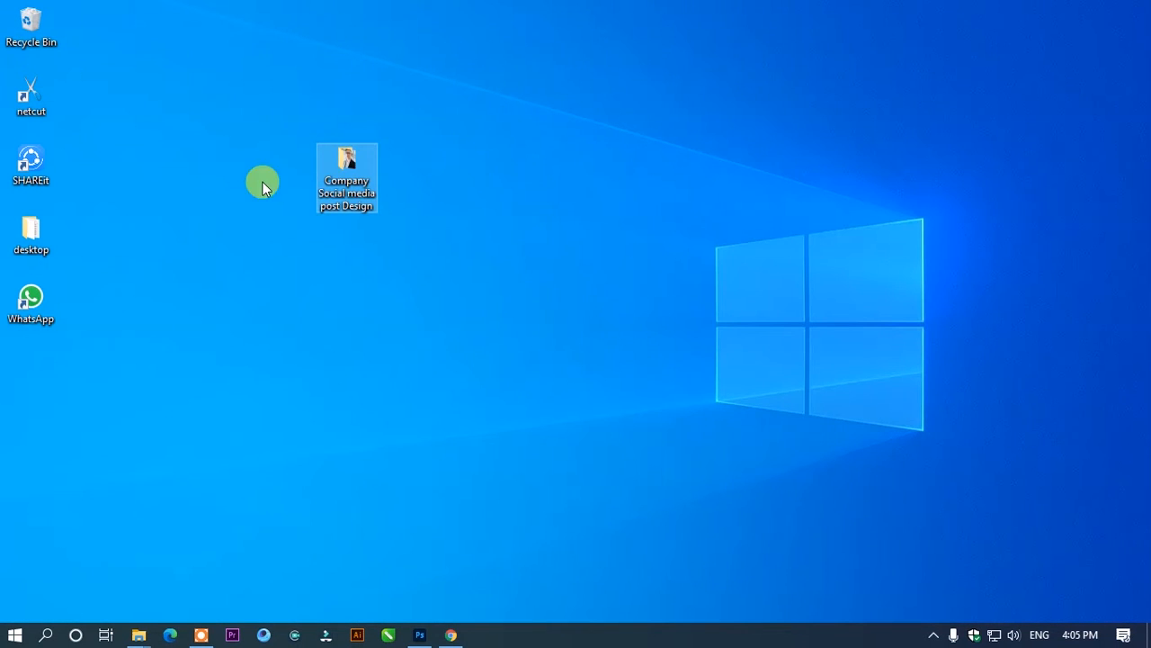
double_click(359, 164)
left_click(454, 272)
left_click_drag(468, 256, 420, 579)
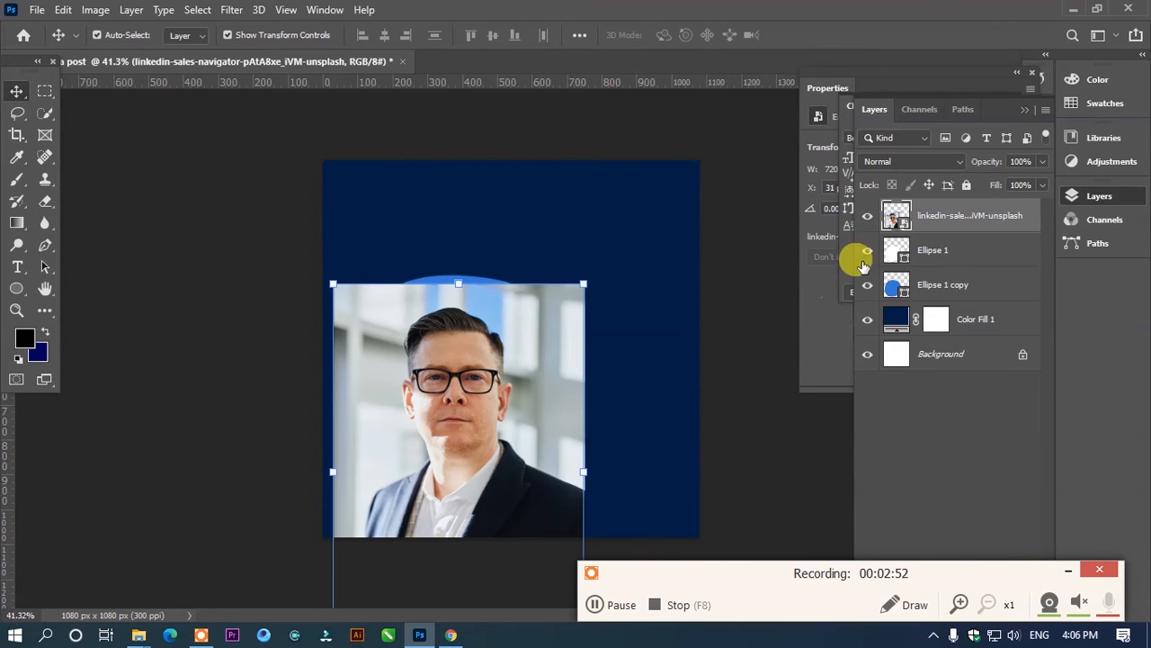
Clip the portrait to the white blob, Ellipse 1, and shrink it so the head and upper body sit inside.
right_click(930, 223)
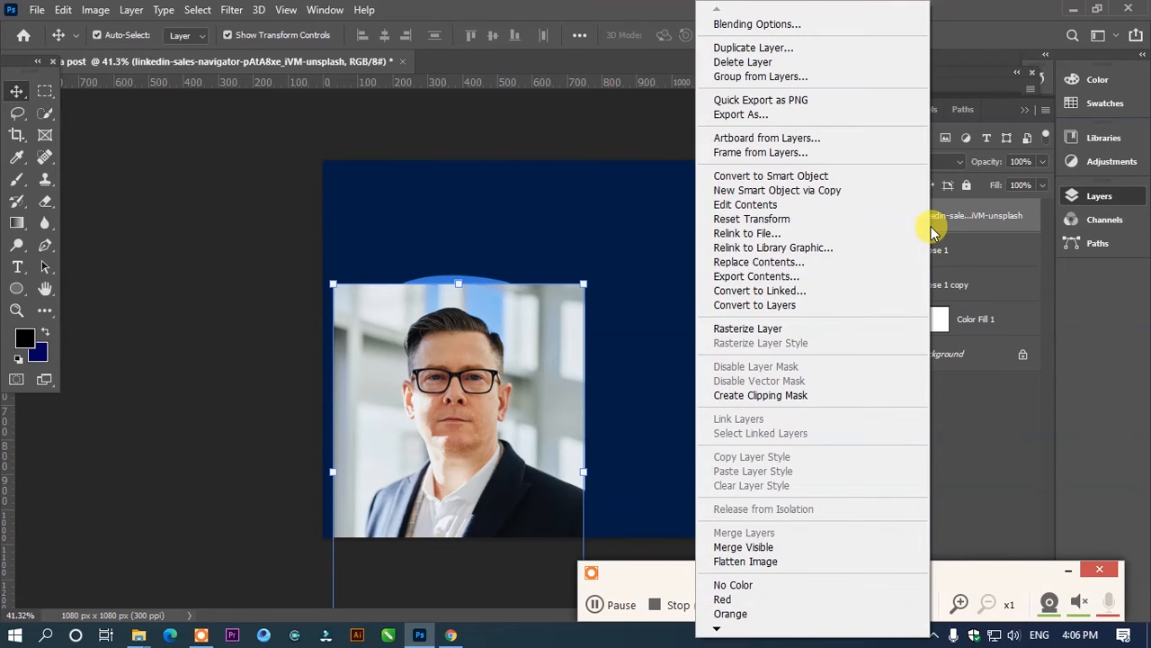
left_click(799, 395)
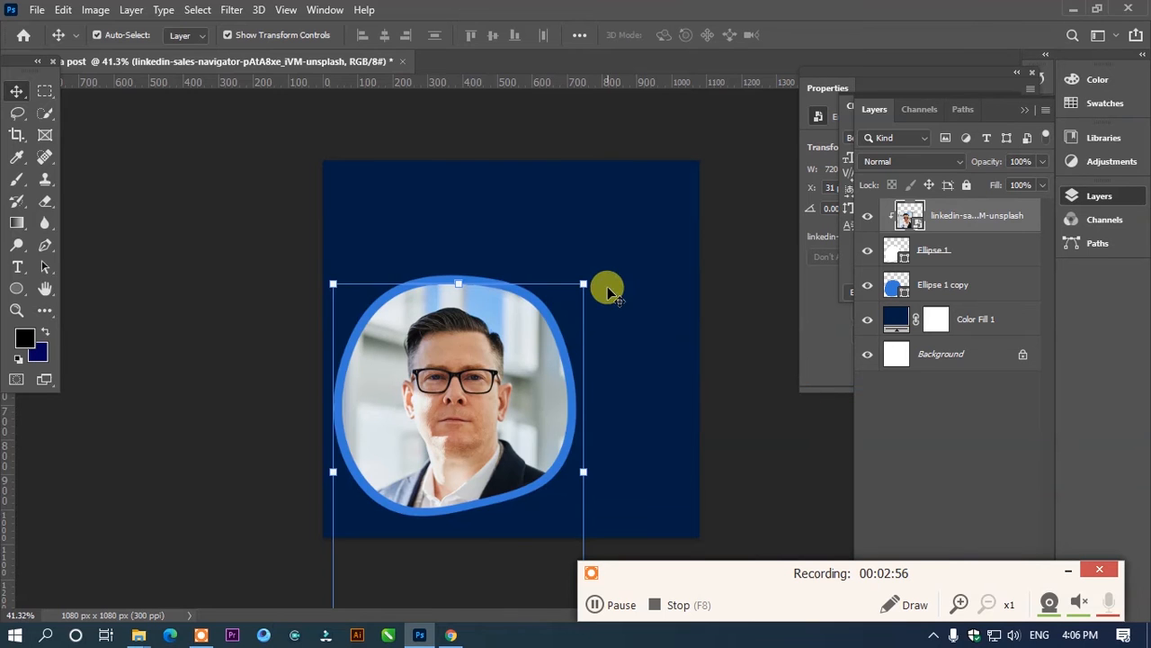
left_click_drag(584, 283, 504, 324)
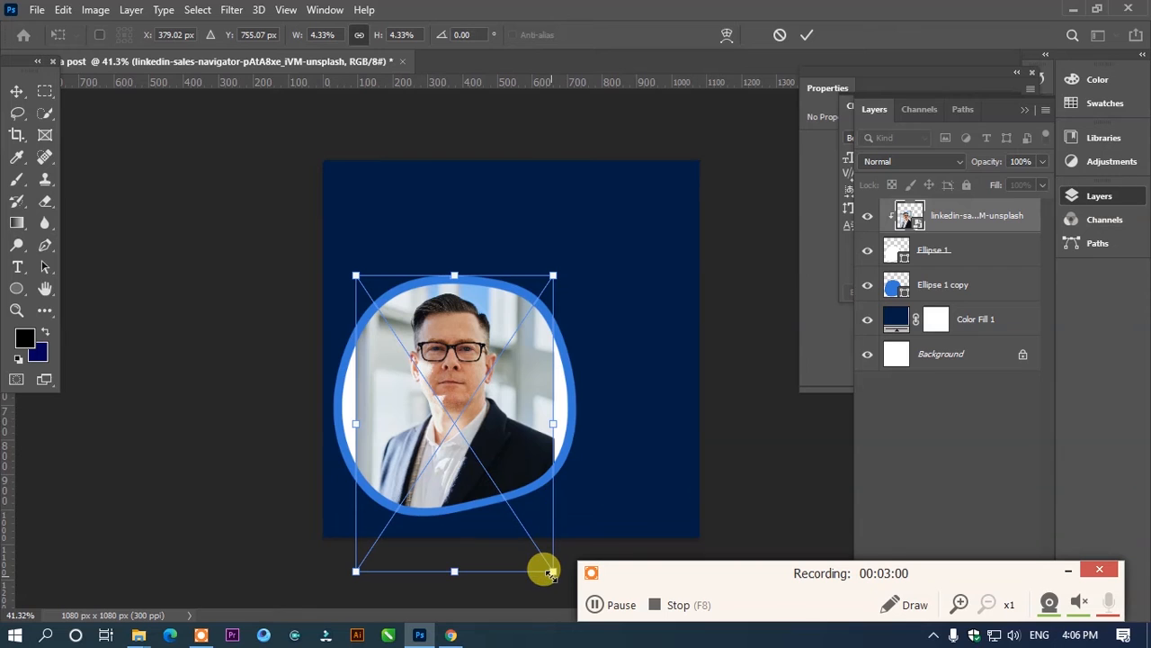
left_click_drag(551, 570, 540, 540)
key("Return")
Narrow Ellipse 1 and Ellipse 1 copy together to about 83% width and 101% height so they fit the portrait.
left_click(932, 252)
left_click(935, 285, "shift")
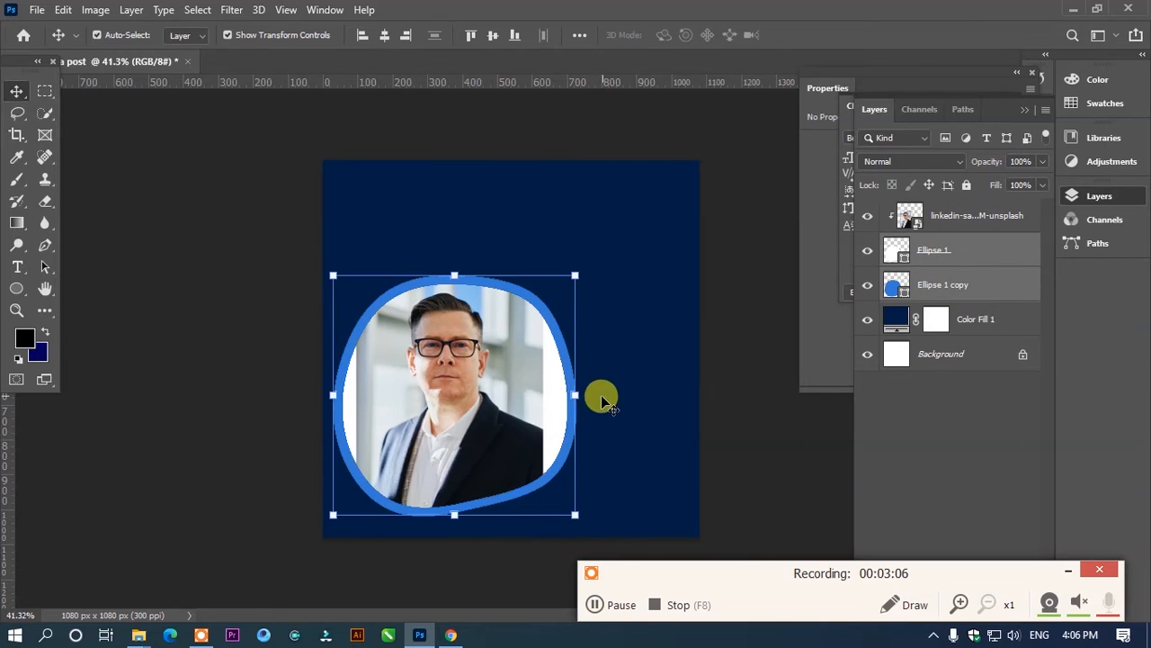
key("ctrl+t")
left_click_drag(573, 396, 541, 394)
left_click_drag(333, 395, 348, 400)
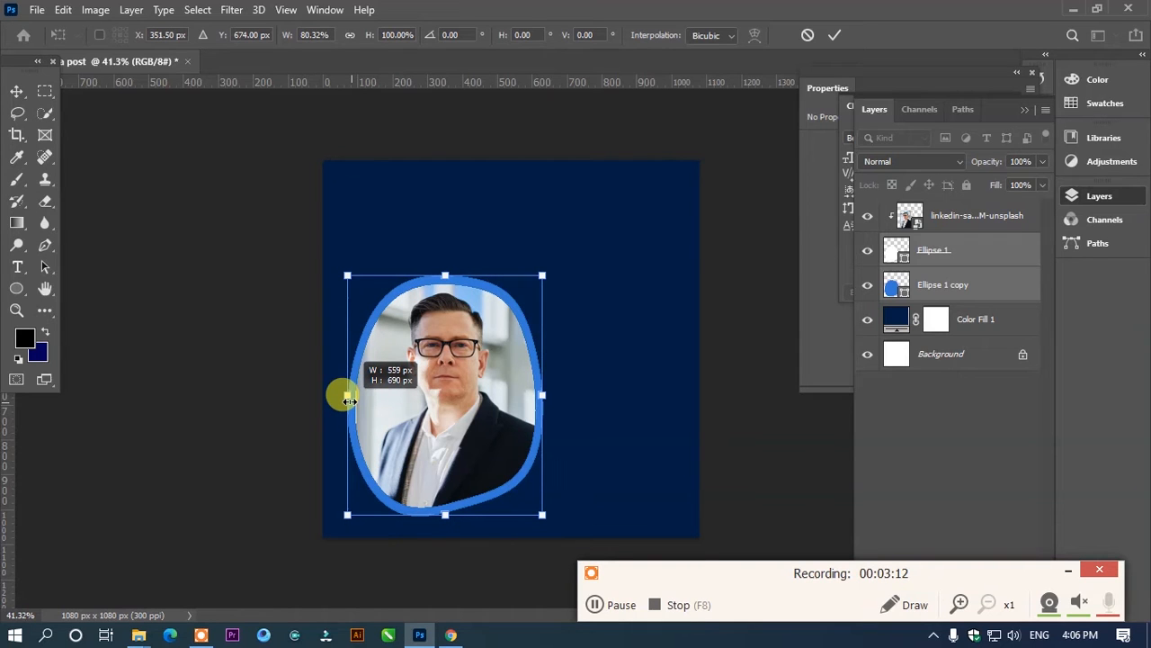
mouse_move(540, 512)
left_mouse_down()
mouse_move(554, 524)
mouse_move(549, 516)
left_mouse_up()
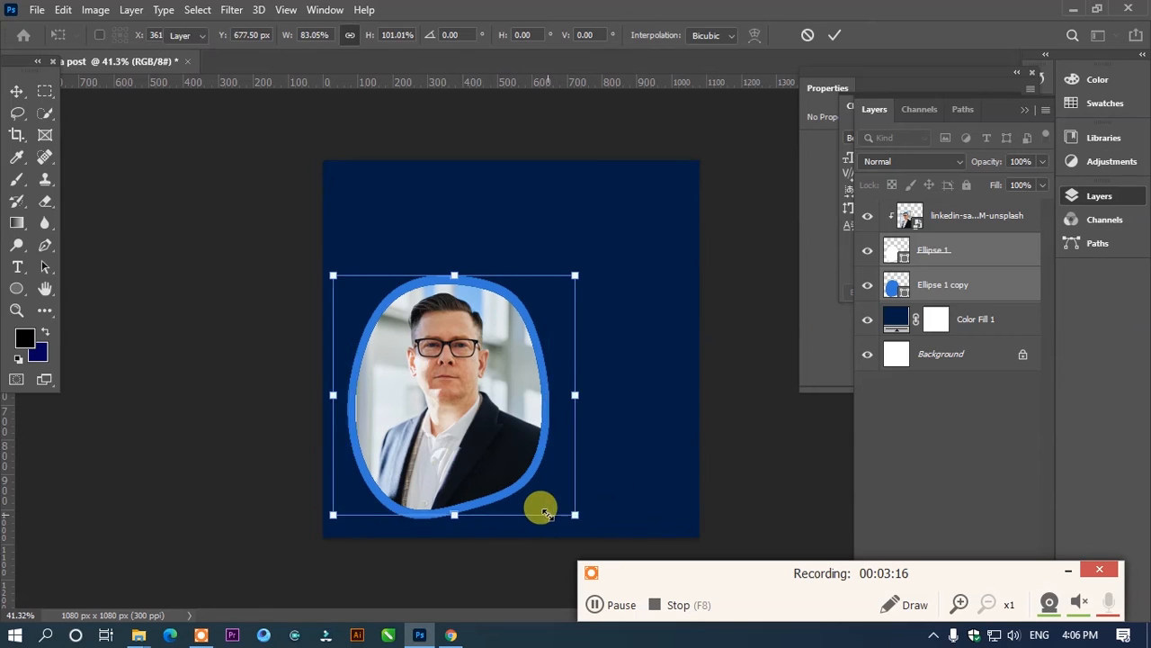
key("Return")
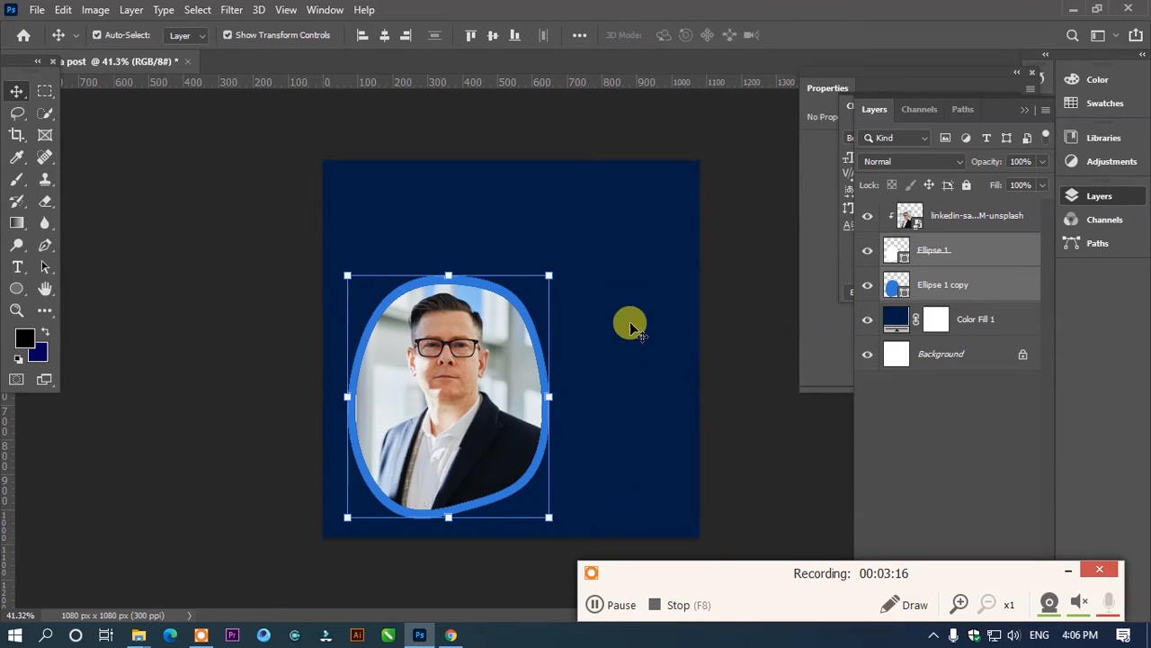
Narrow the blue blob, Ellipse 1 copy, to about 93.4% of its width around its centre.
left_click(938, 284)
left_click_drag(550, 272, 542, 274)
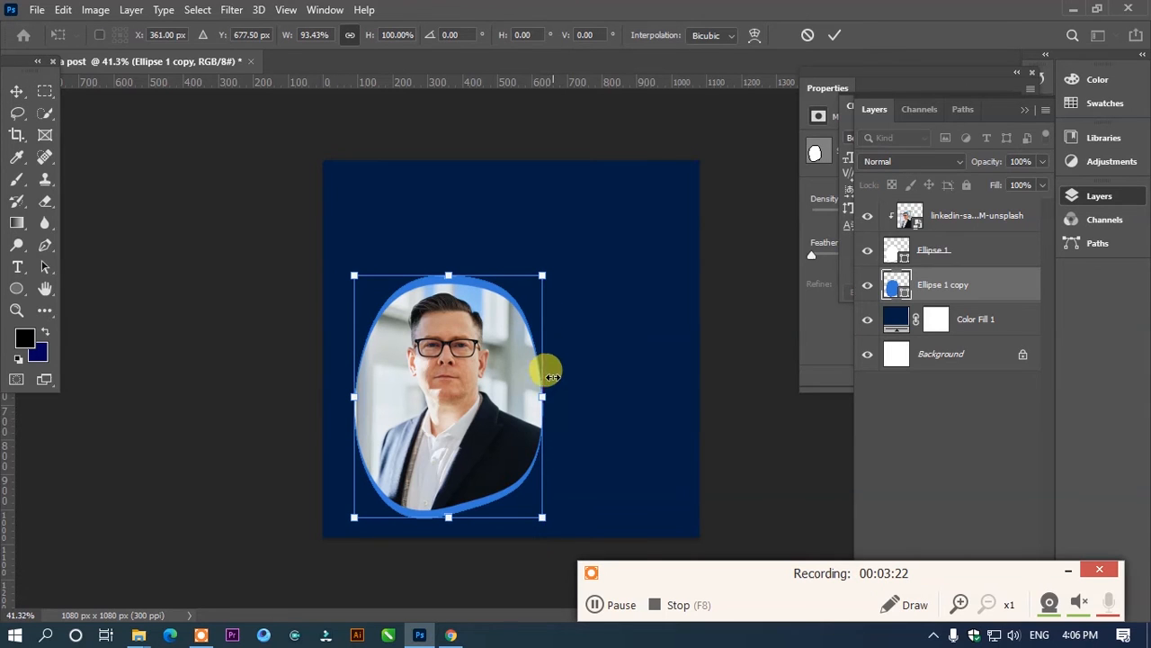
left_click_drag(547, 396, 550, 396)
key("Return")
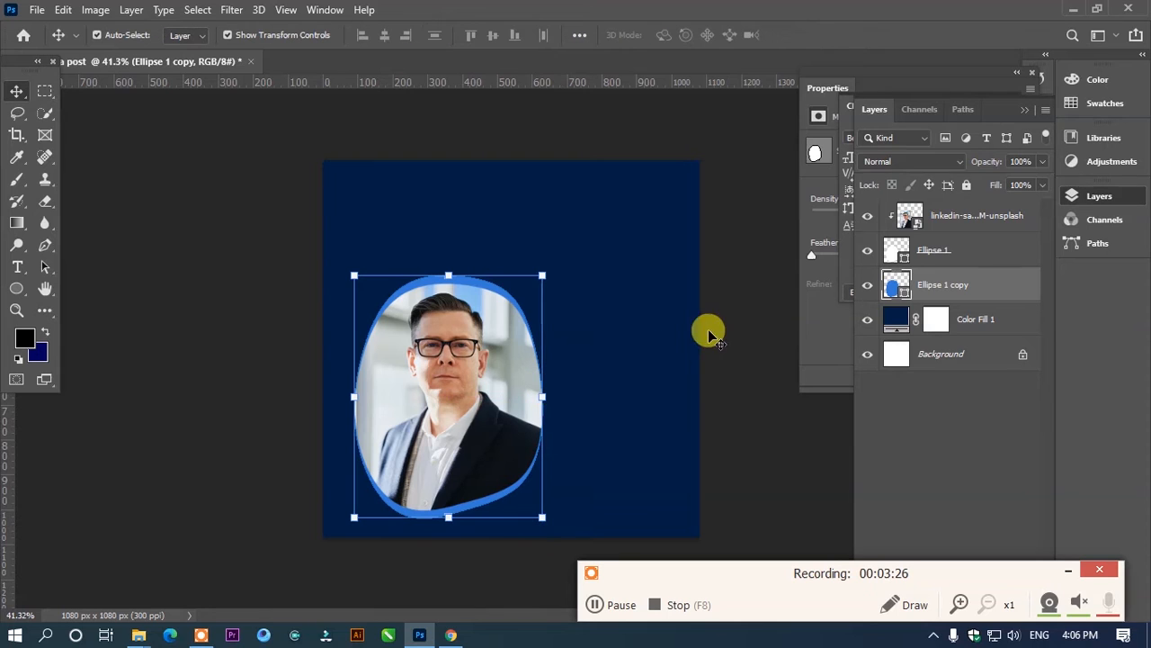
Duplicate the blue blob and widen the copy to about 111% around its centre.
left_click(740, 303)
left_click(495, 296)
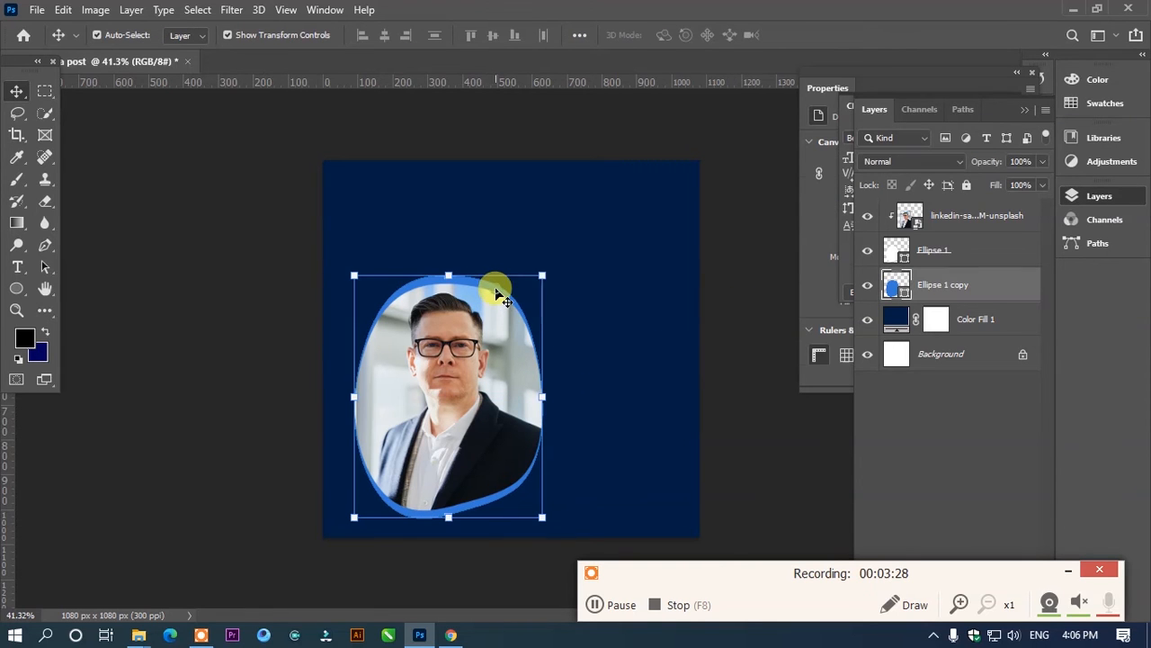
key("ctrl+j")
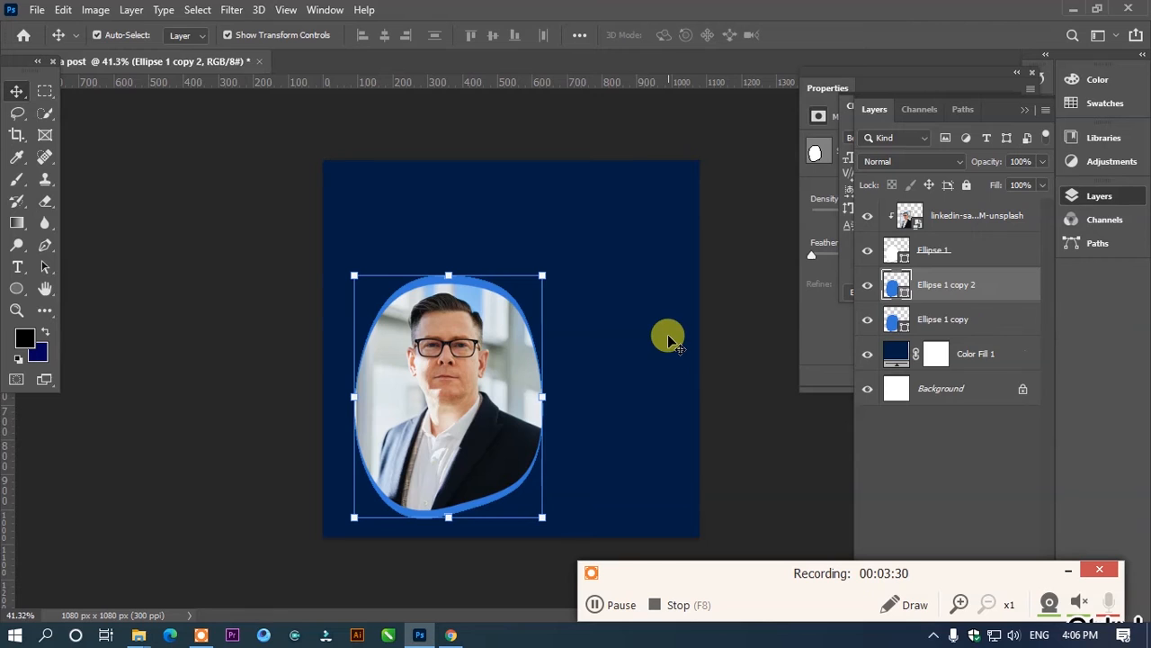
left_click_drag(545, 394, 556, 394)
key("Return")
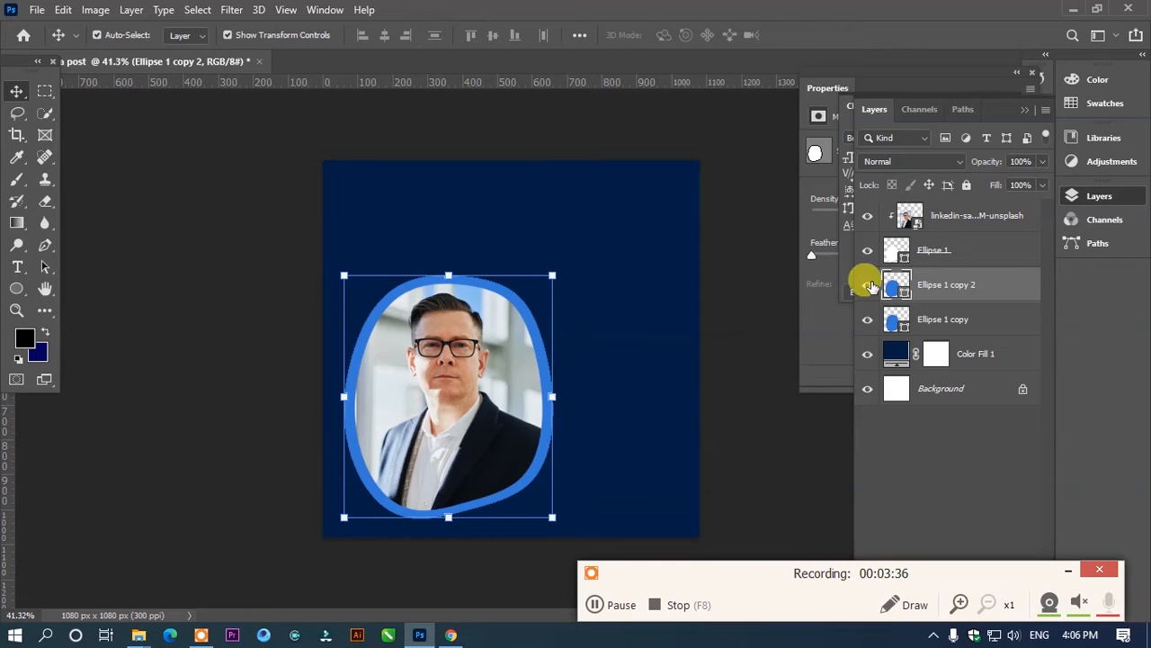
Recolor the widened blob copy white and place its layer beneath the blue blob.
double_click(897, 284)
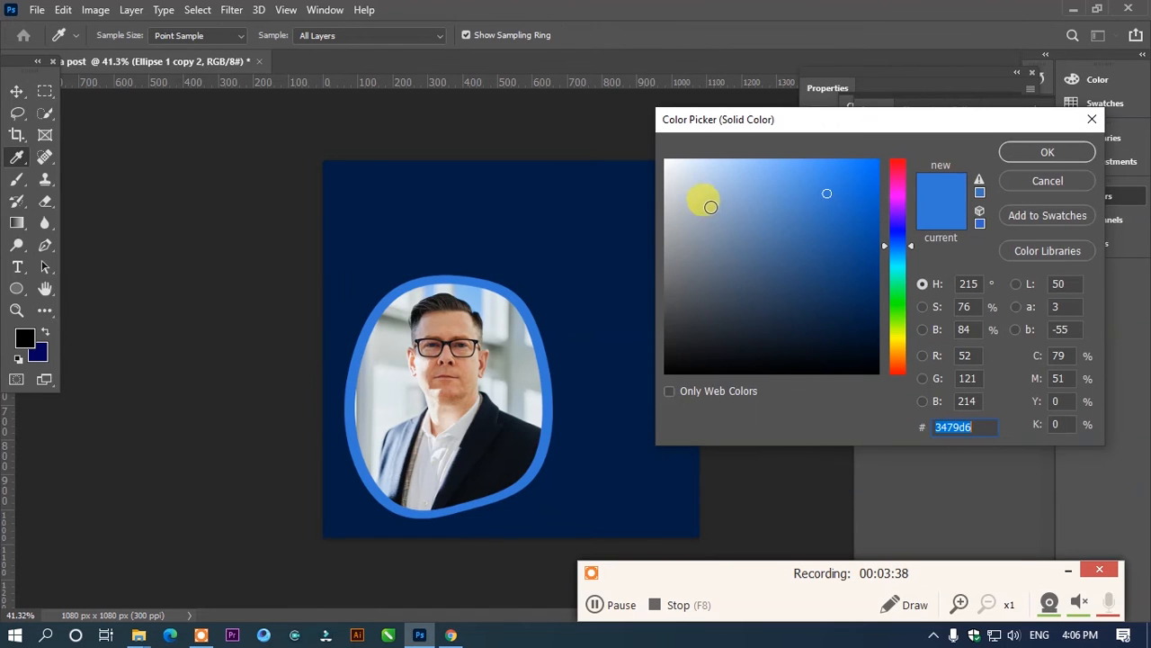
mouse_move(693, 225)
left_mouse_down()
mouse_move(618, 121)
mouse_move(684, 180)
mouse_move(638, 103)
left_mouse_up()
left_click(1044, 151)
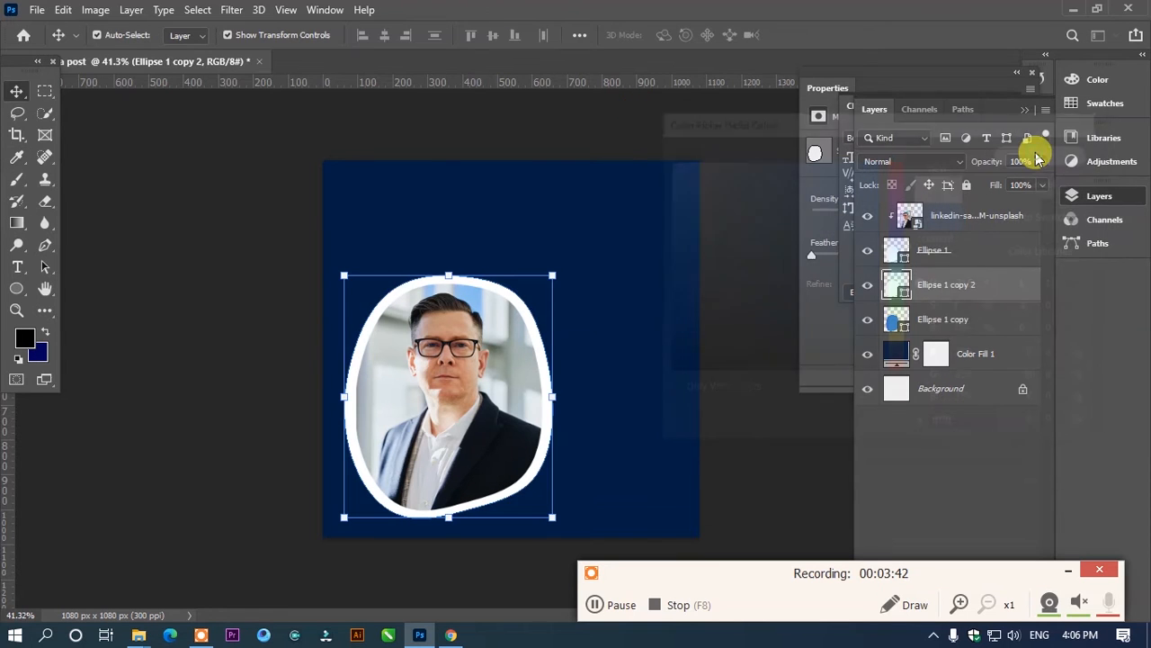
left_click_drag(949, 287, 938, 319)
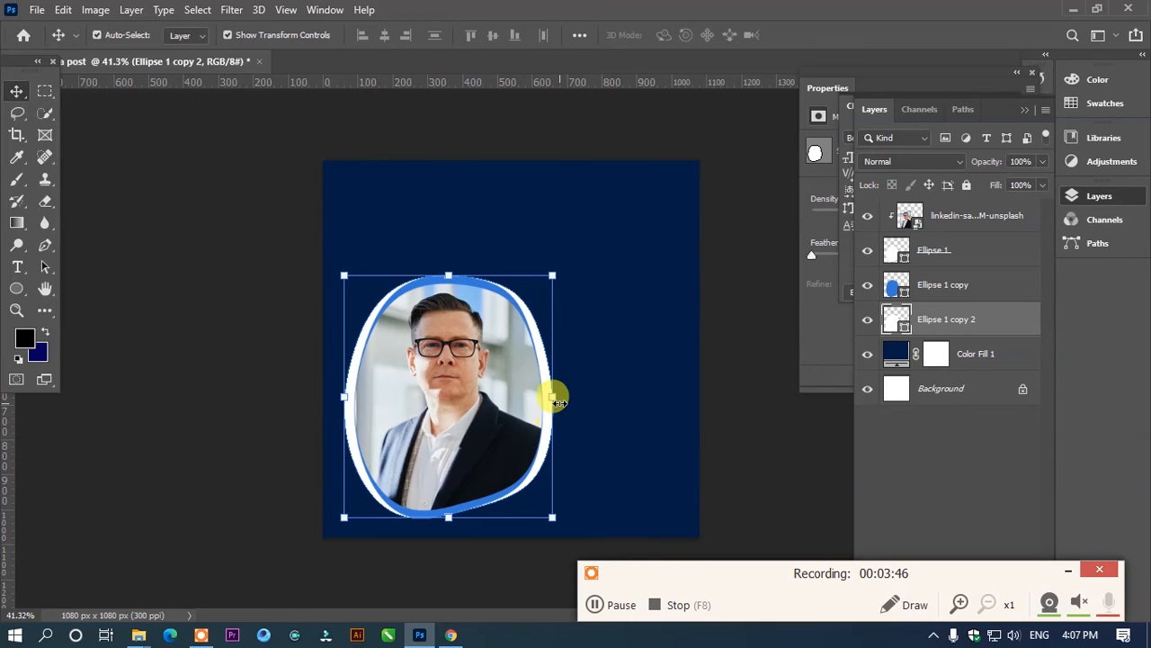
Narrow the white blob beneath to about 98.3% of its width and fine-tune the blue blob's width.
left_click_drag(556, 394, 554, 394)
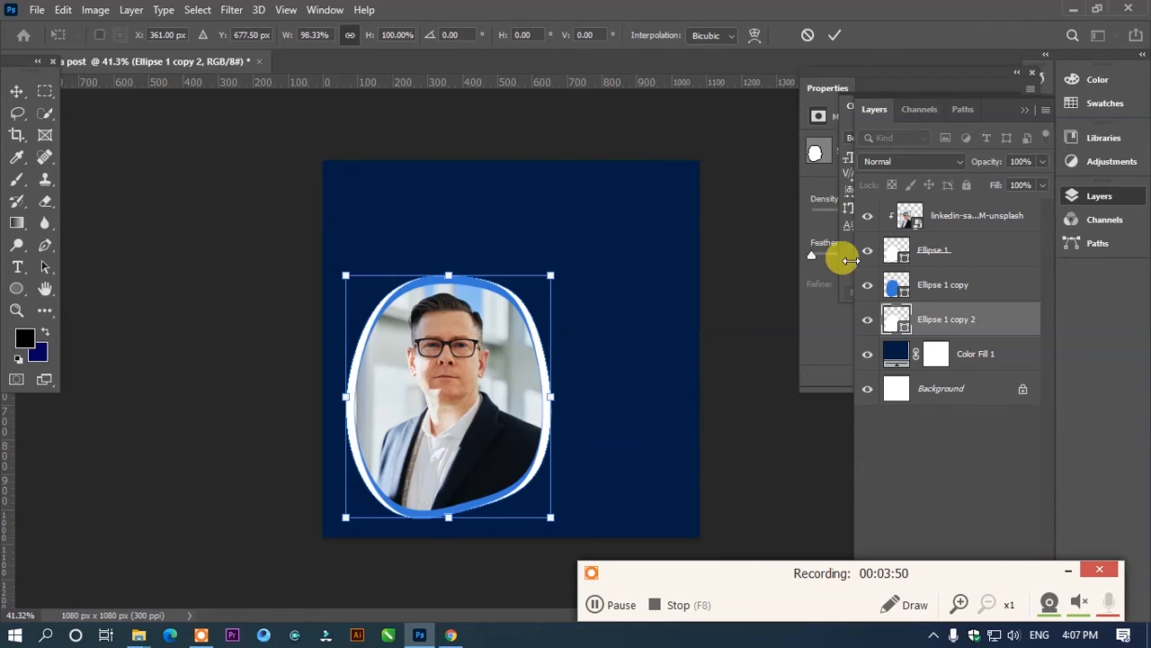
left_click(912, 284)
left_click_drag(541, 393, 540, 392)
key("Return")
left_click(759, 216)
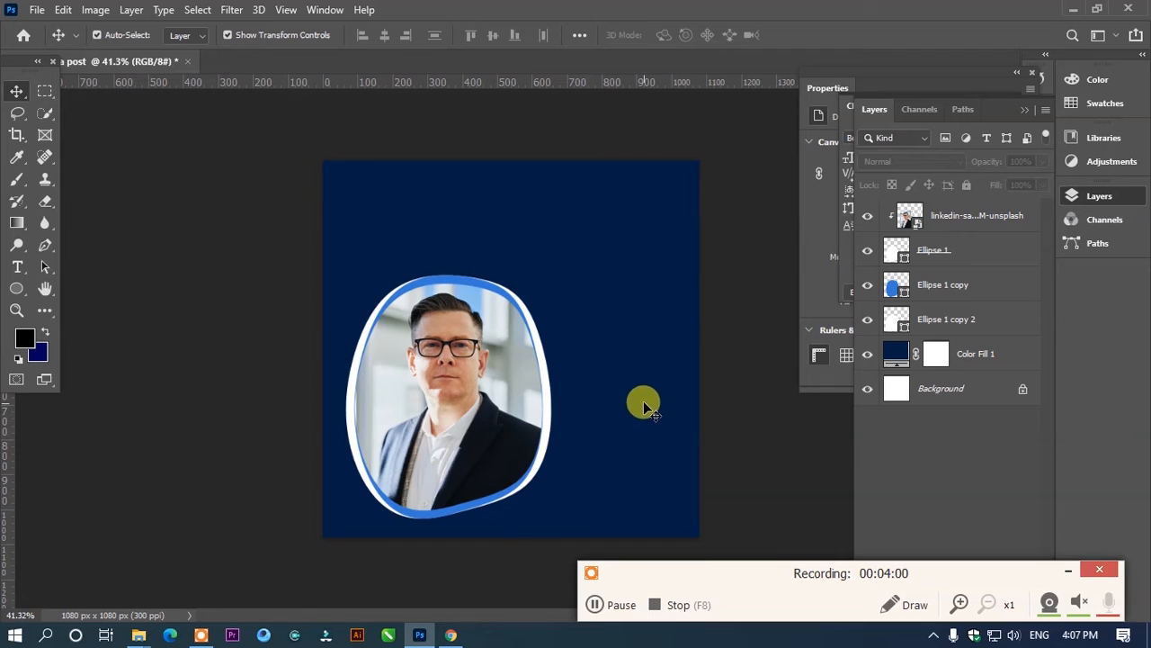
left_click(1069, 573)
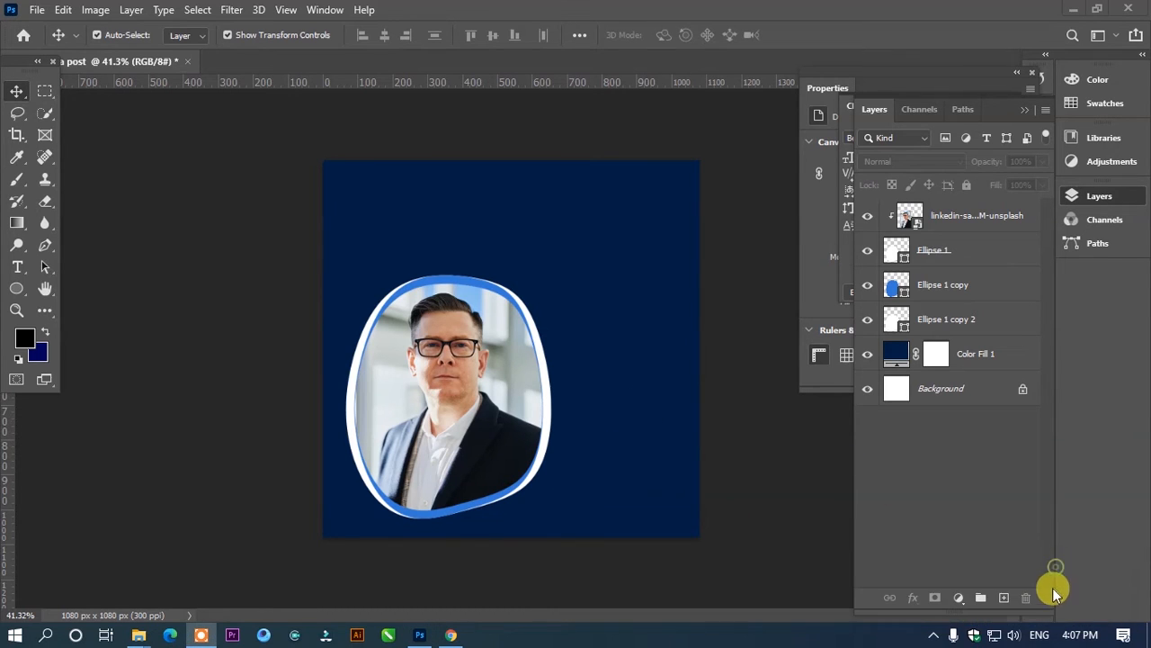
Draw a rectangle about 438 x 841 px over the canvas's right half and fill it with the recently used bright blue.
left_click_drag(20, 289, 135, 288)
left_click_drag(513, 239, 665, 532)
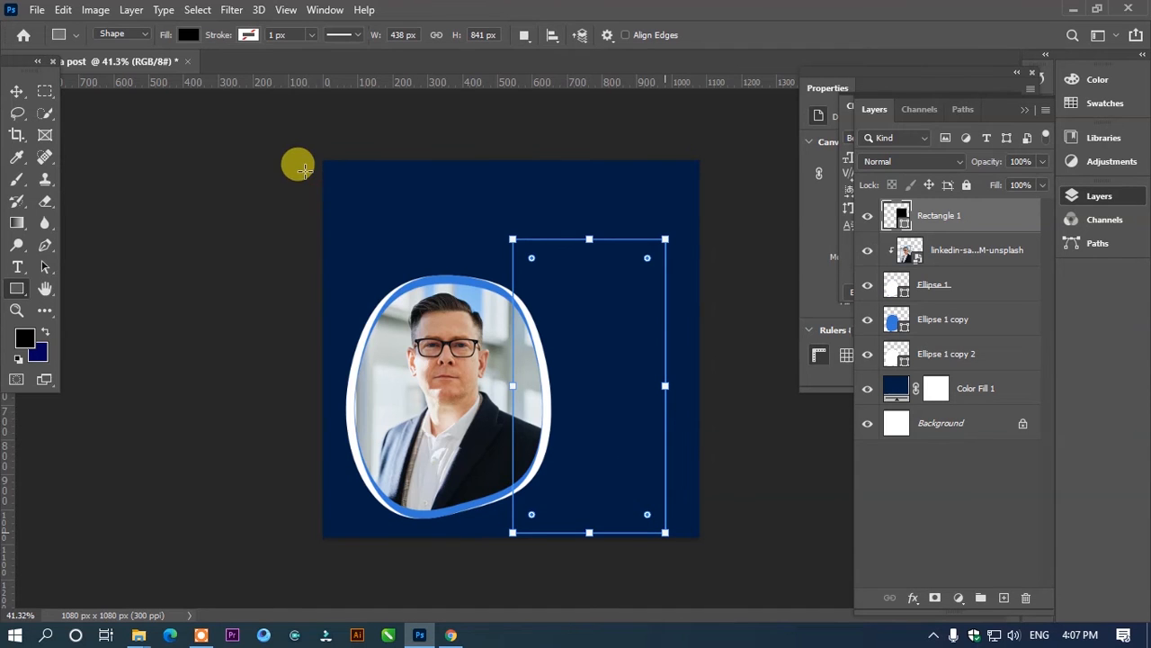
left_click(188, 35)
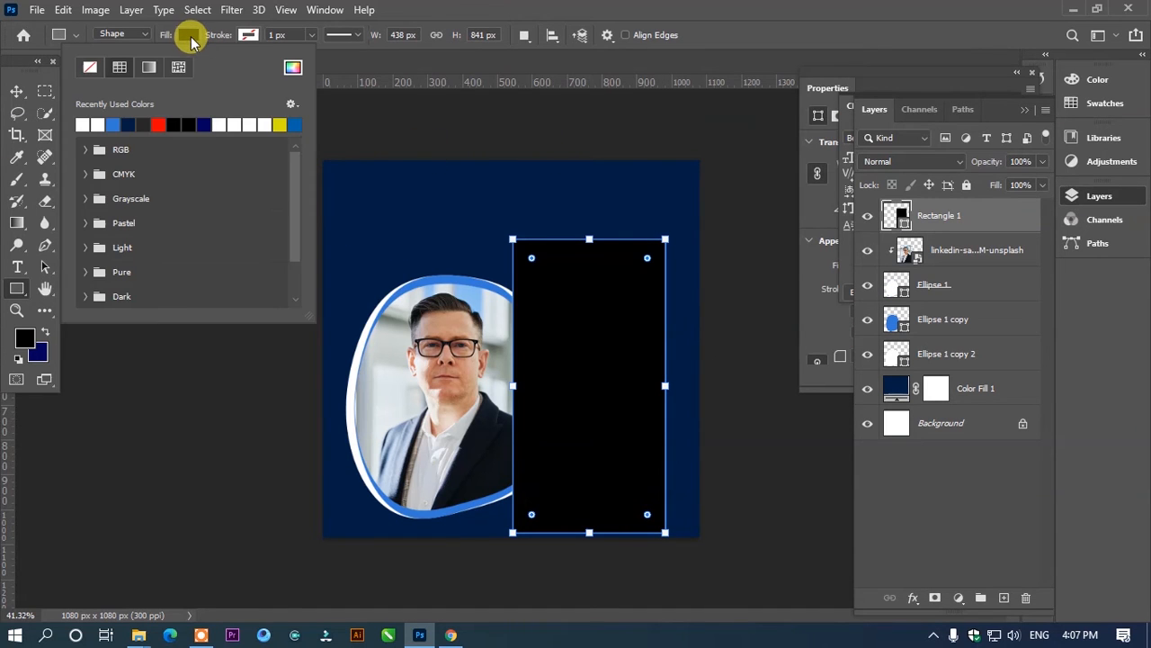
left_click(122, 123)
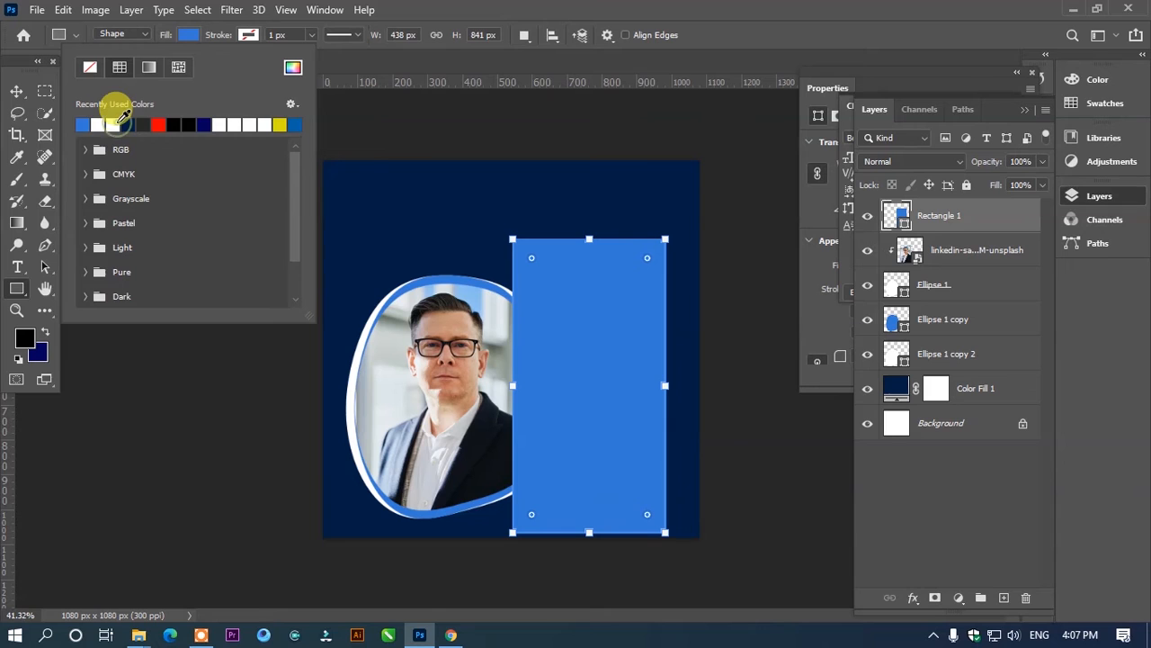
Rotate the blue rectangle to about -39.9° and enlarge it into a broad diagonal band across the canvas.
left_click(16, 91)
left_click_drag(683, 231, 555, 188)
mouse_move(659, 349)
left_mouse_down()
mouse_move(633, 395)
mouse_move(649, 425)
mouse_move(664, 423)
mouse_move(643, 346)
left_mouse_up()
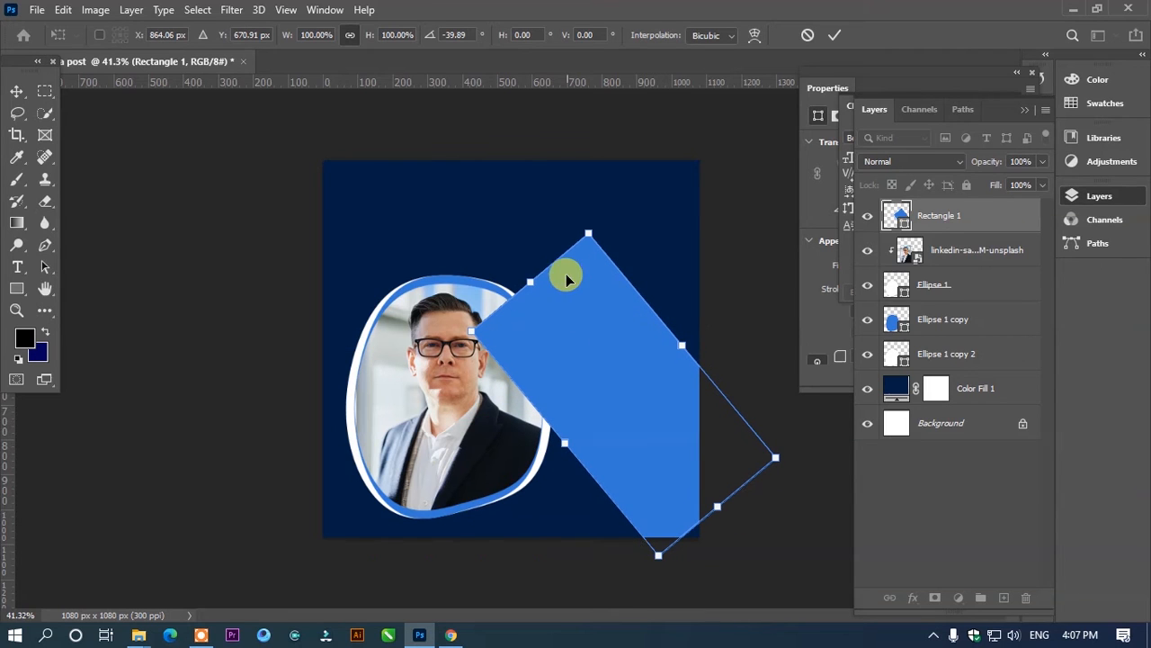
left_click_drag(529, 278, 439, 208)
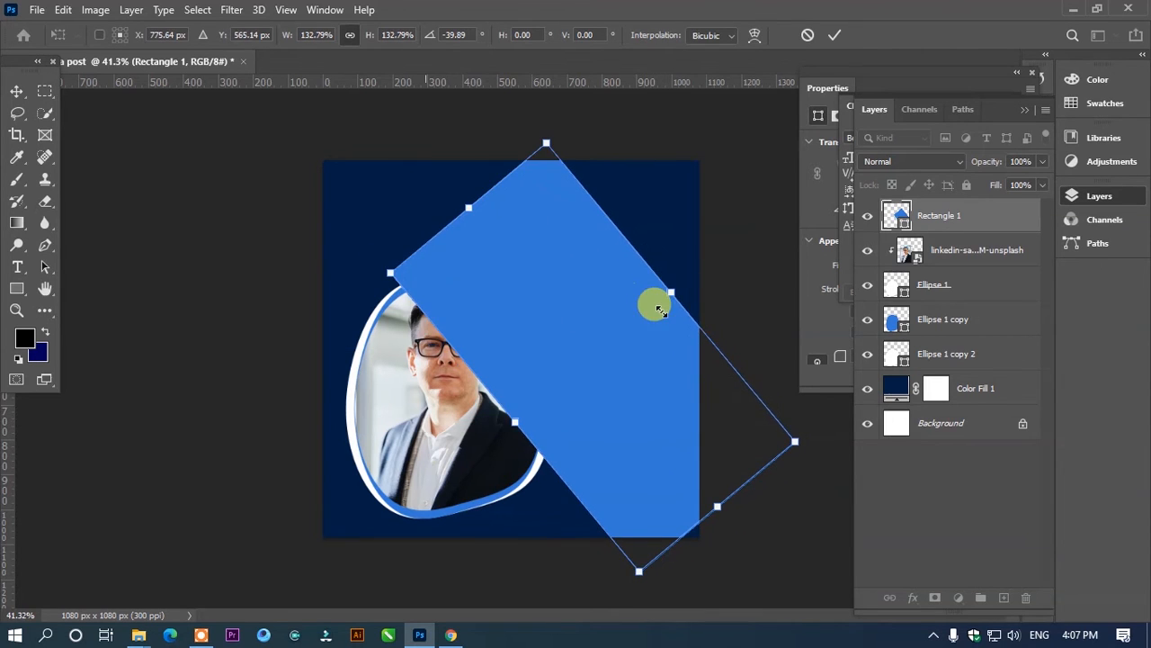
left_click_drag(664, 285, 653, 291)
left_click_drag(458, 203, 437, 185)
left_click_drag(497, 396, 517, 402)
key("Return")
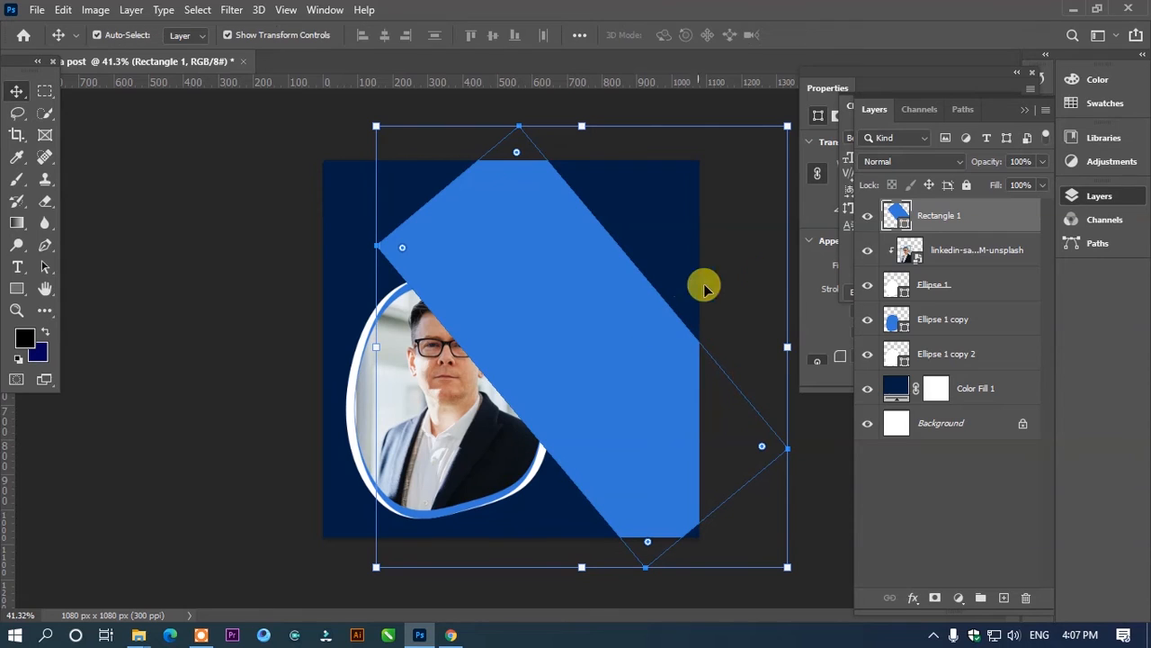
Move the Rectangle 1 layer beneath all the blob layers and add a layer mask to it.
left_click_drag(976, 225, 936, 358)
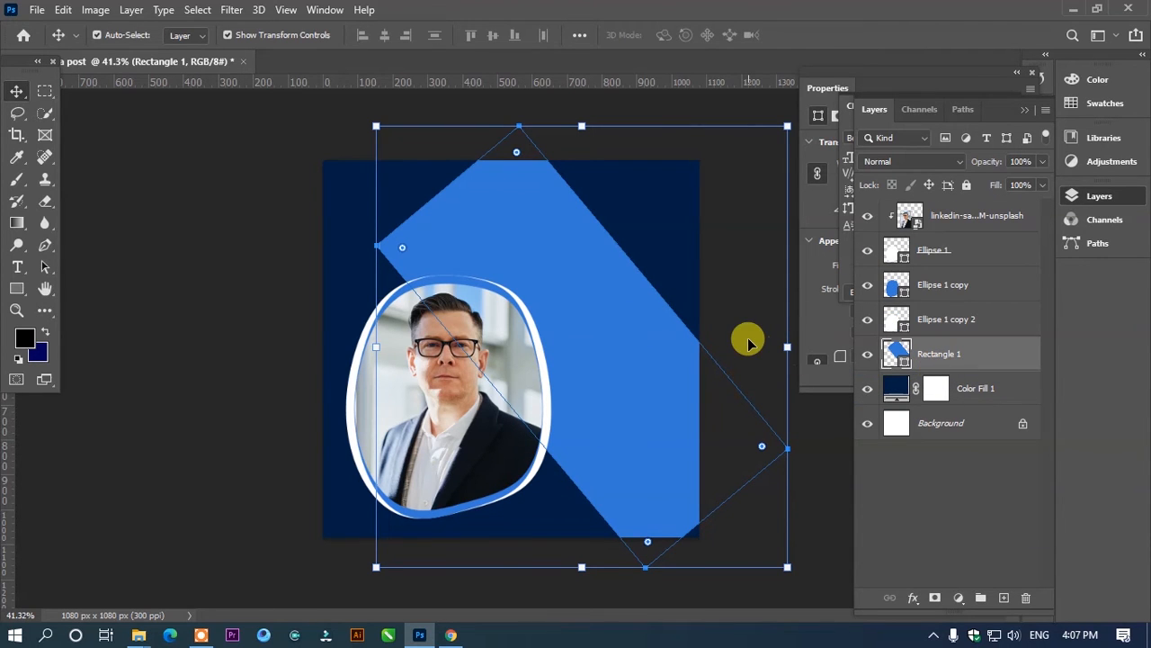
left_click(933, 597)
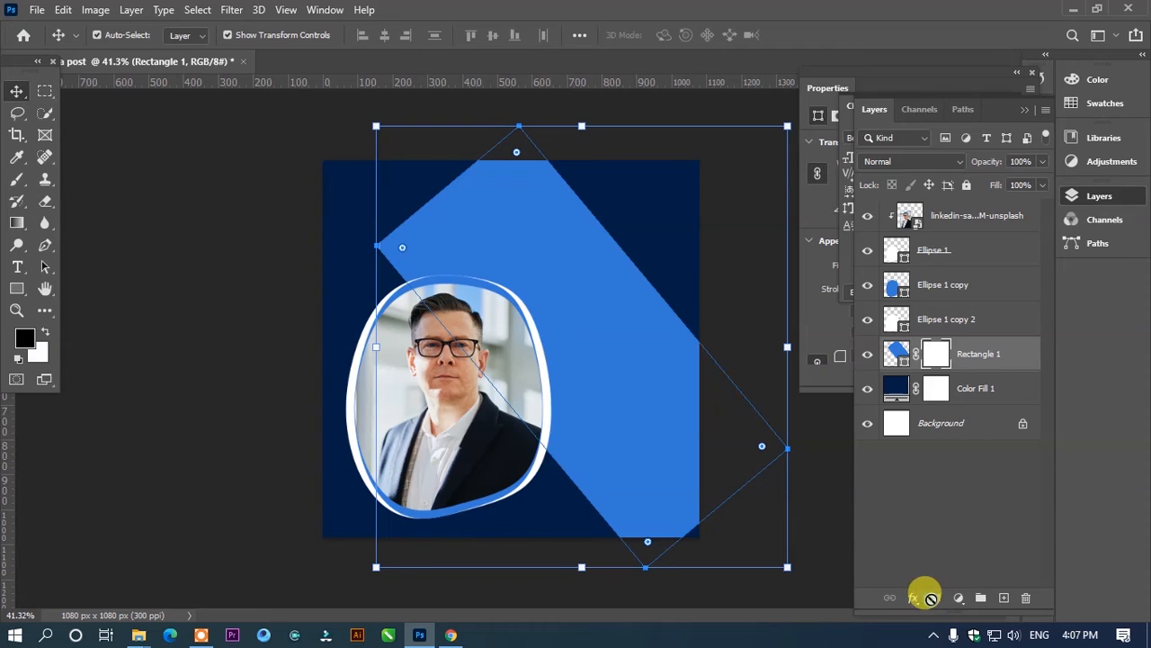
Fade the upper-left part of the blue band with repeated diagonal Foreground to Transparent gradients in black on the Rectangle 1 layer mask.
left_click(15, 224)
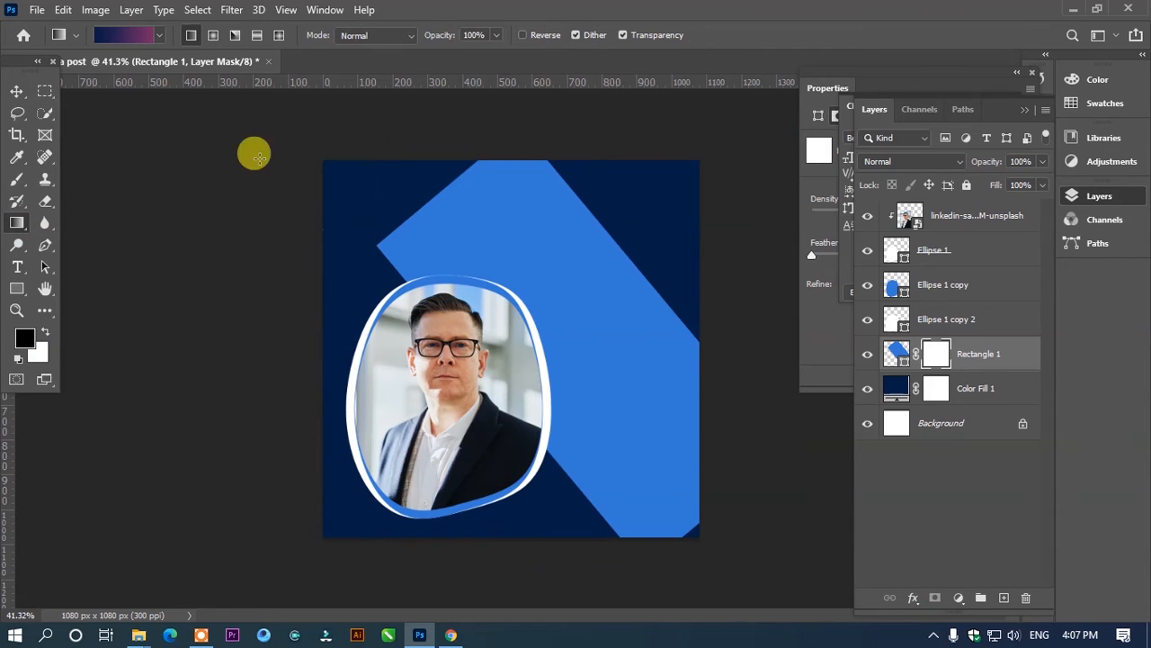
left_click(159, 34)
left_click(39, 68)
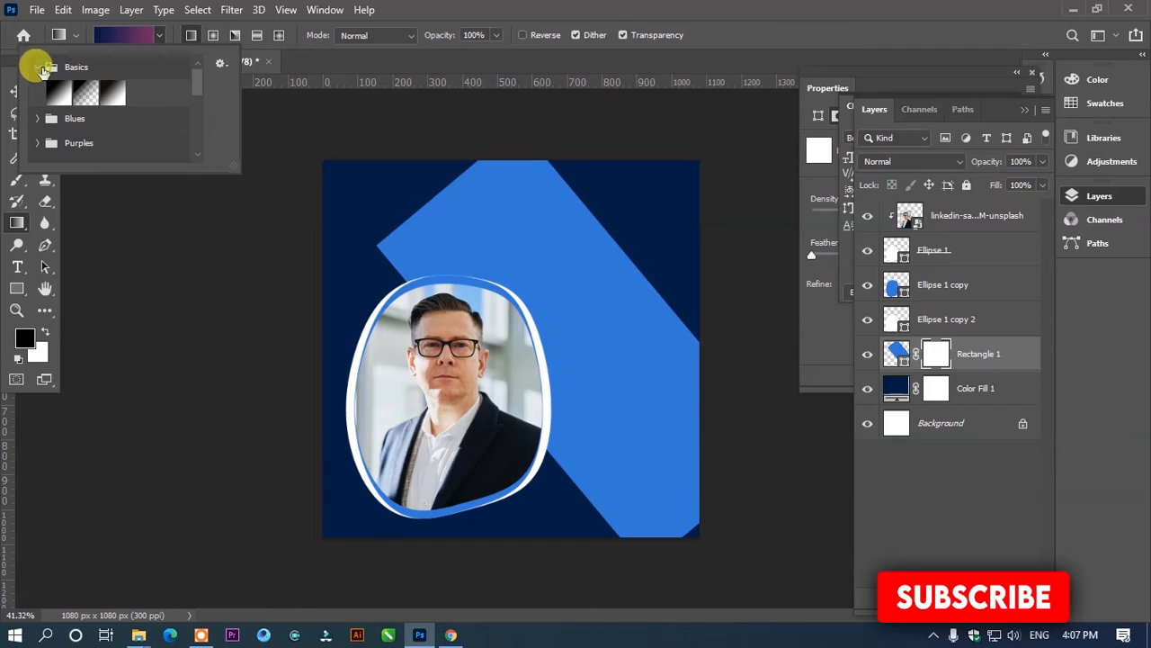
left_click(85, 92)
left_click(418, 183)
left_click_drag(419, 183, 571, 359)
left_click_drag(421, 188, 637, 450)
left_click_drag(441, 206, 630, 468)
left_click_drag(471, 228, 639, 456)
left_click_drag(474, 254, 662, 455)
Move the masked blue band slightly downward on the canvas.
left_click(19, 95)
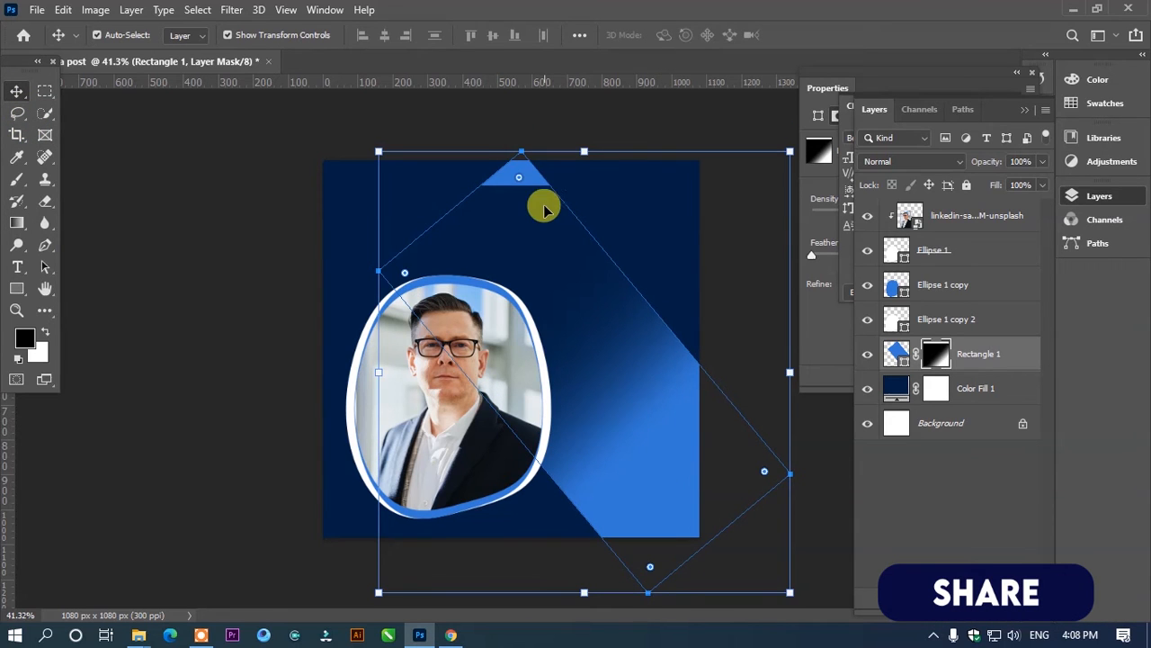
left_click(309, 134)
left_click_drag(532, 180, 532, 199)
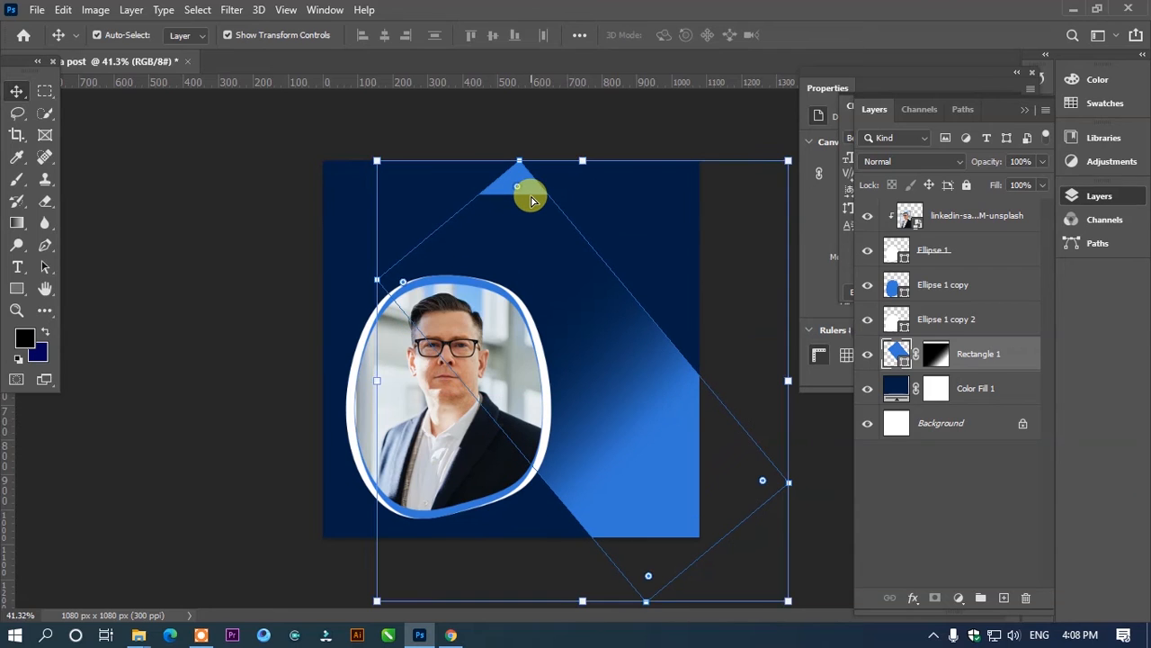
Hide the leftover blue corner with a gradient on the Rectangle 1 mask and shift the band slightly down and left.
key("g")
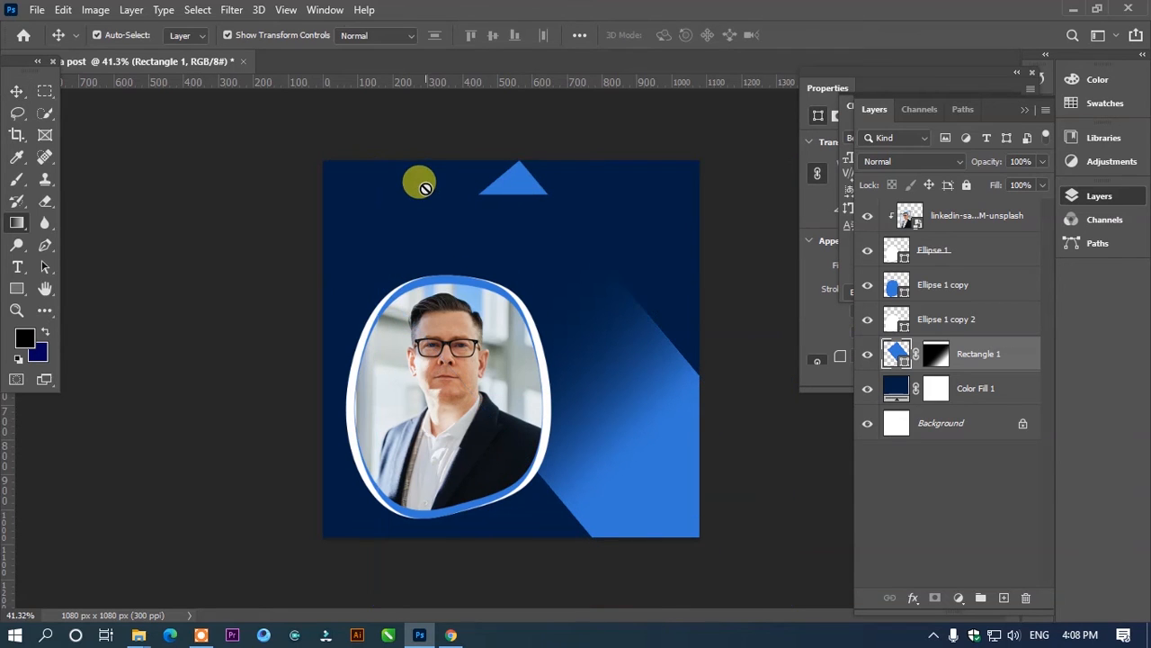
left_click(945, 354)
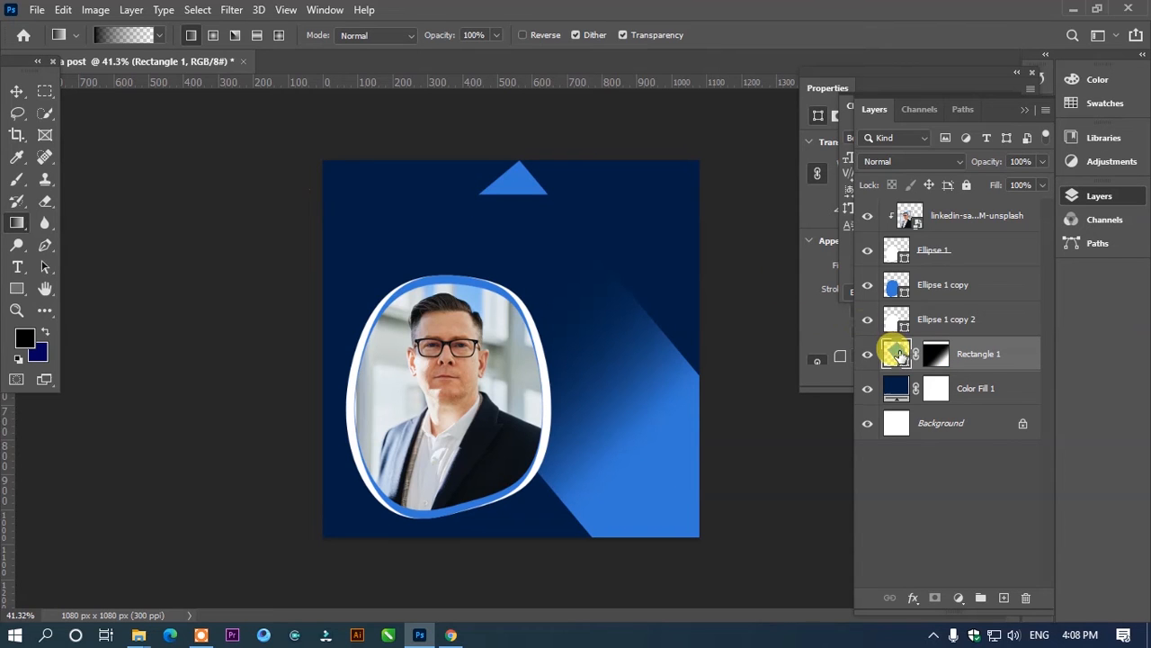
left_click(16, 91)
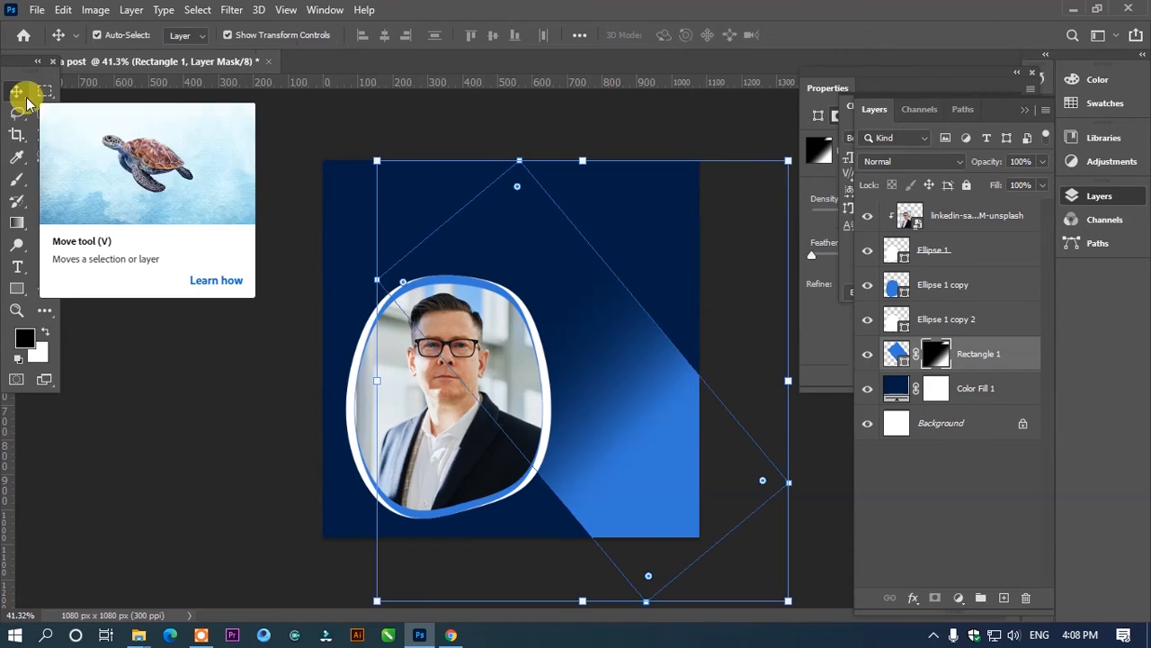
mouse_move(638, 447)
left_mouse_down()
mouse_move(648, 463)
mouse_move(617, 455)
mouse_move(630, 465)
left_mouse_up()
left_click(189, 212)
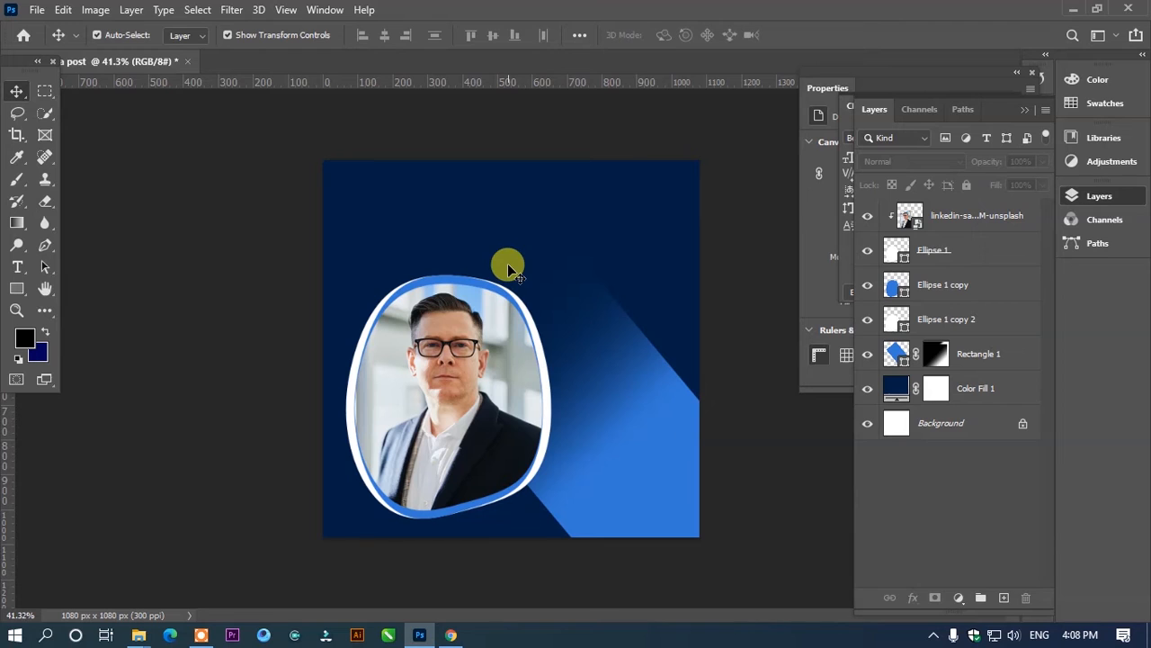
Add the text "Social media post" at 18 pt above the portrait.
left_click(15, 268)
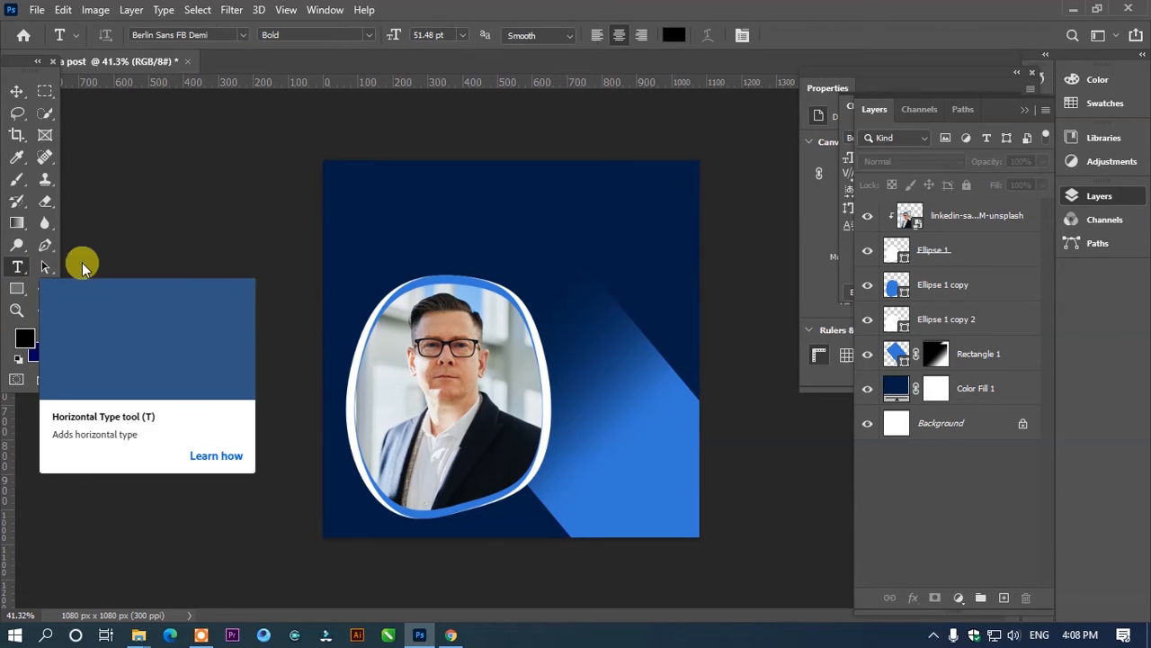
left_click(379, 207)
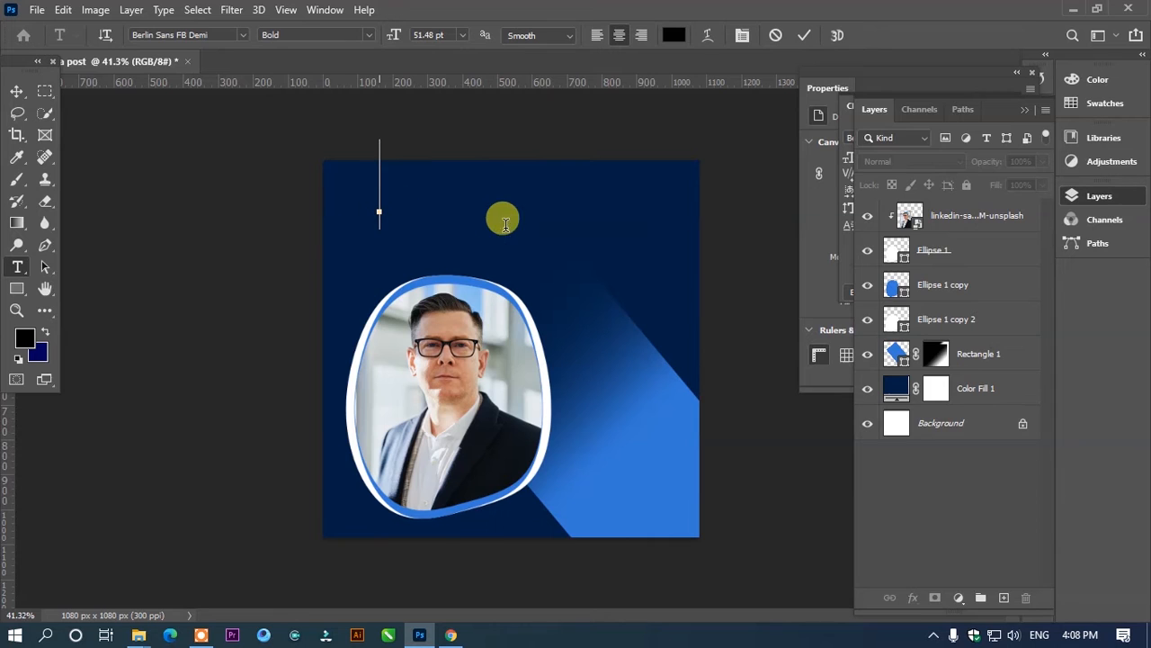
left_click(462, 36)
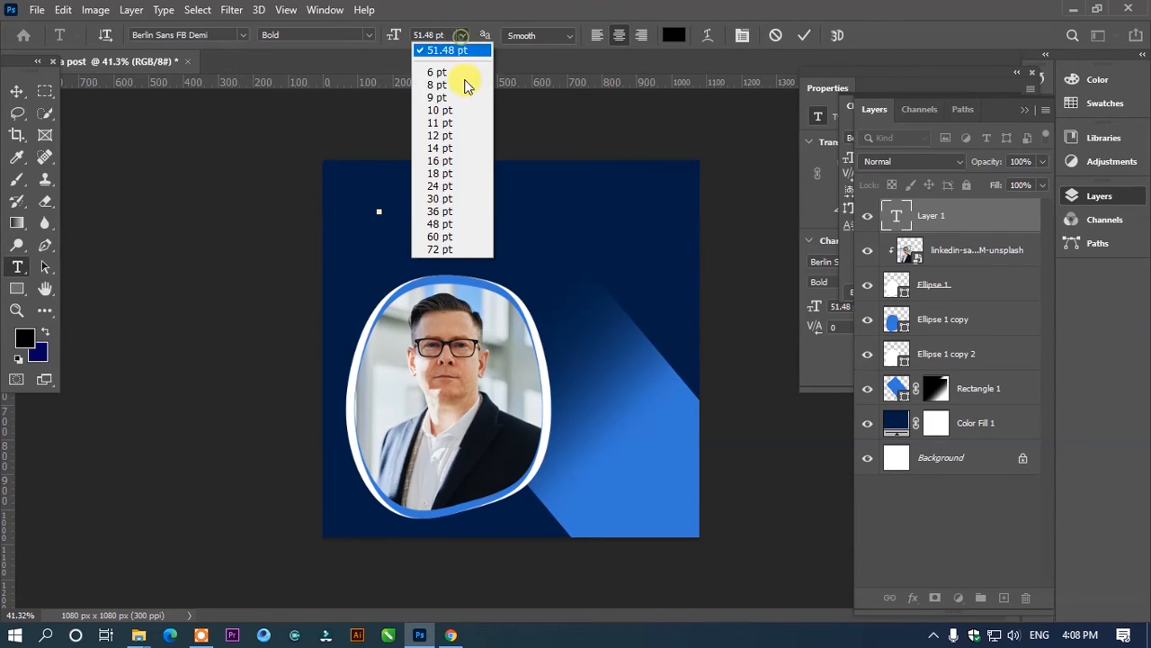
left_click(452, 173)
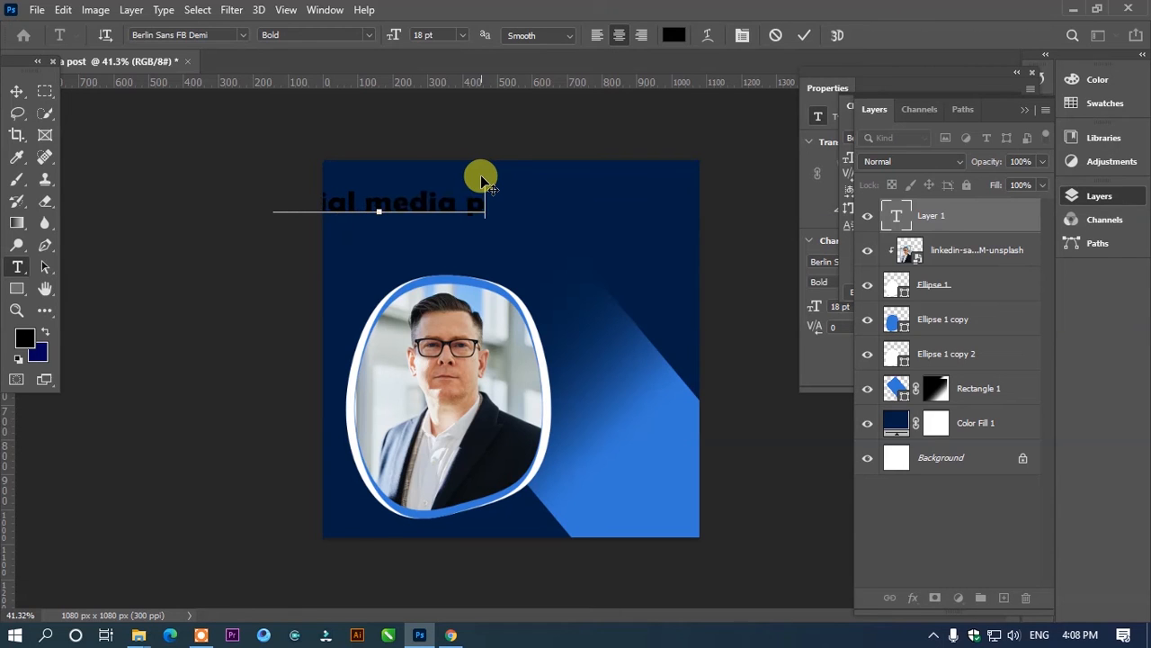
type("ost")
Set the whole "Social media post" text in the LEMON MILK font with Medium weight.
key("ctrl+a")
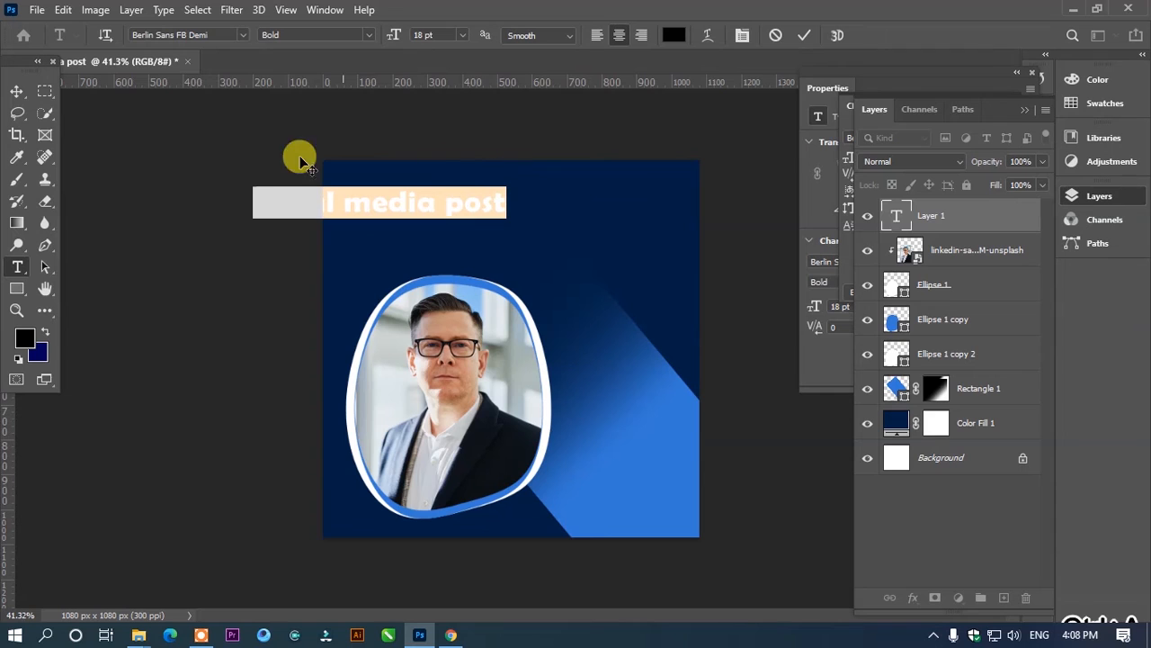
left_click(249, 34)
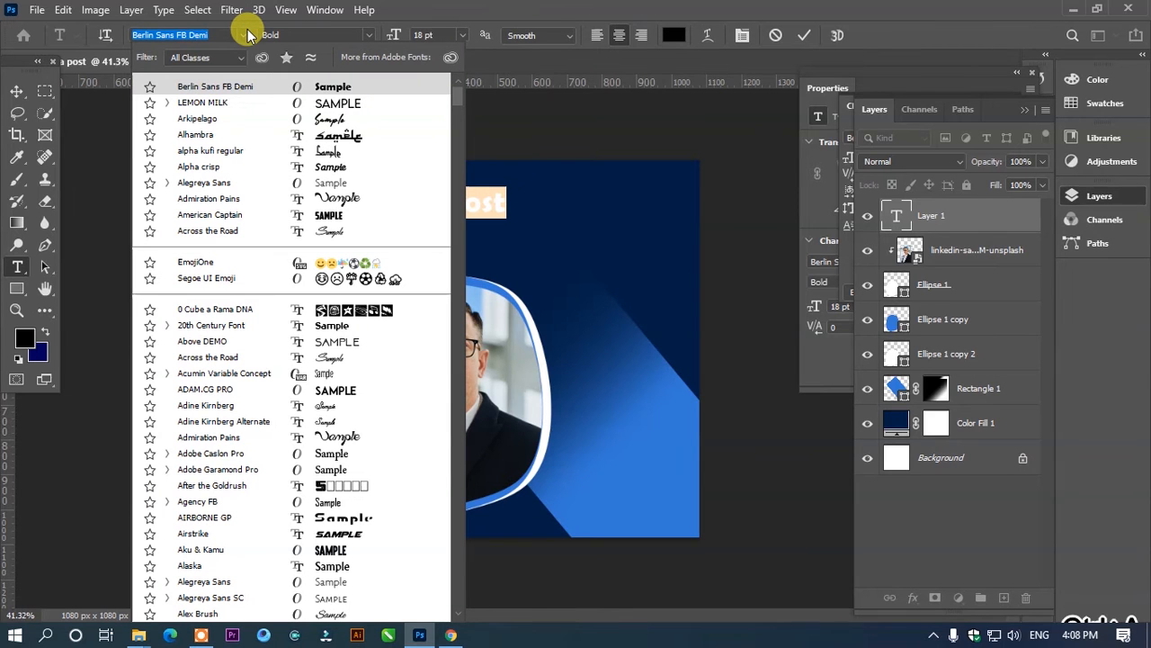
left_click(326, 105)
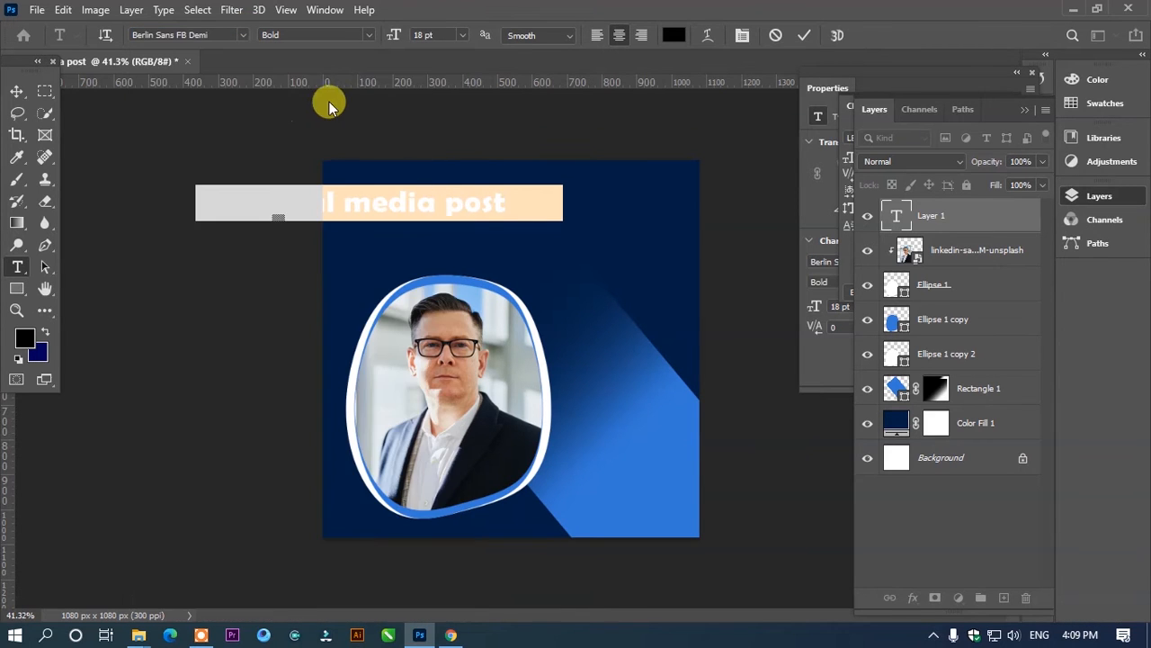
left_click(368, 38)
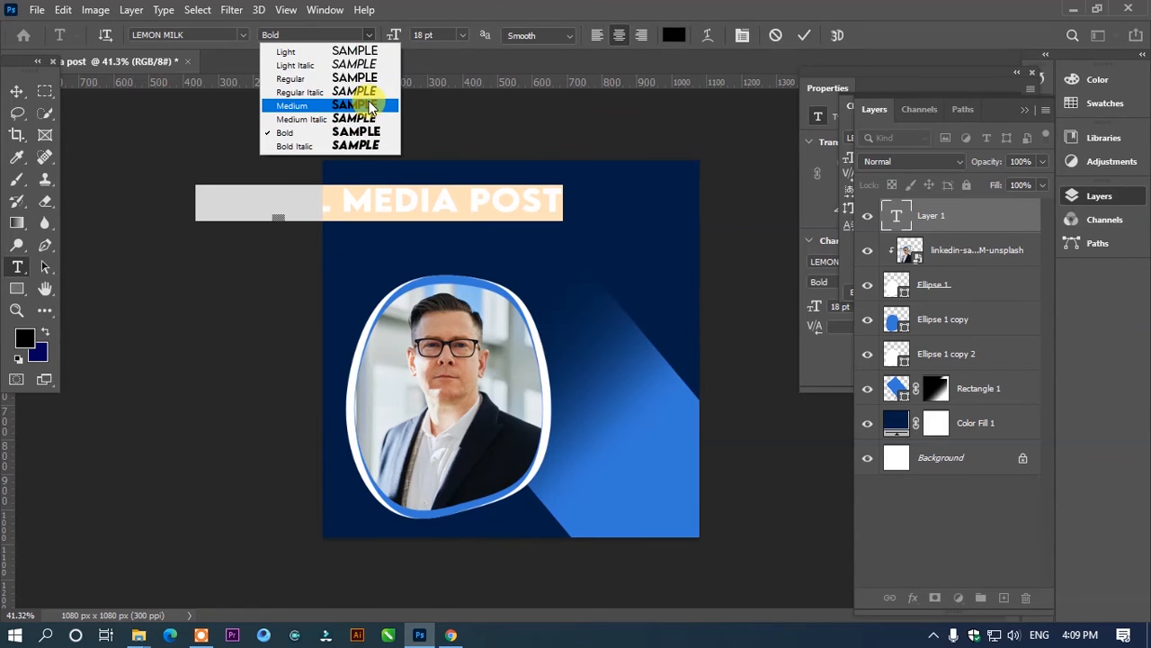
left_click(369, 106)
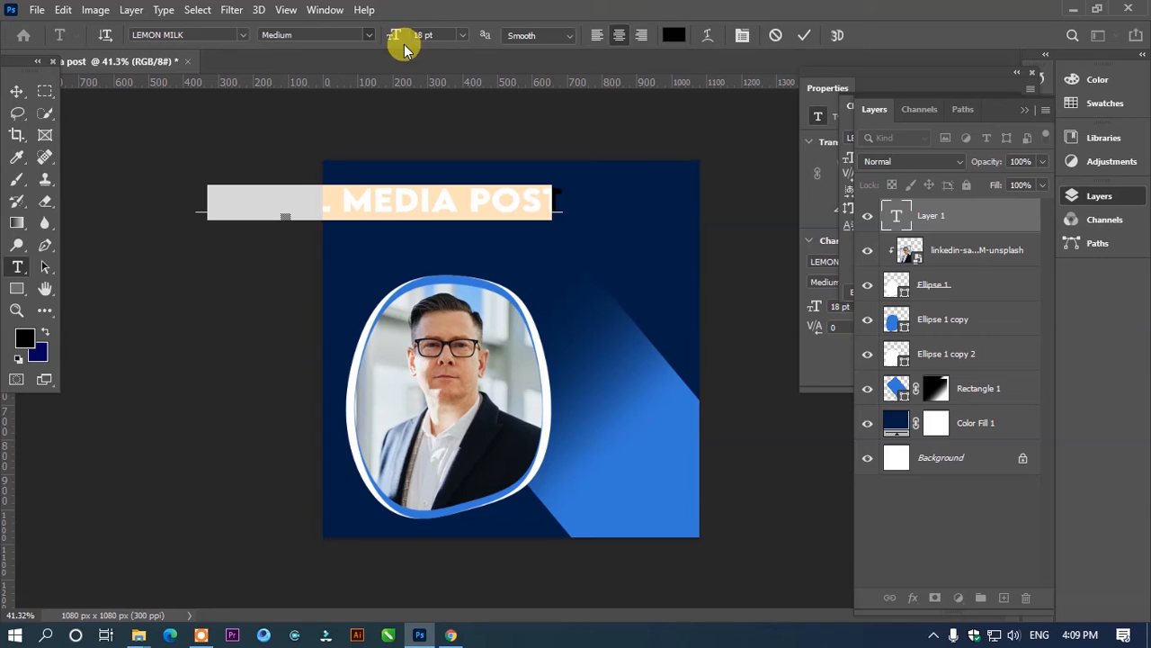
Reduce the "Social media post" text to 7 pt and position it inside the canvas above the portrait.
mouse_move(398, 38)
left_mouse_down()
mouse_move(411, 39)
mouse_move(394, 40)
left_mouse_up()
left_click_drag(393, 247, 519, 242)
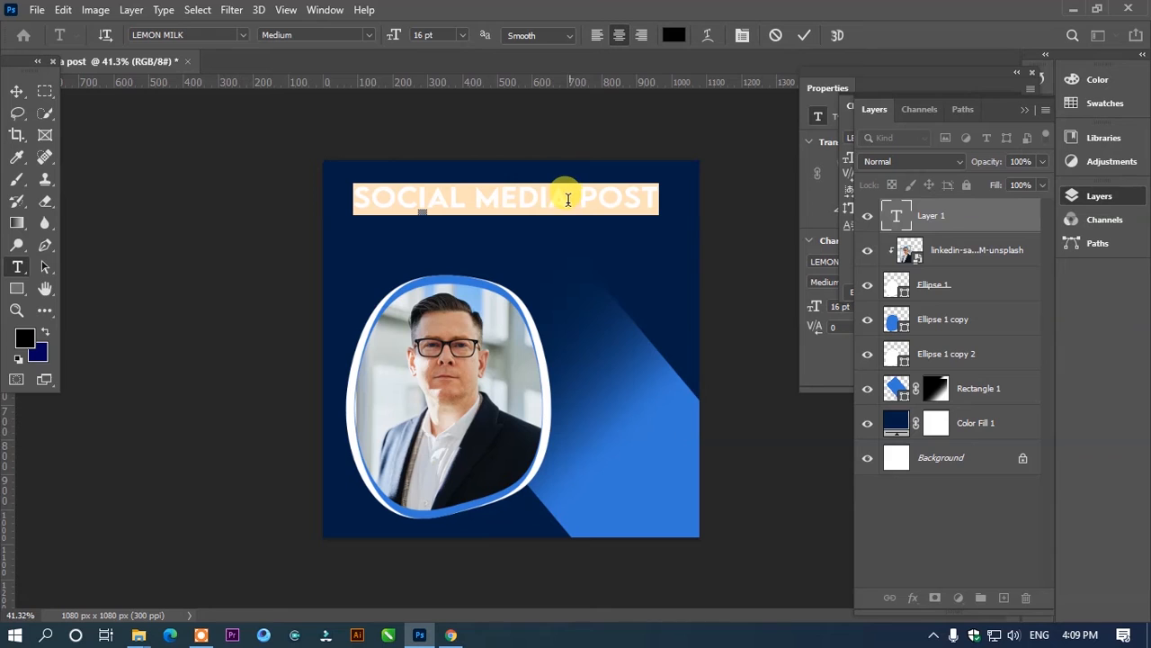
left_click_drag(396, 38, 540, 271)
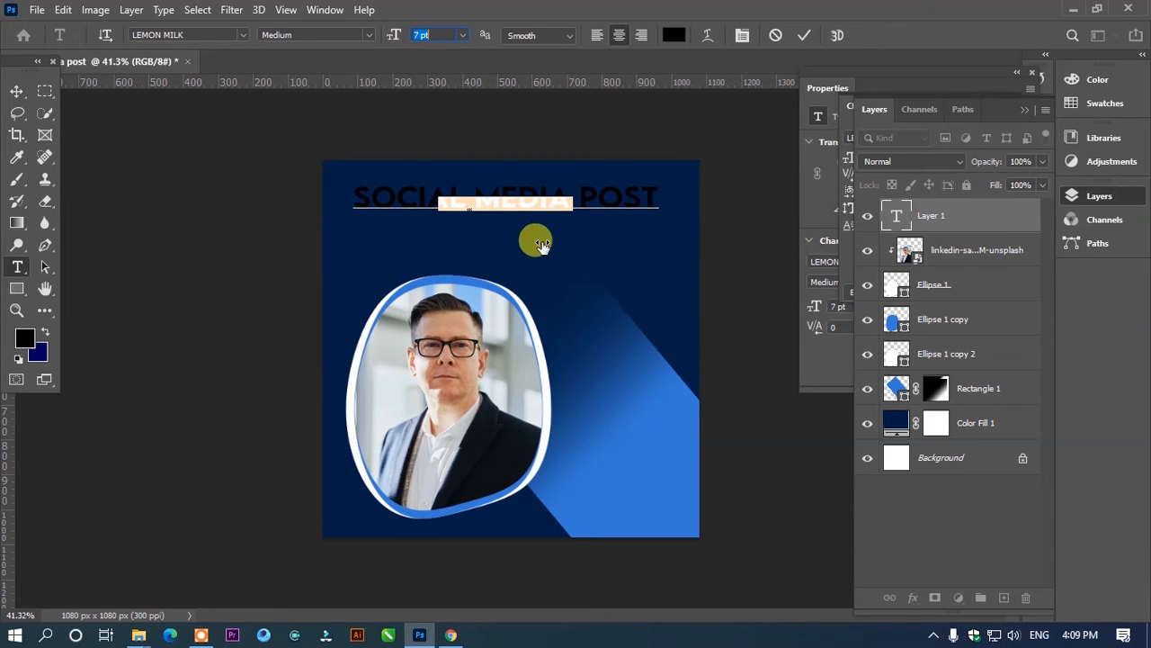
left_click(18, 90)
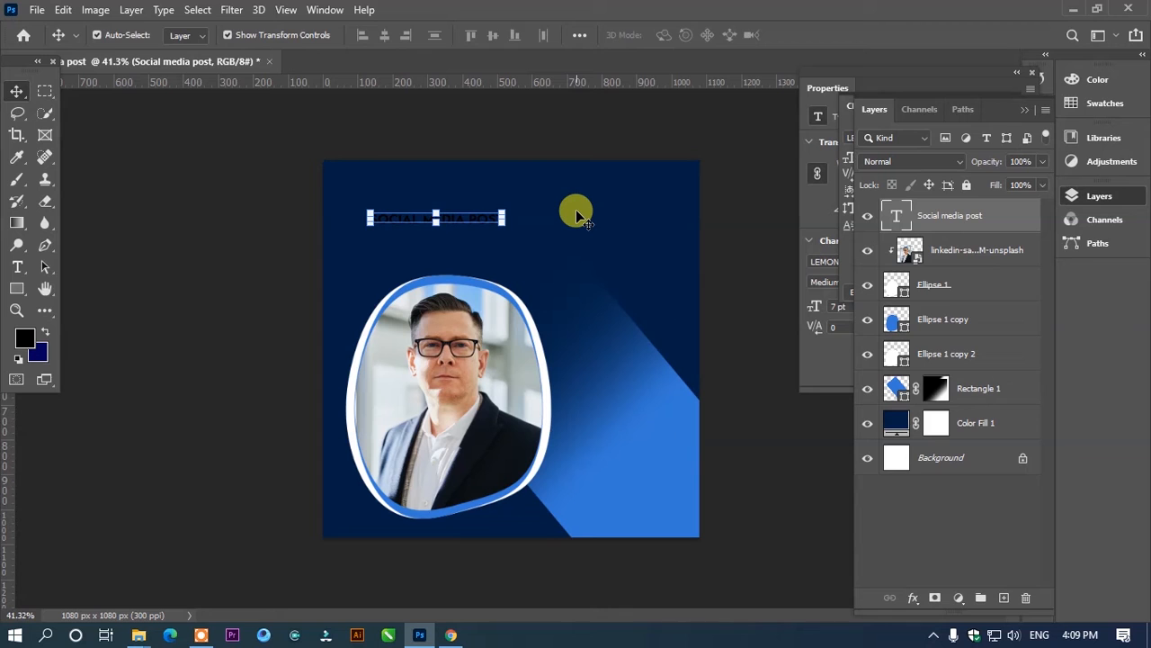
Color the "Social media post" text white (ffffff).
key("t")
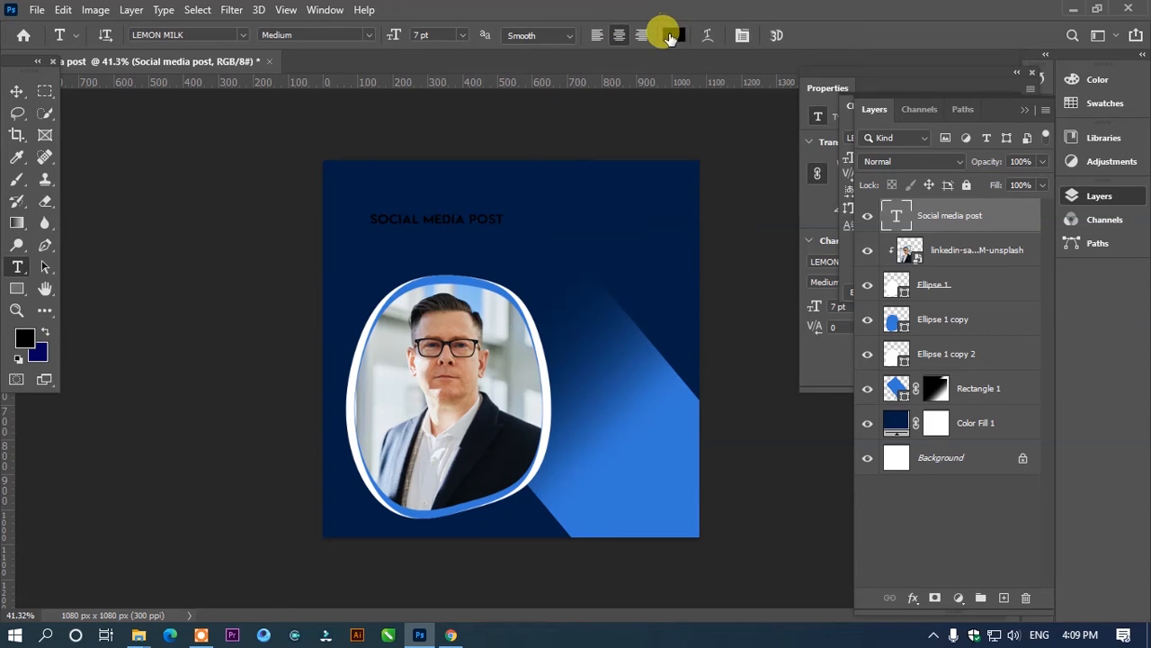
left_click(670, 36)
left_click(665, 161)
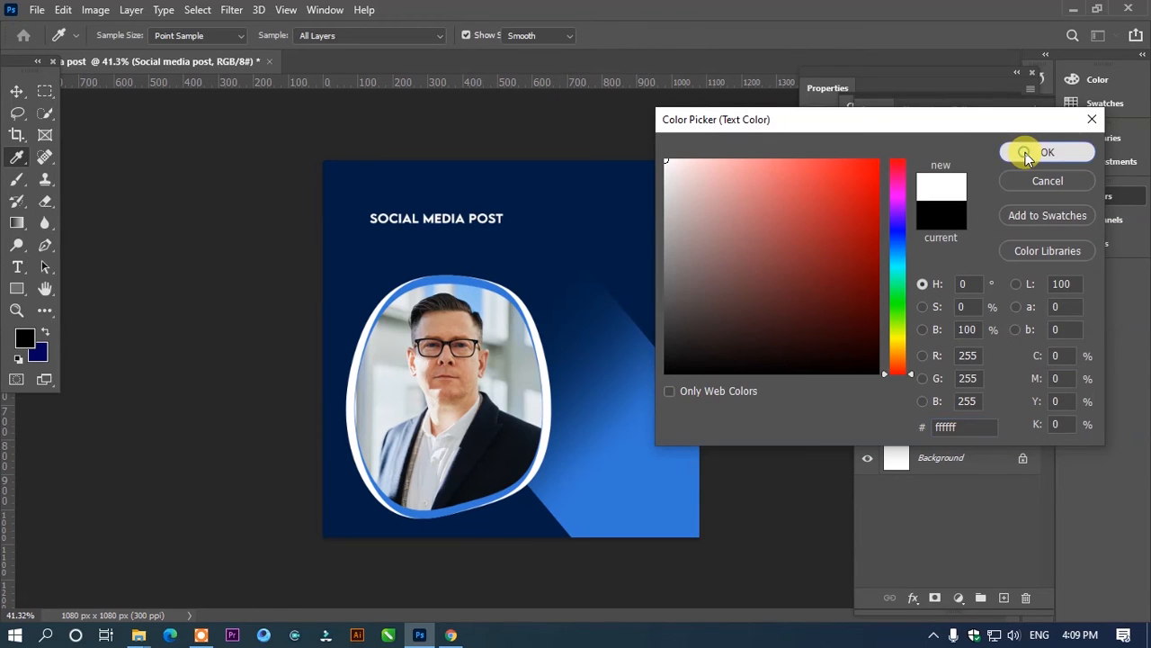
left_click(1025, 152)
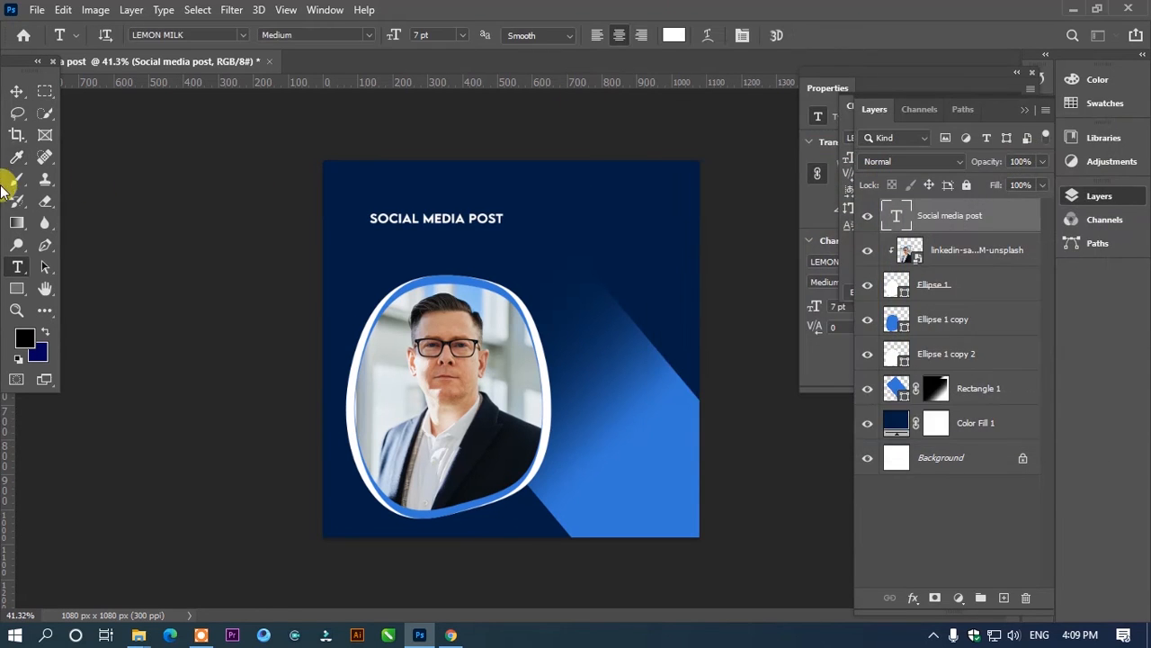
left_click(17, 92)
key("t")
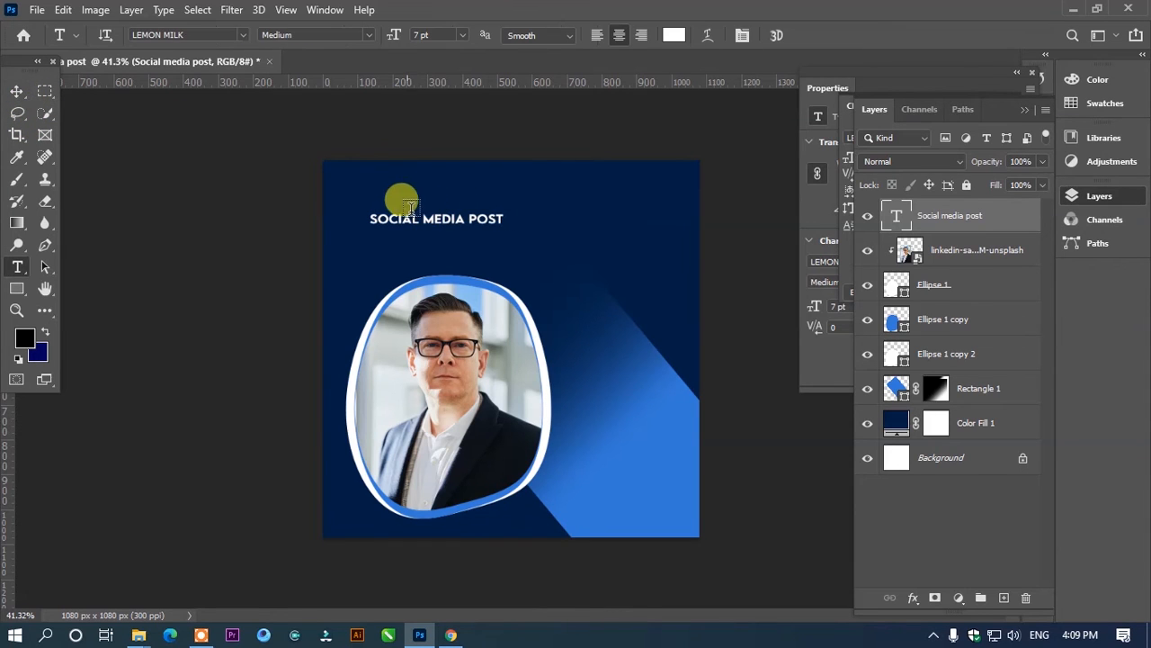
Duplicate the text line directly above the original and replace the copy's wording with "company".
left_click(15, 91)
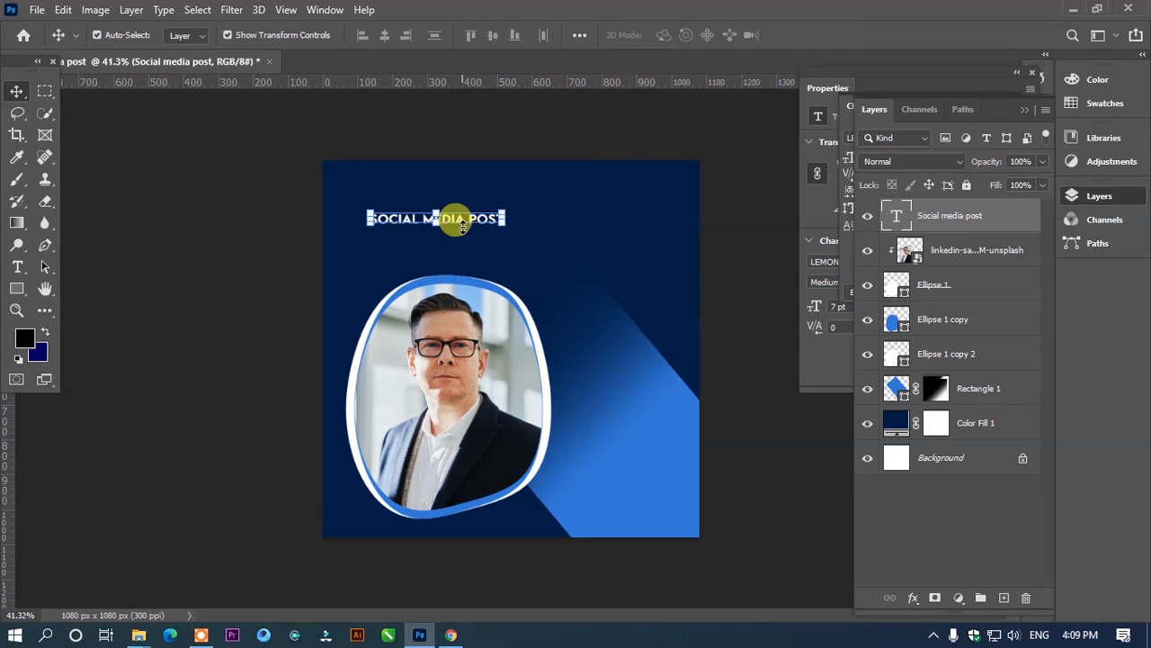
left_click_drag(474, 223, 473, 197)
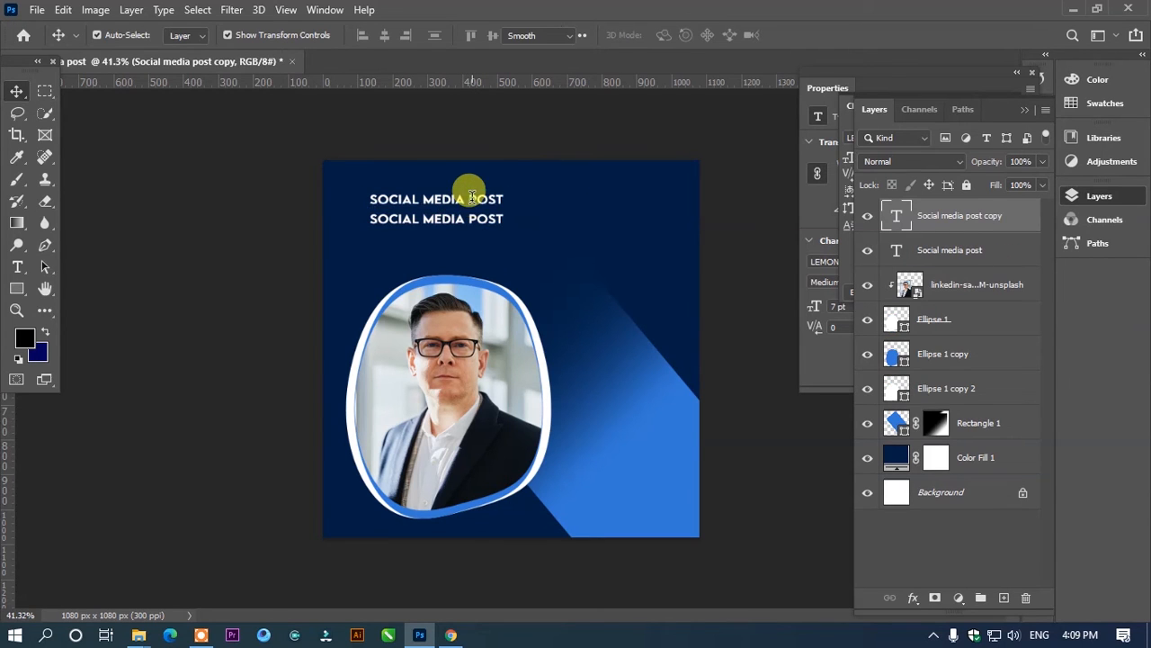
double_click(470, 198)
left_click(470, 197)
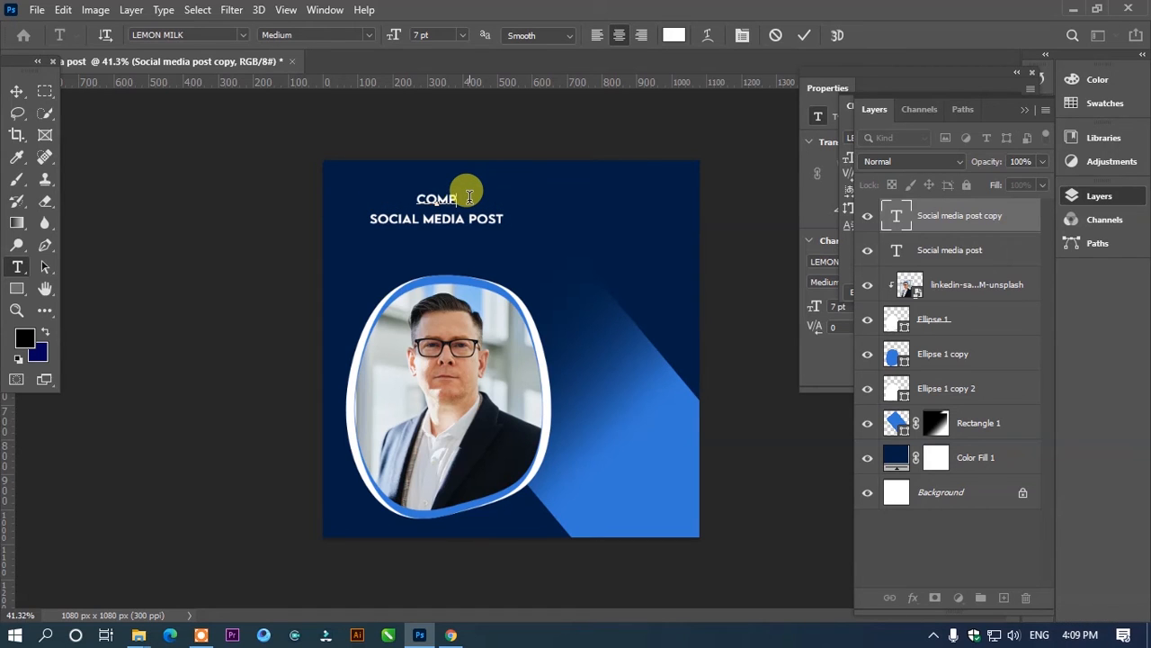
Set the "company" text size to 14 pt.
key("ctrl")
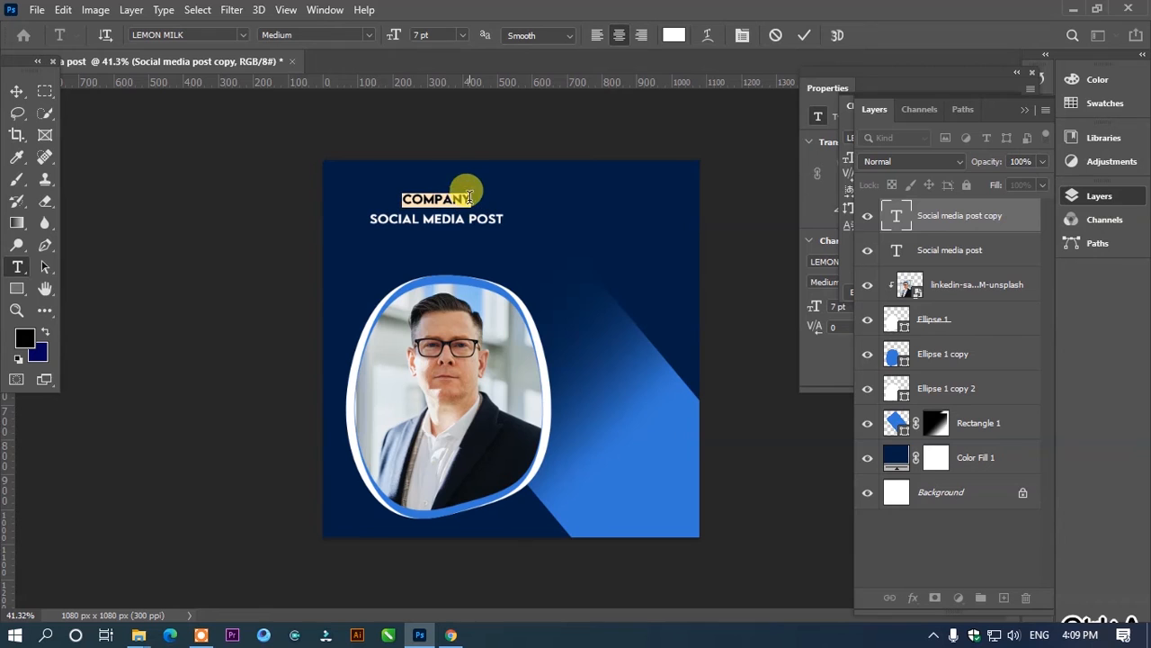
left_click_drag(411, 45, 403, 45)
left_click(17, 92)
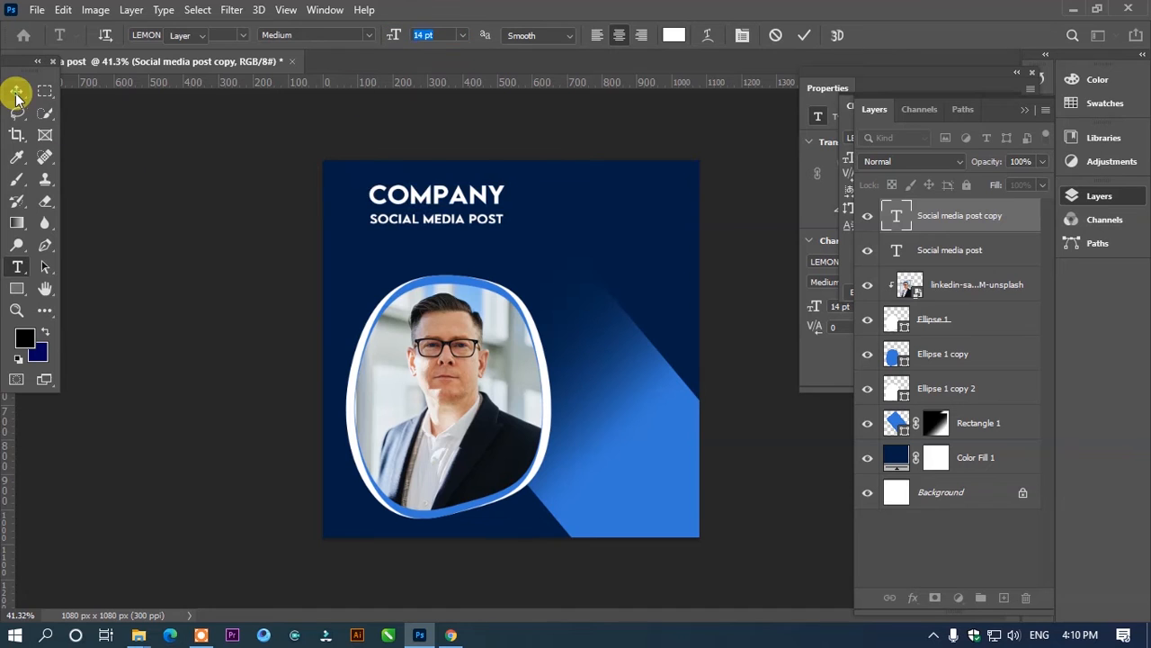
Recolor the "company" text light blue (8bbcff), starting from the blue sampled from the diagonal band.
left_click(435, 196)
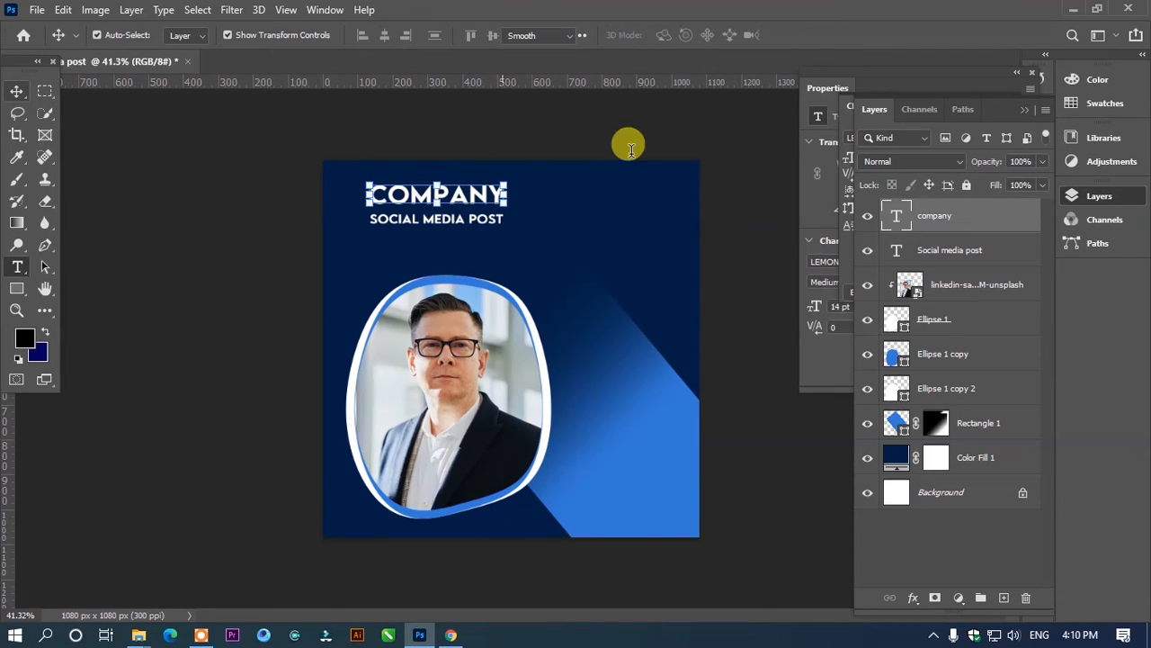
key("t")
left_click(672, 40)
left_click(617, 462)
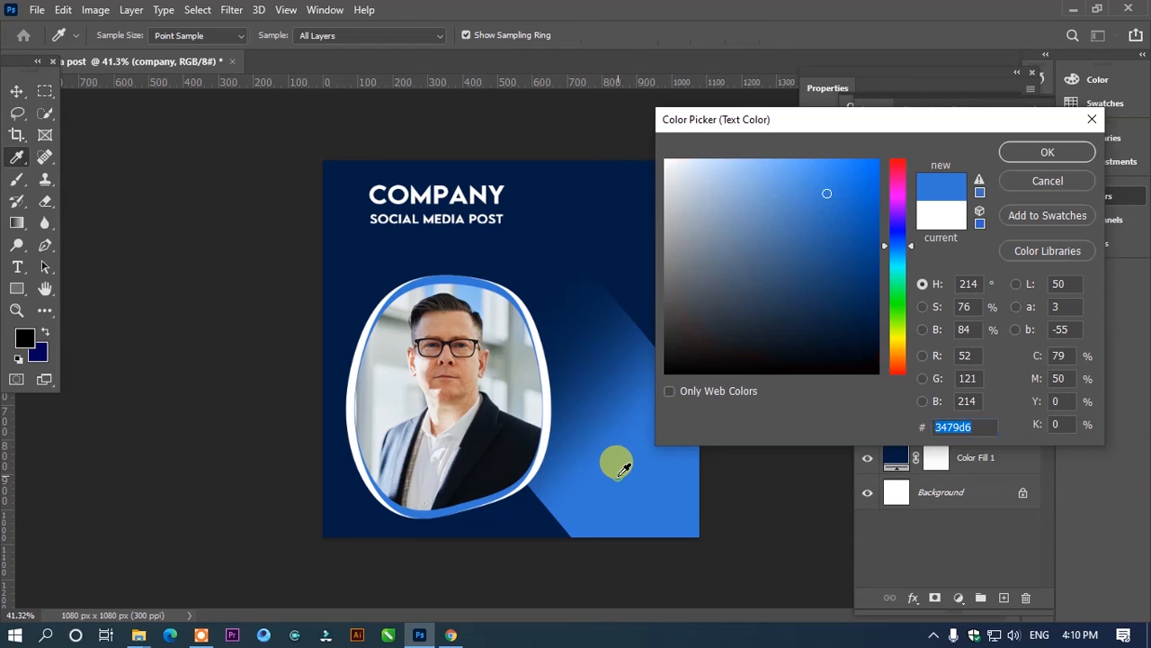
left_click_drag(827, 162, 902, 132)
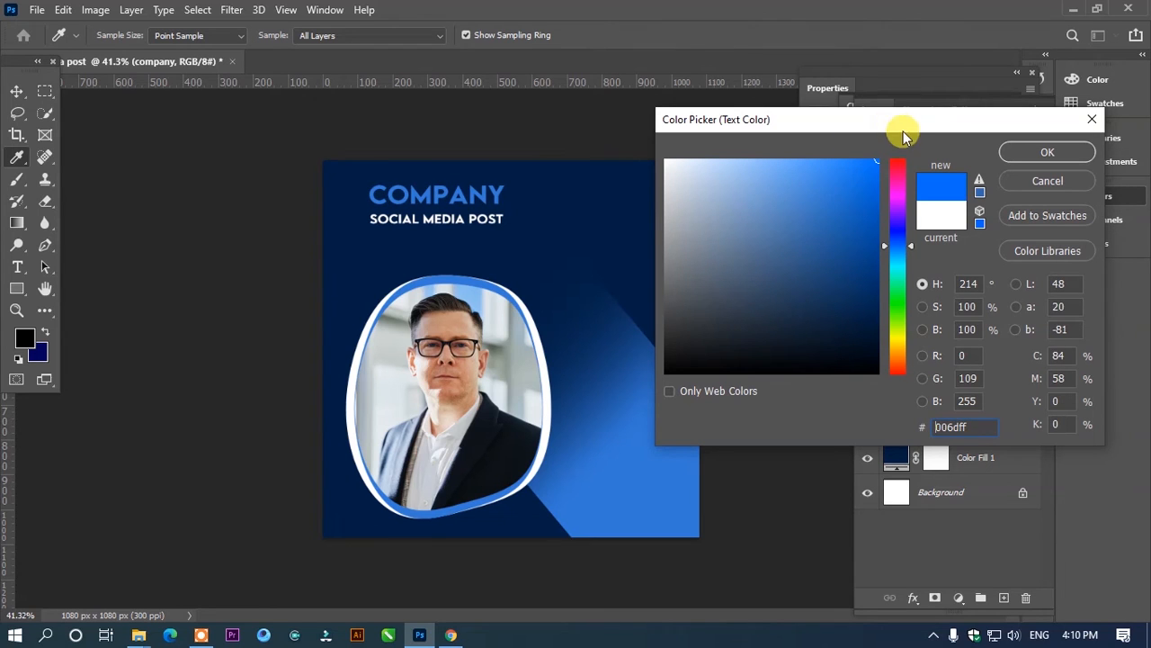
mouse_move(834, 193)
left_mouse_down()
mouse_move(745, 123)
mouse_move(821, 122)
mouse_move(762, 141)
left_mouse_up()
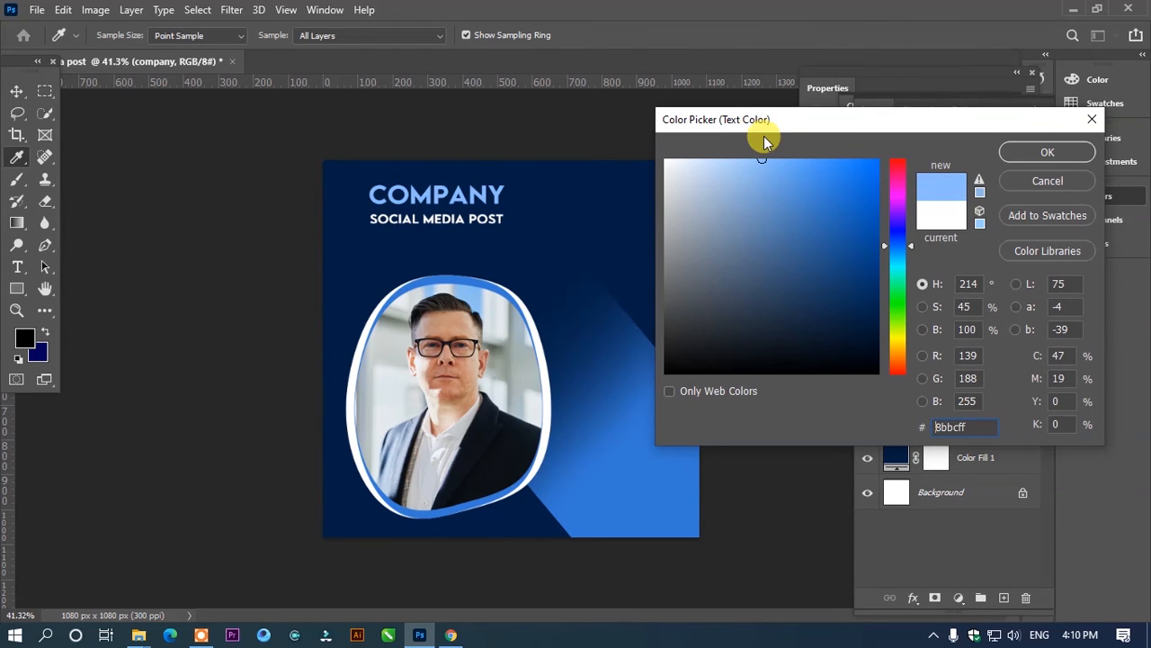
left_click(1023, 167)
left_click(16, 93)
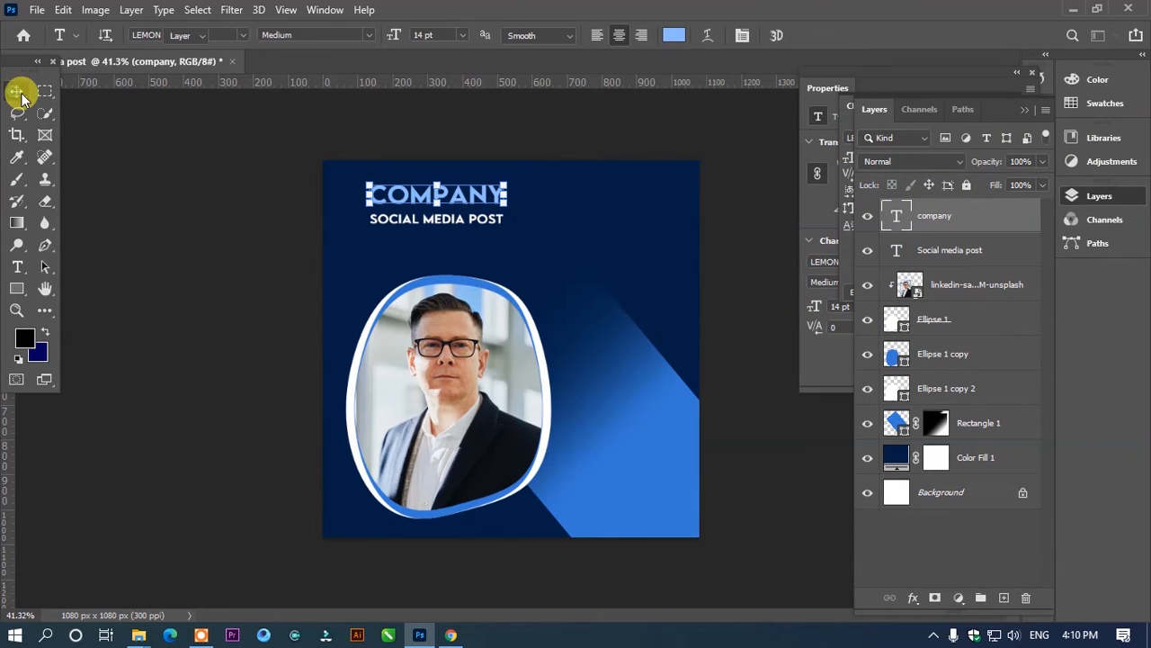
Draw a thin light blue rectangle, about 419 x 8 px, as an underline beneath the "Social media post" text.
left_click(17, 289)
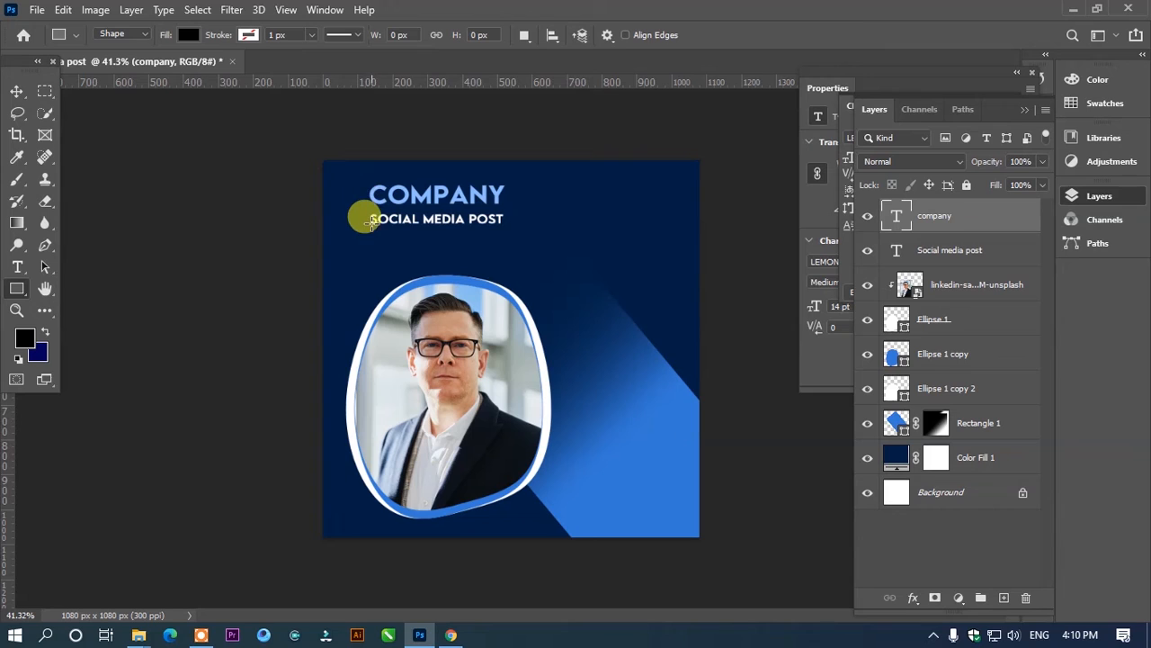
left_click_drag(370, 237, 505, 236)
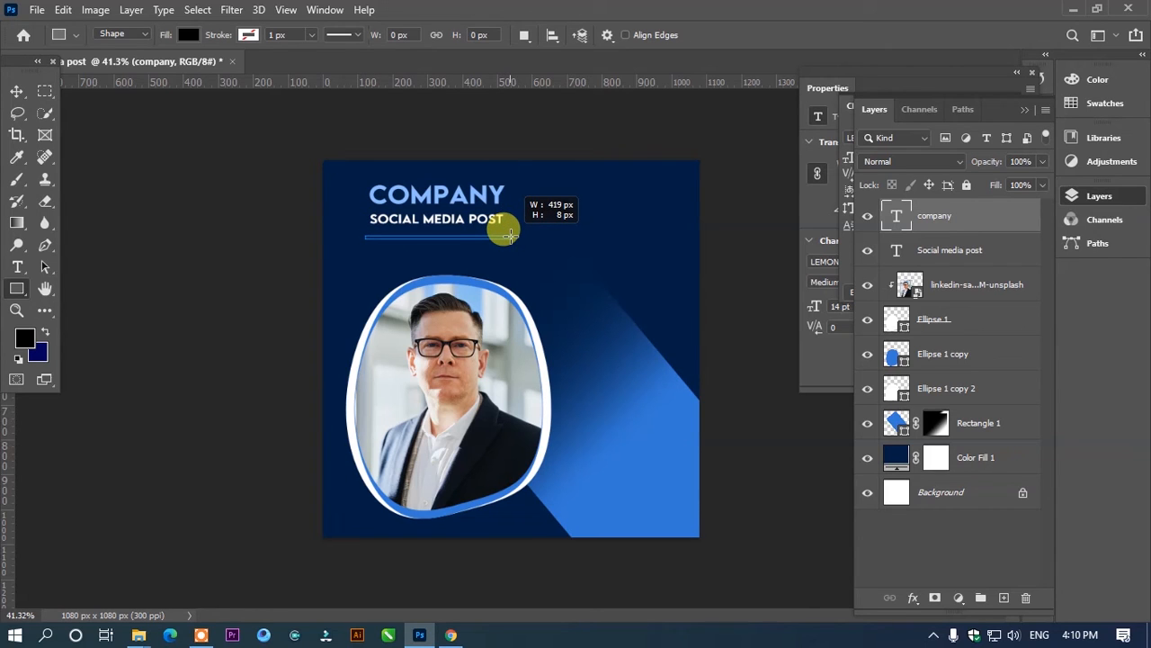
left_click_drag(509, 235, 510, 236)
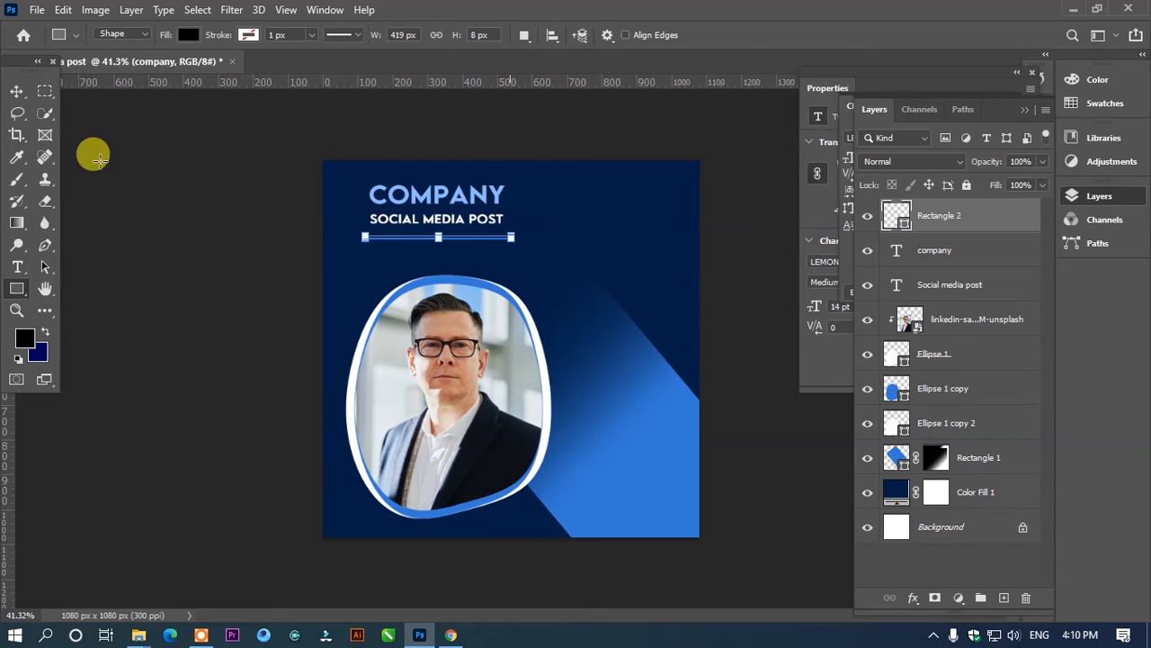
left_click(190, 35)
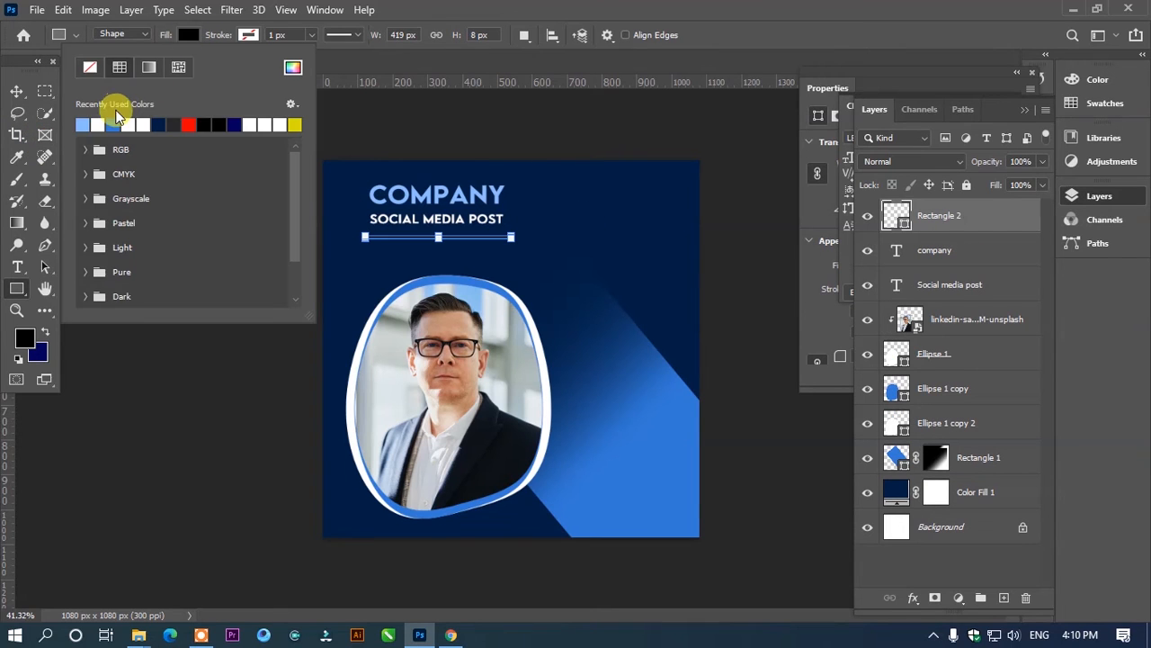
Move the light blue underline slightly up and right so its left end lines up with the heading text.
left_click(13, 91)
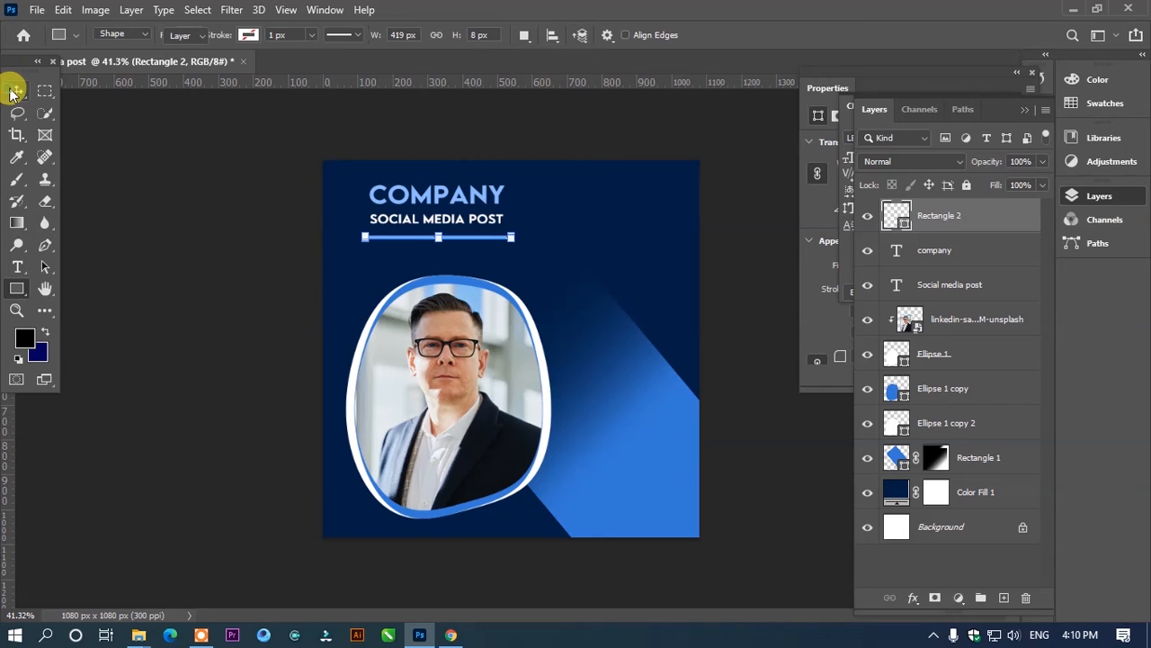
left_click(461, 238)
left_click_drag(460, 238, 466, 236)
left_click(258, 200)
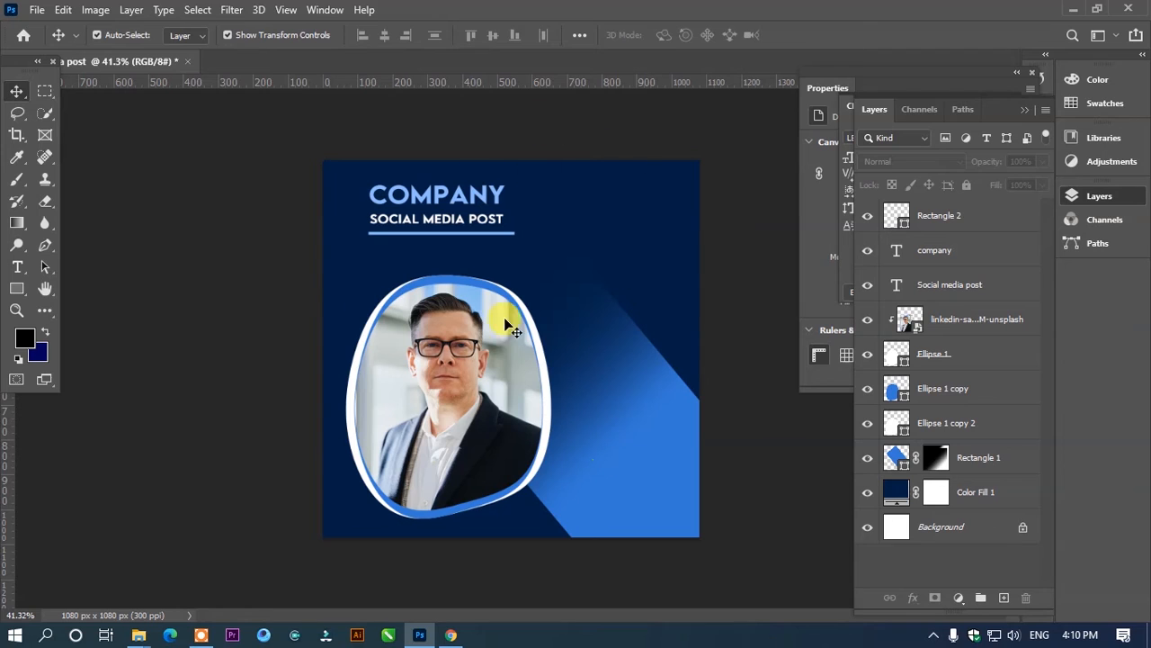
Add the text "logo" at 9 pt and place it in the canvas's upper-right corner, level with "company".
left_click(17, 267)
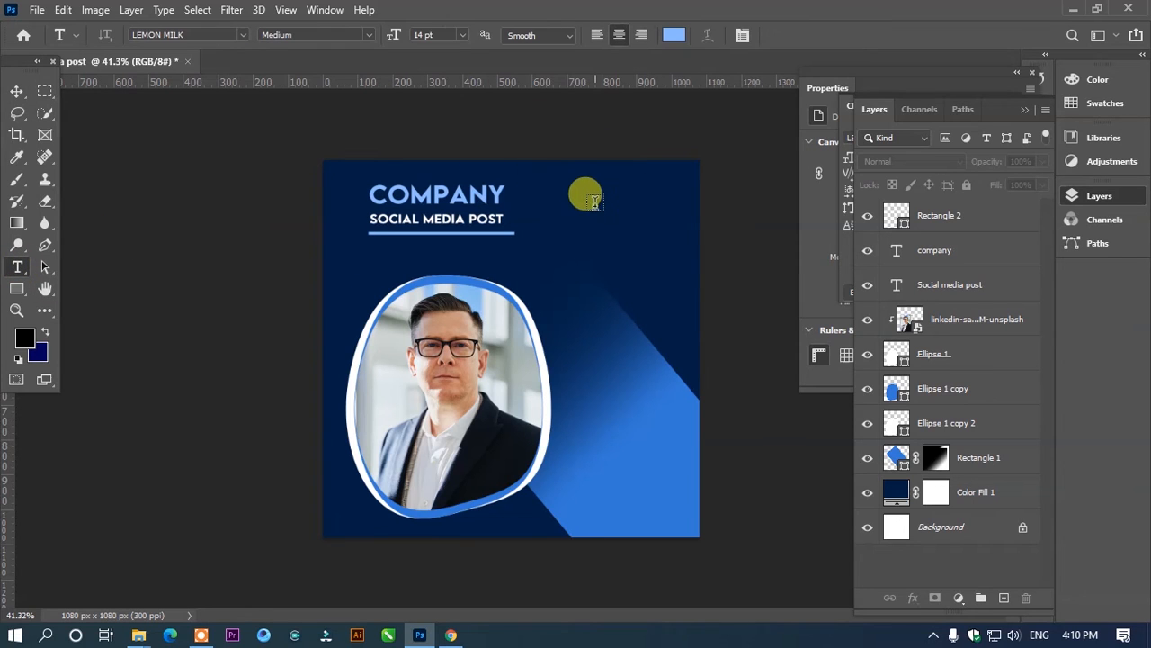
left_click(595, 200)
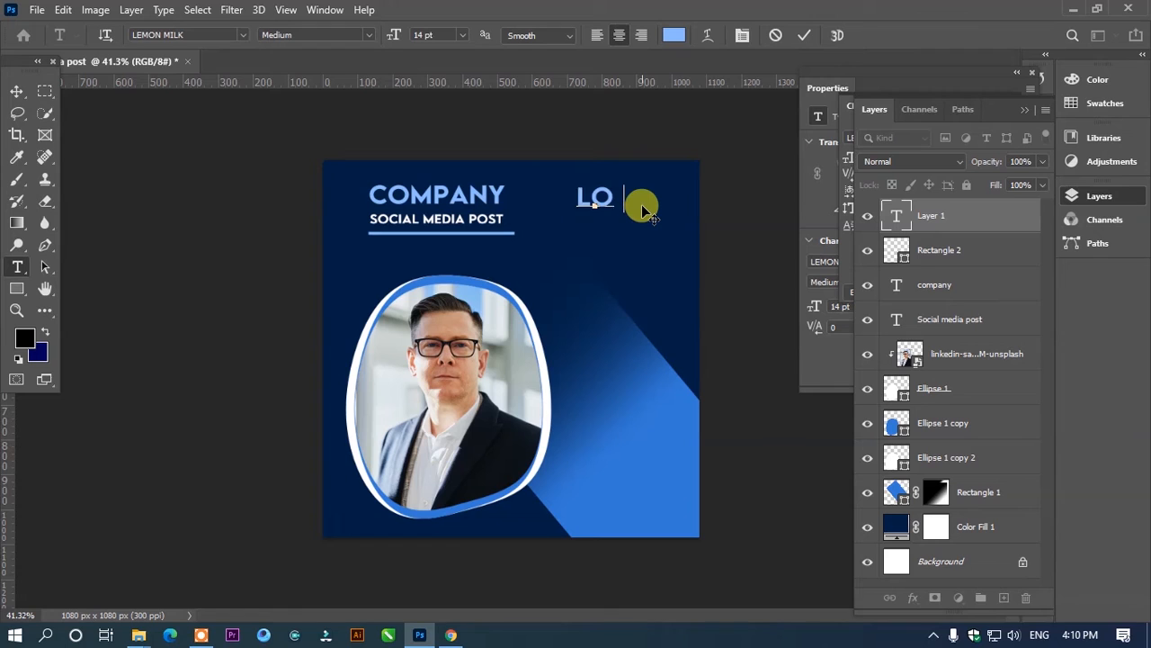
key("ctrl+a")
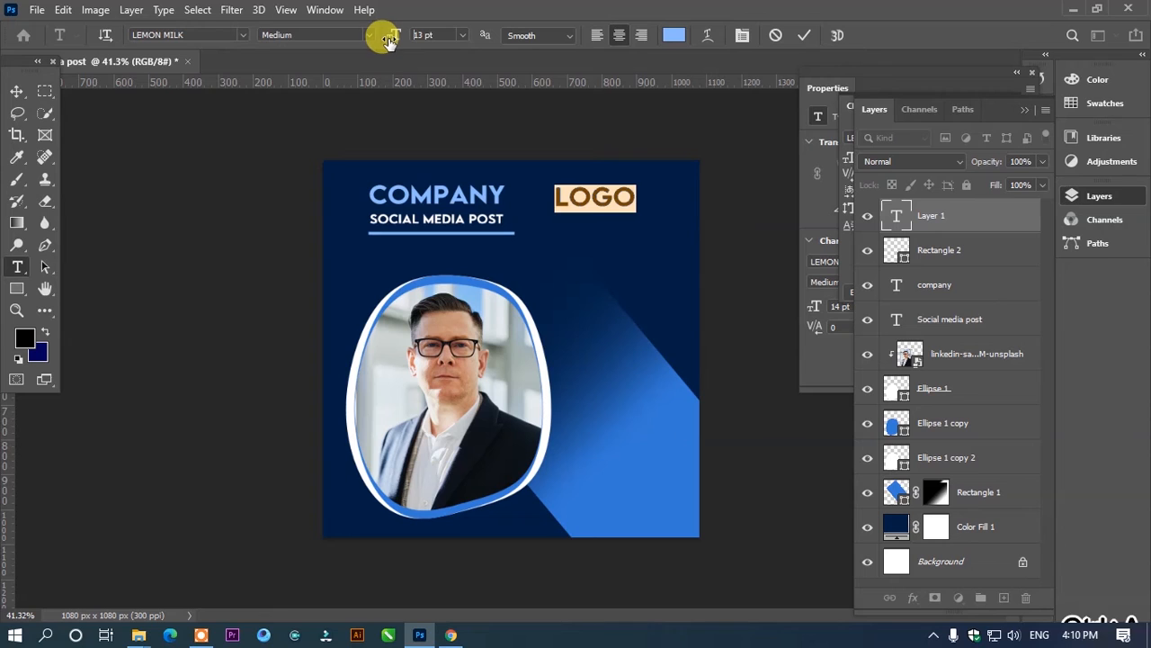
left_click_drag(386, 43, 391, 43)
left_click_drag(609, 241, 659, 241)
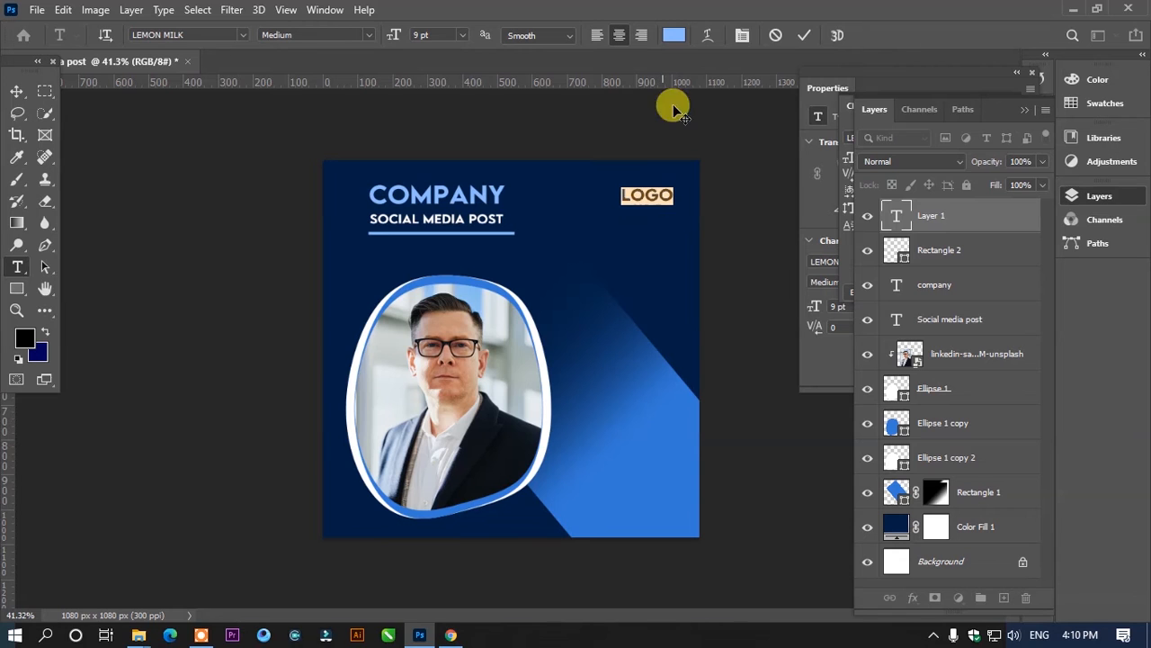
Color the "logo" text white (ffffff).
left_click(674, 35)
left_click_drag(726, 226, 696, 121)
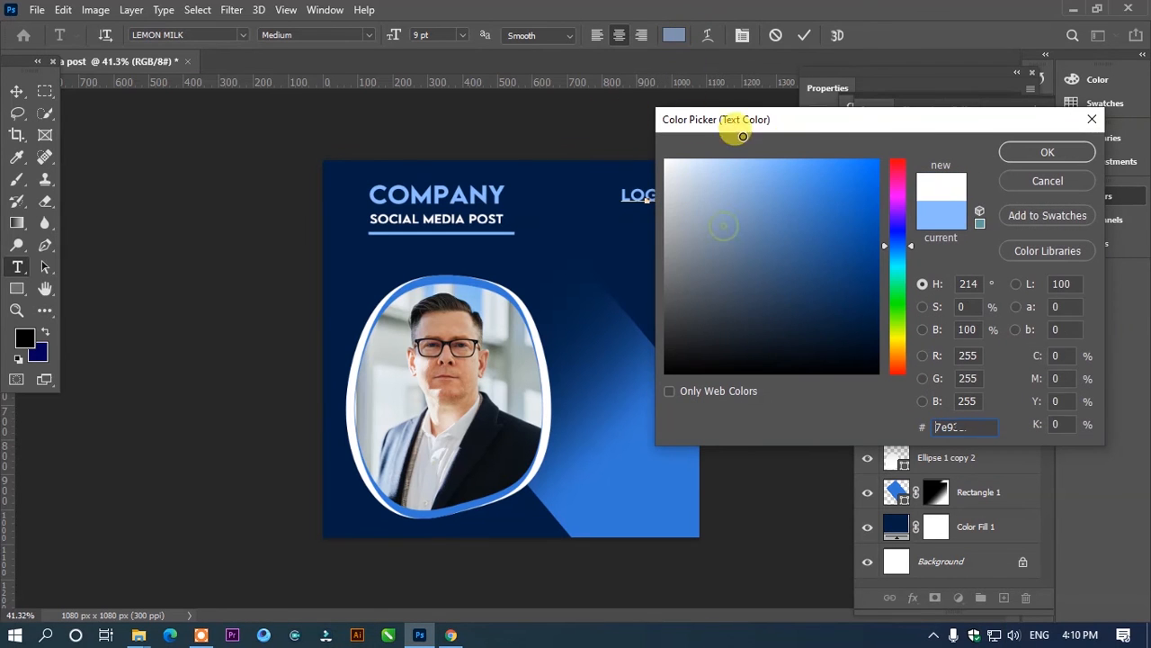
left_click(1018, 153)
left_click(27, 94)
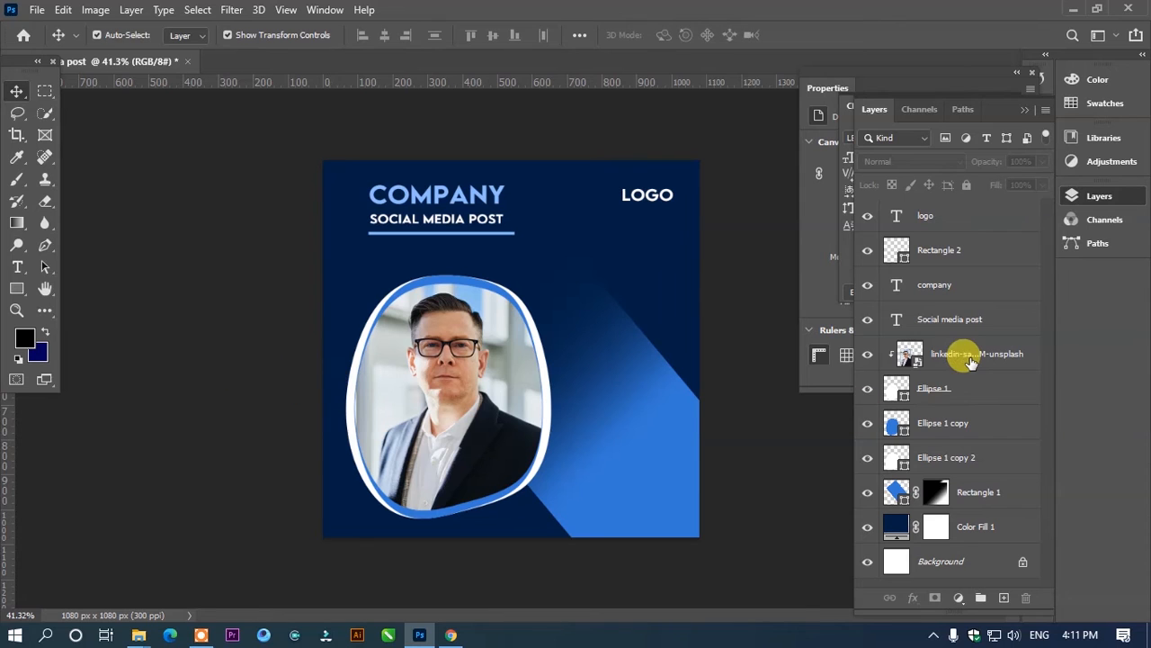
Select the portrait photo together with its three ellipse layers and nudge them left and down toward the canvas's lower-left corner.
left_click(964, 364)
left_click(949, 396, "shift")
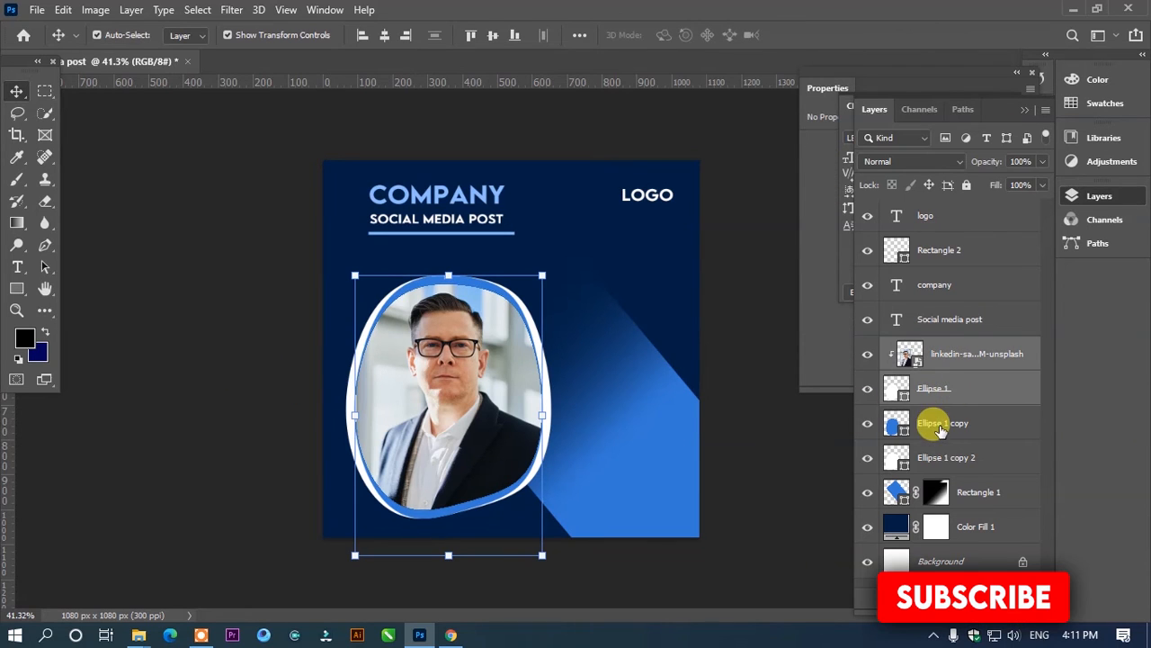
left_click(935, 423, "shift")
left_click(931, 457, "shift")
key("Left")
key("Left")
key("Left")
key("Left")
key("Left")
key("Left")
key("Left")
key("Left")
key("Left")
key("Left")
key("Left")
key("Left")
key("Left")
key("Left")
key("Left")
key("Left")
key("Left")
key("Left")
key("Left")
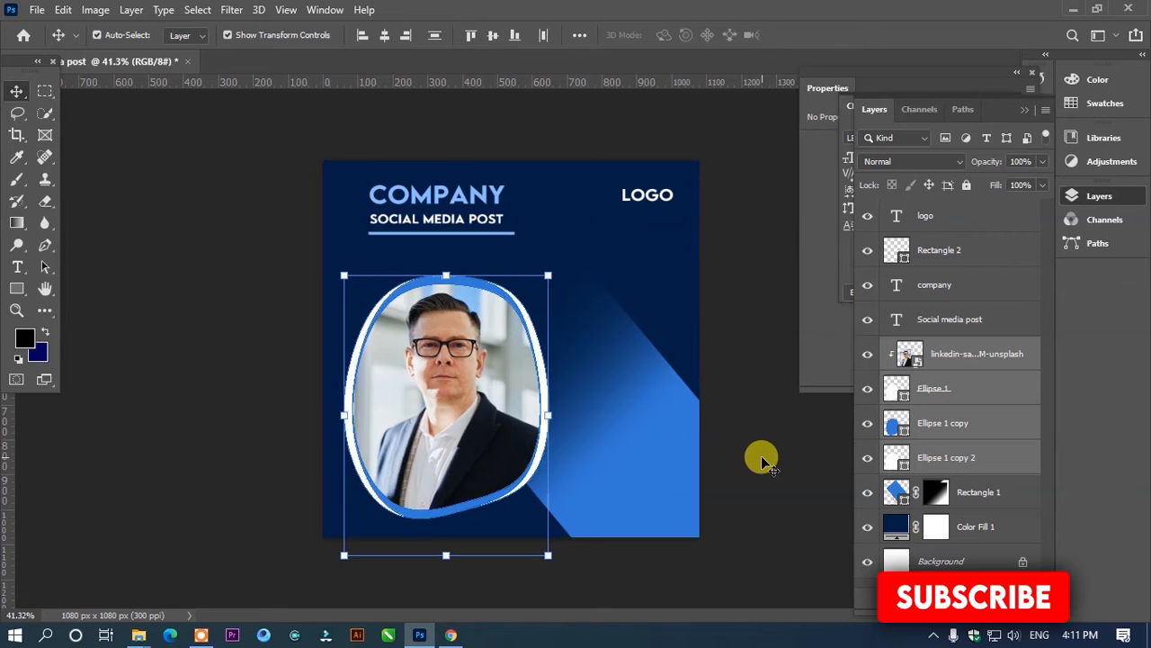
key("Left")
key("Left")
key("Left")
key("Left")
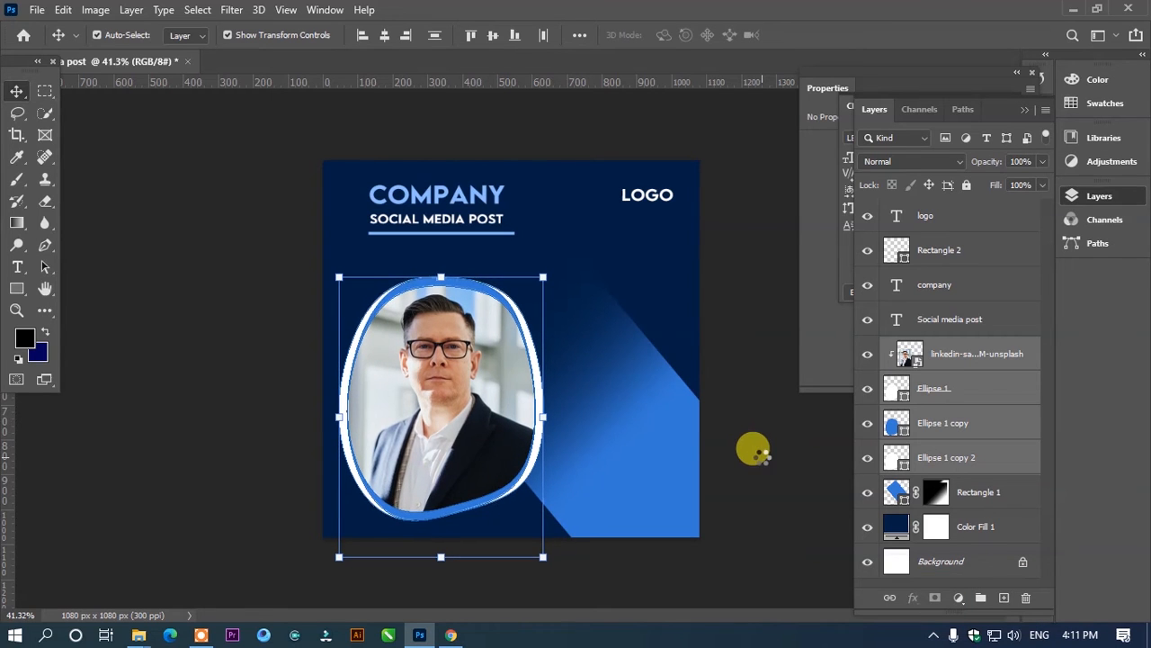
key("Down")
key("Down")
key("Down")
key("Up")
key("Up")
key("Up")
key("Up")
key("Up")
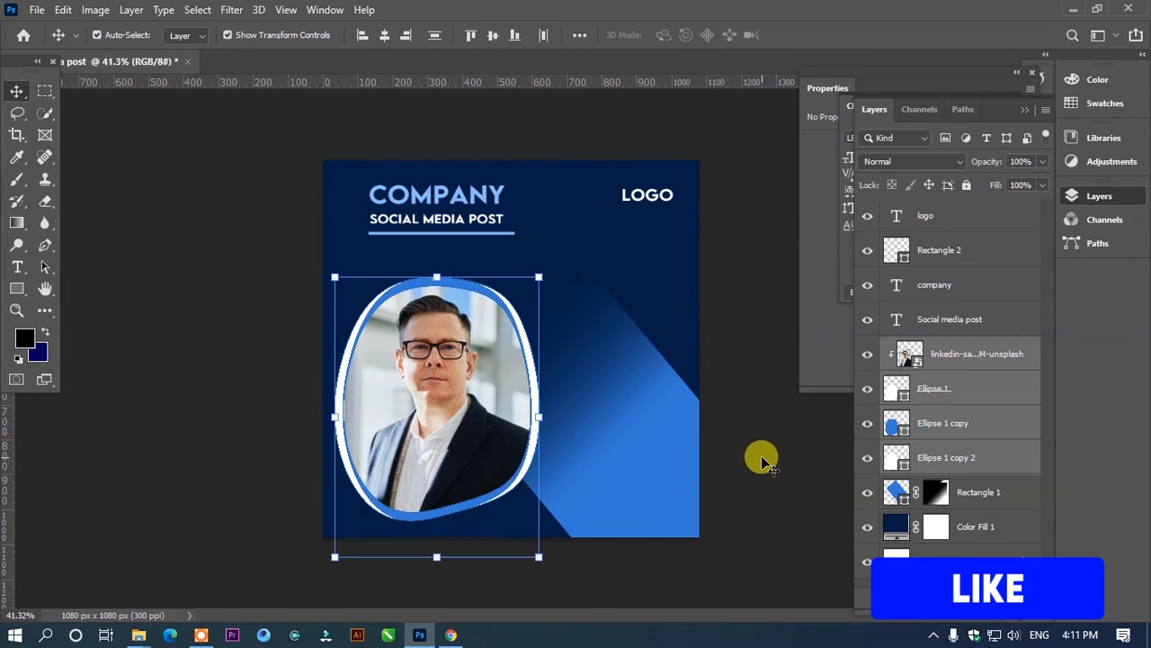
key("Down")
key("Down")
key("Down")
key("Down")
key("Down")
key("Down")
key("Down")
key("Down")
key("Down")
key("Down")
key("Down")
key("Down")
key("Down")
key("Down")
key("Down")
key("Down")
key("Down")
key("Down")
key("Down")
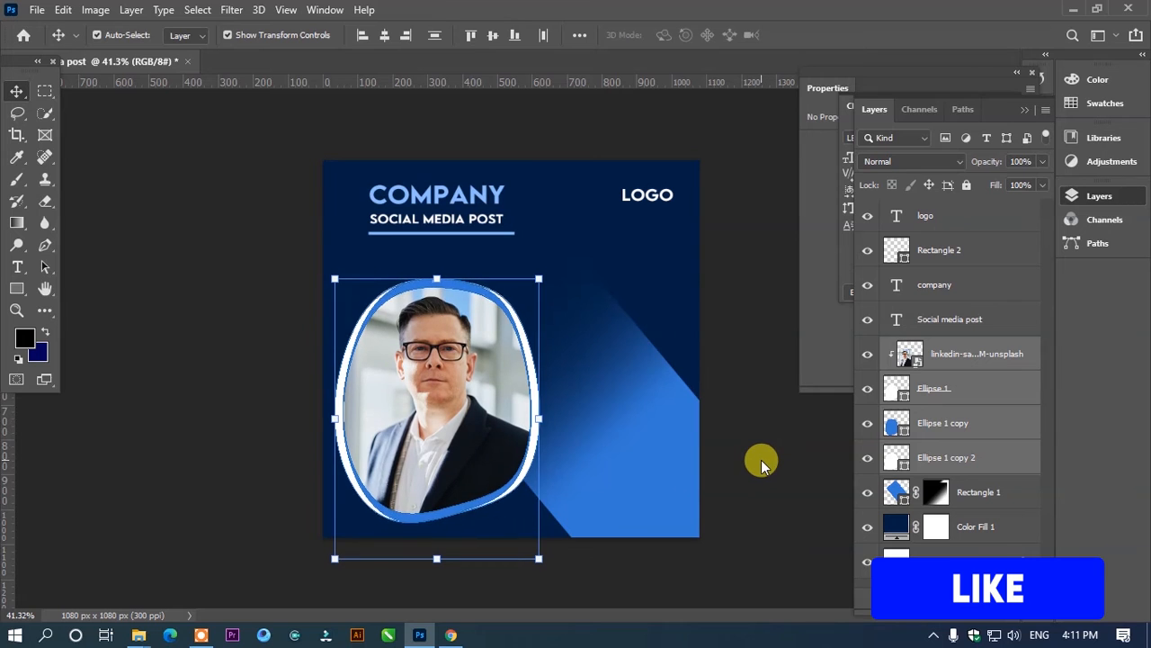
key("Left")
key("Left")
key("Left")
key("Down")
key("Down")
key("Down")
key("Down")
left_click(216, 319)
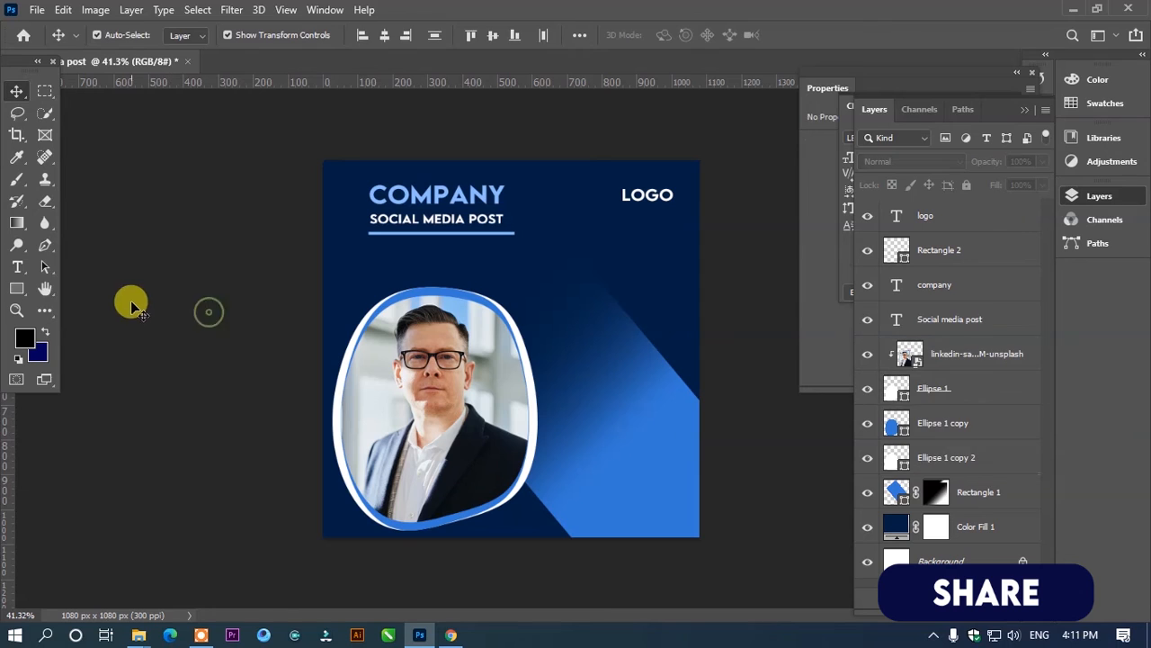
Add the text "lorem epsum" beneath the light blue underline, in the Regular style at 5 pt.
left_click(17, 266)
left_click(382, 248)
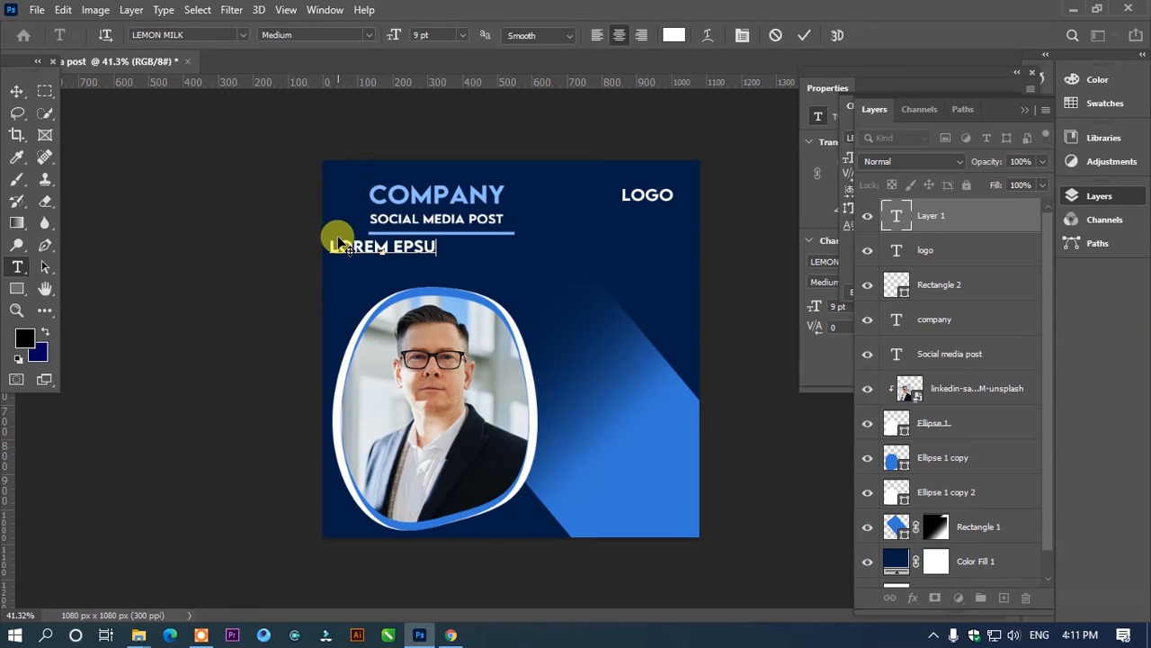
triple_click(349, 248)
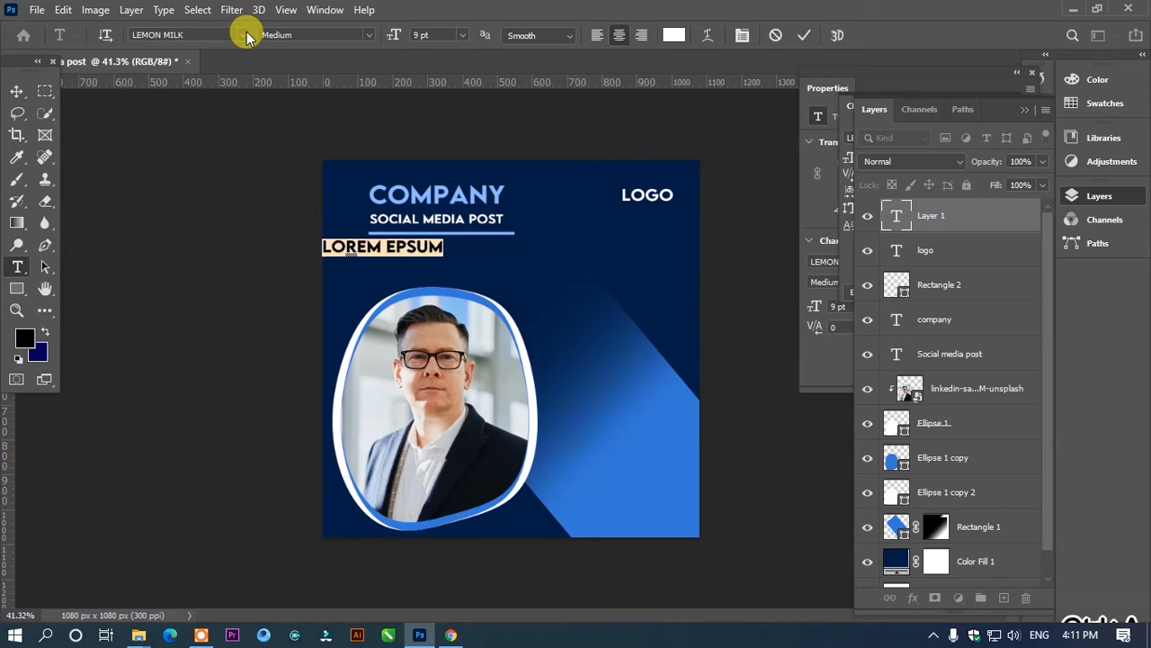
left_click(367, 36)
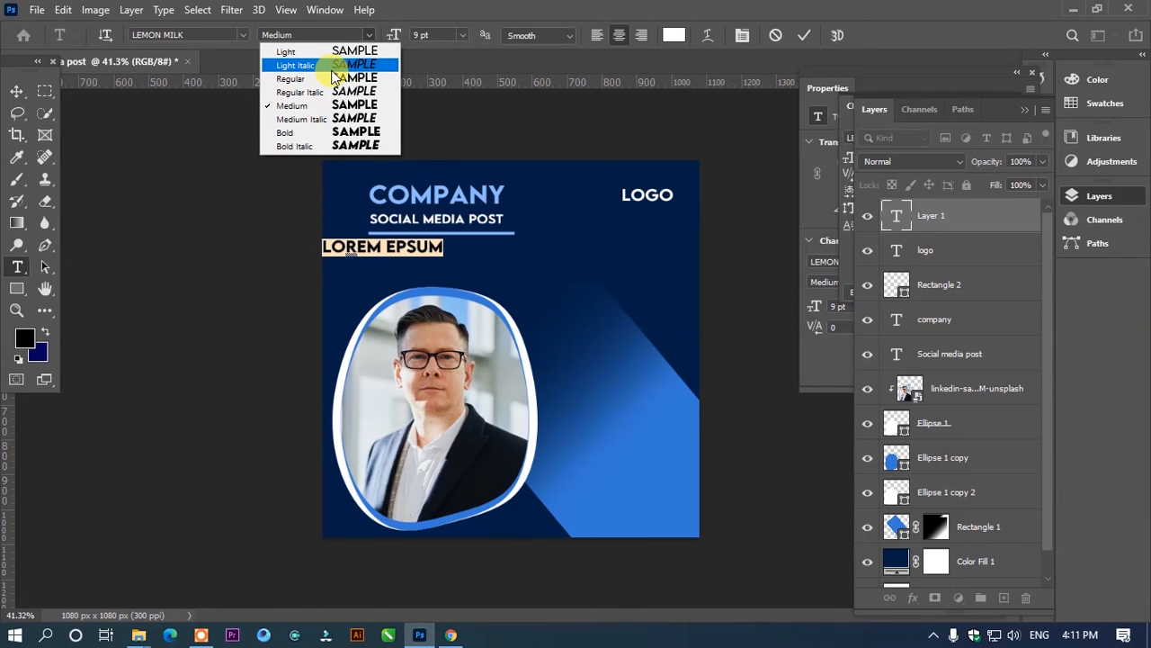
left_click(335, 80)
left_click(421, 35)
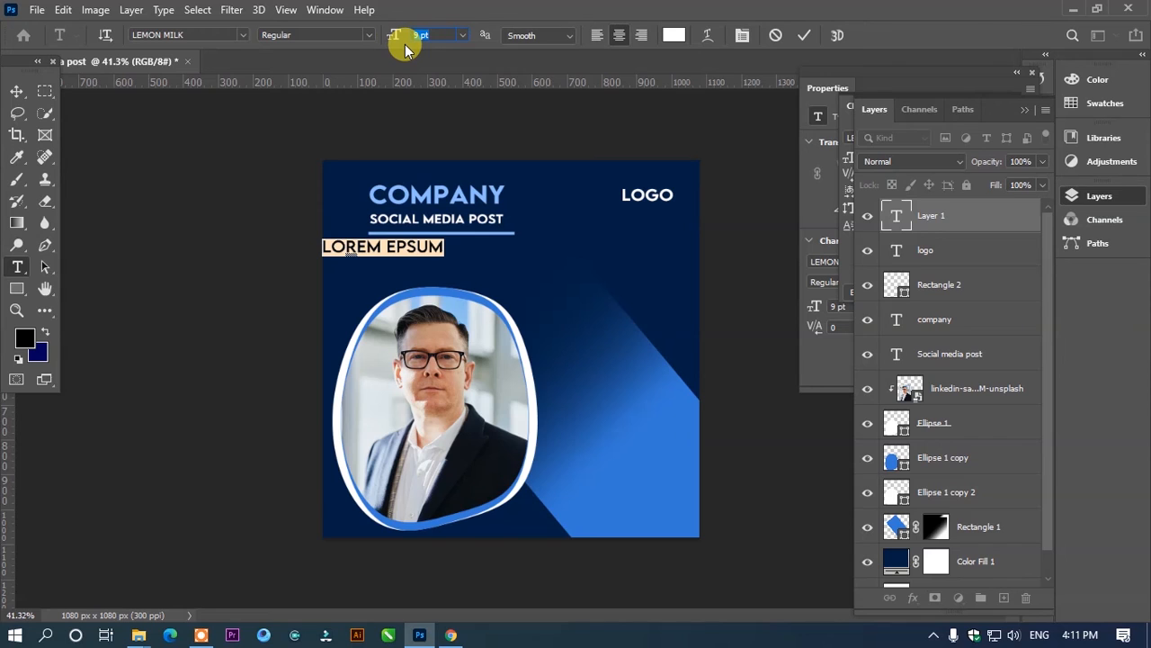
key("Return")
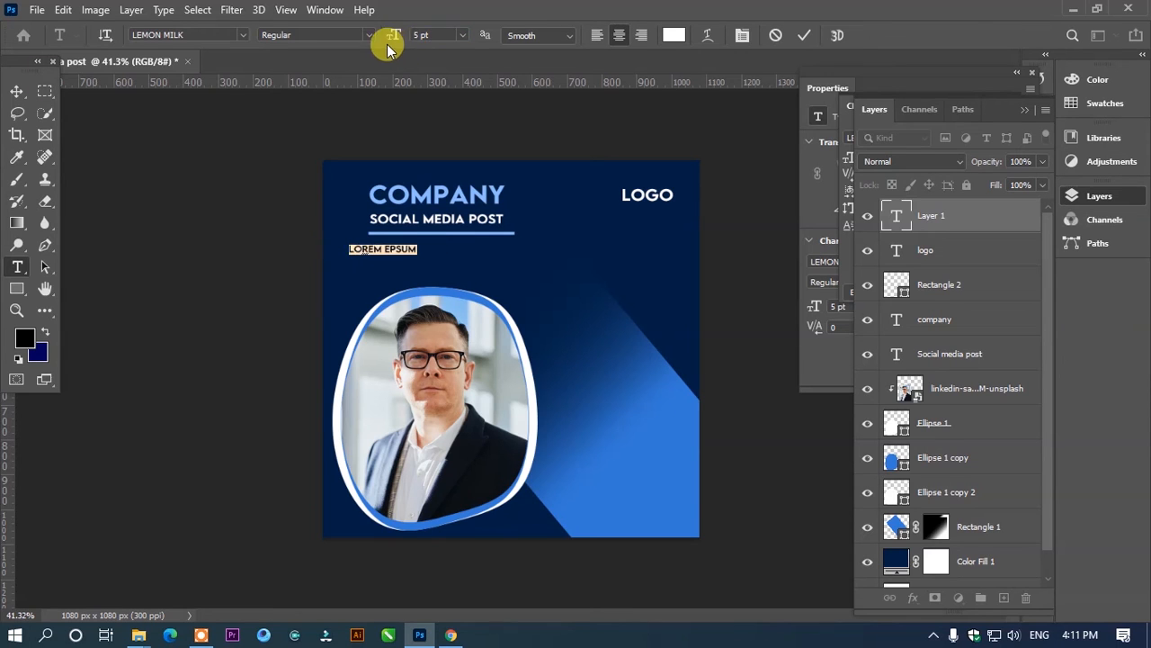
Align "lorem epsum" with the underline's left end and place a duplicate directly below it, left-aligned with the original.
left_click(17, 92)
left_click_drag(380, 243, 419, 269)
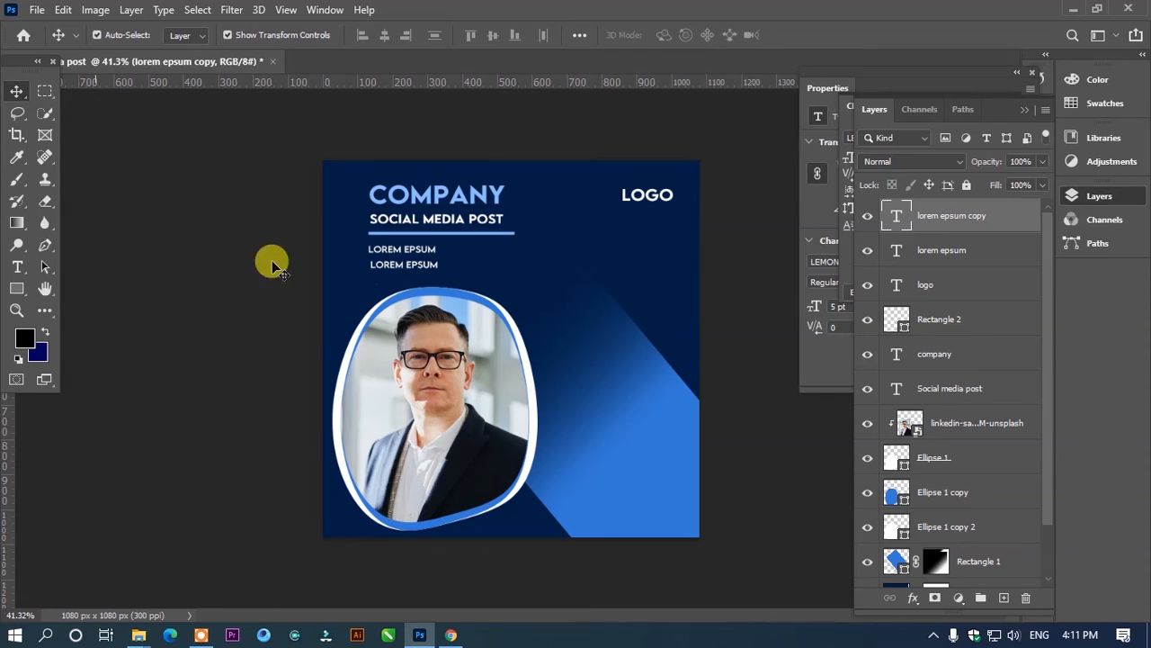
left_click(78, 249)
double_click(412, 270)
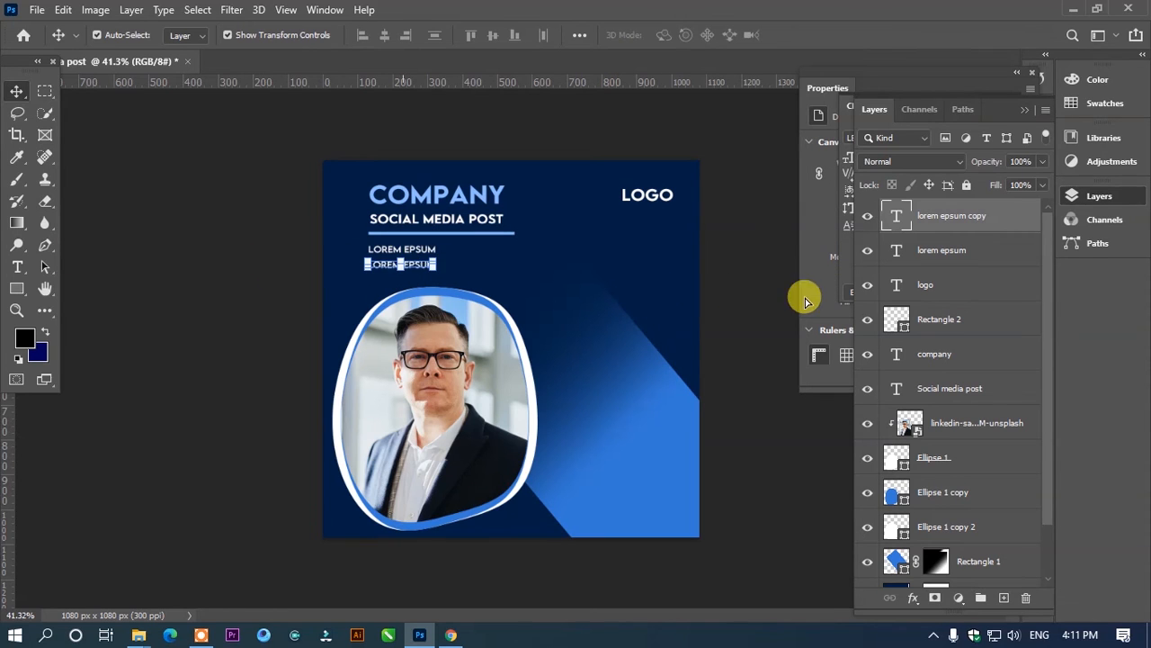
left_click(752, 270)
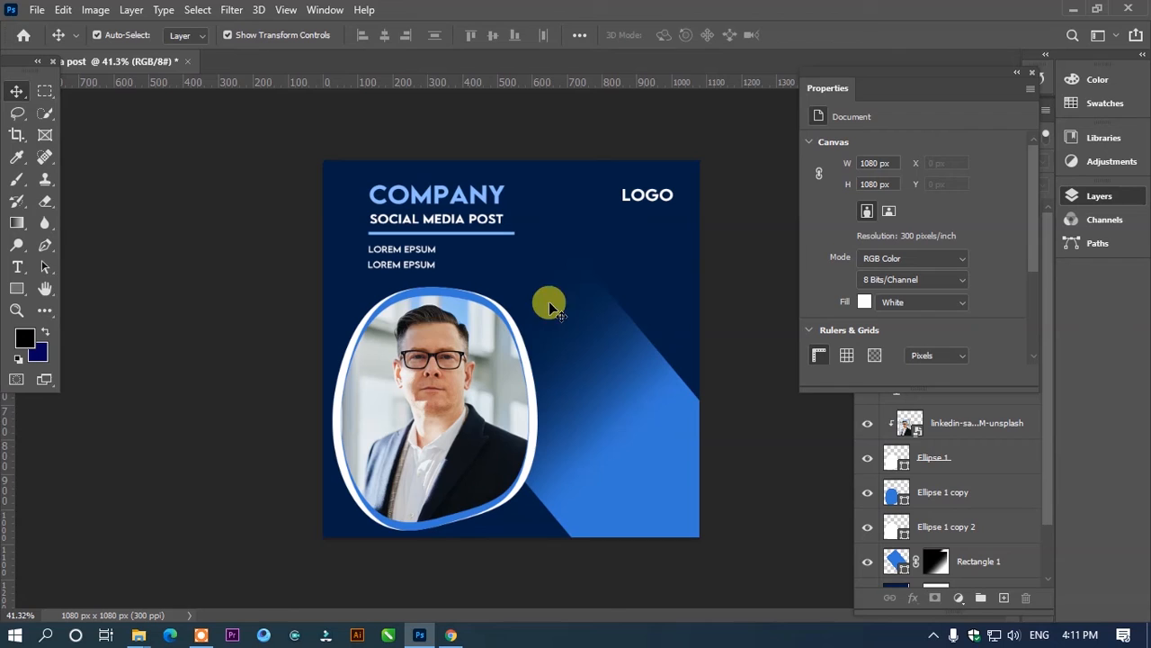
Draw a near-square rectangle of about 139 x 137 px to the right of the portrait and fill it white.
left_click(16, 288)
left_click_drag(595, 332, 644, 379)
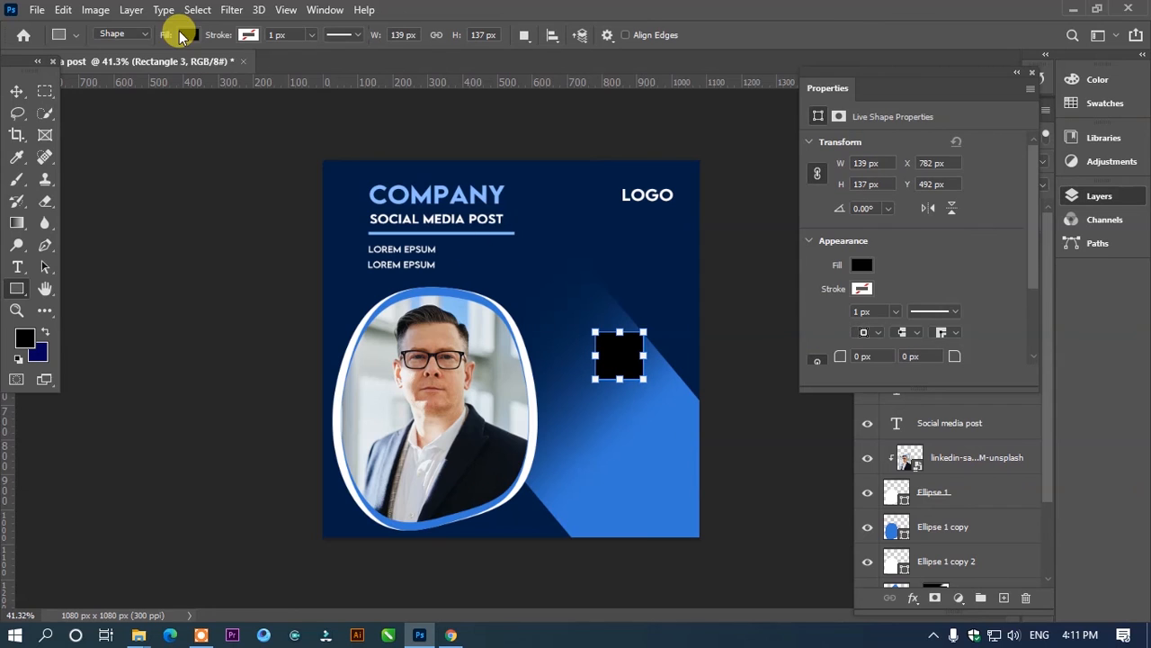
left_click(190, 36)
left_click(82, 124)
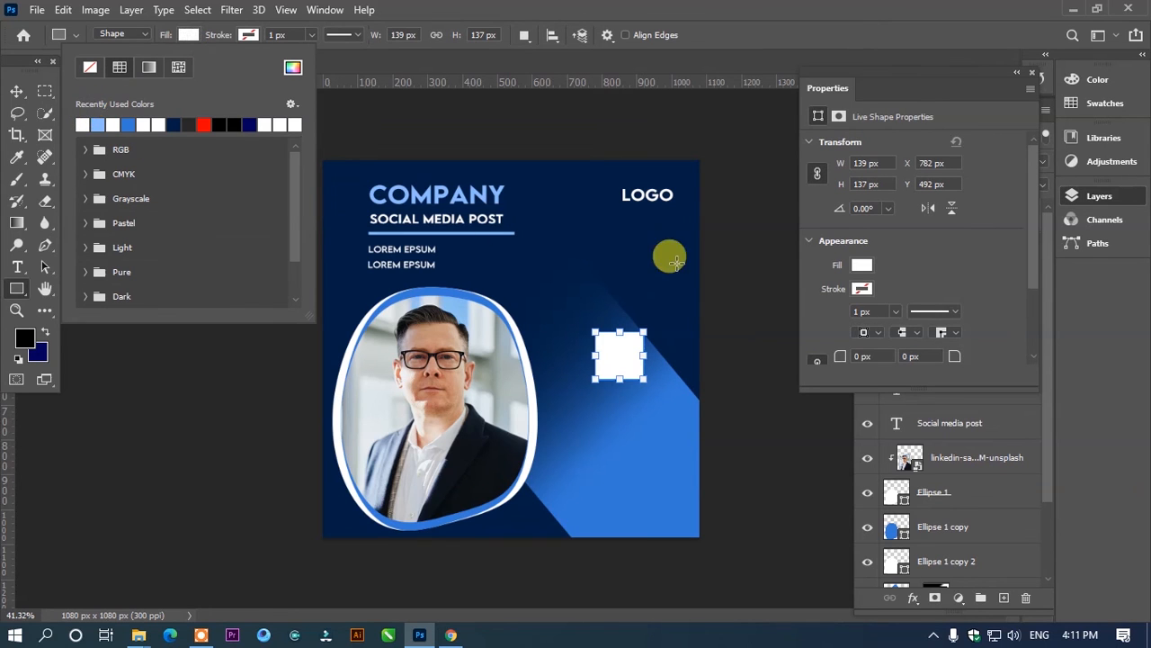
left_click(248, 34)
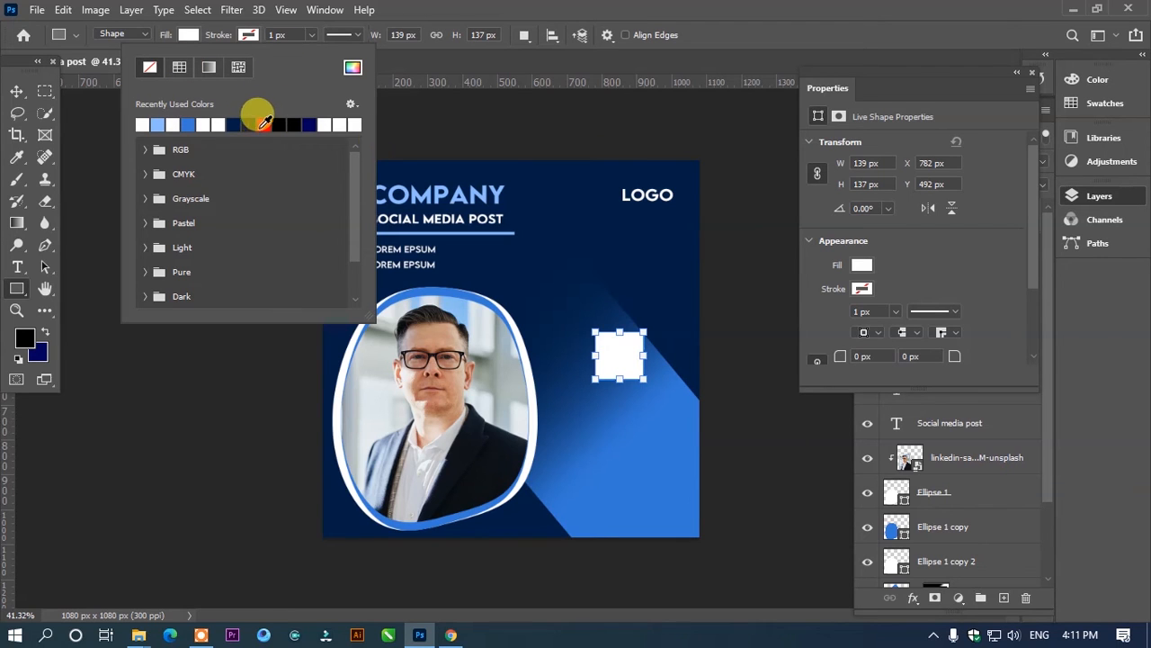
left_click(636, 236)
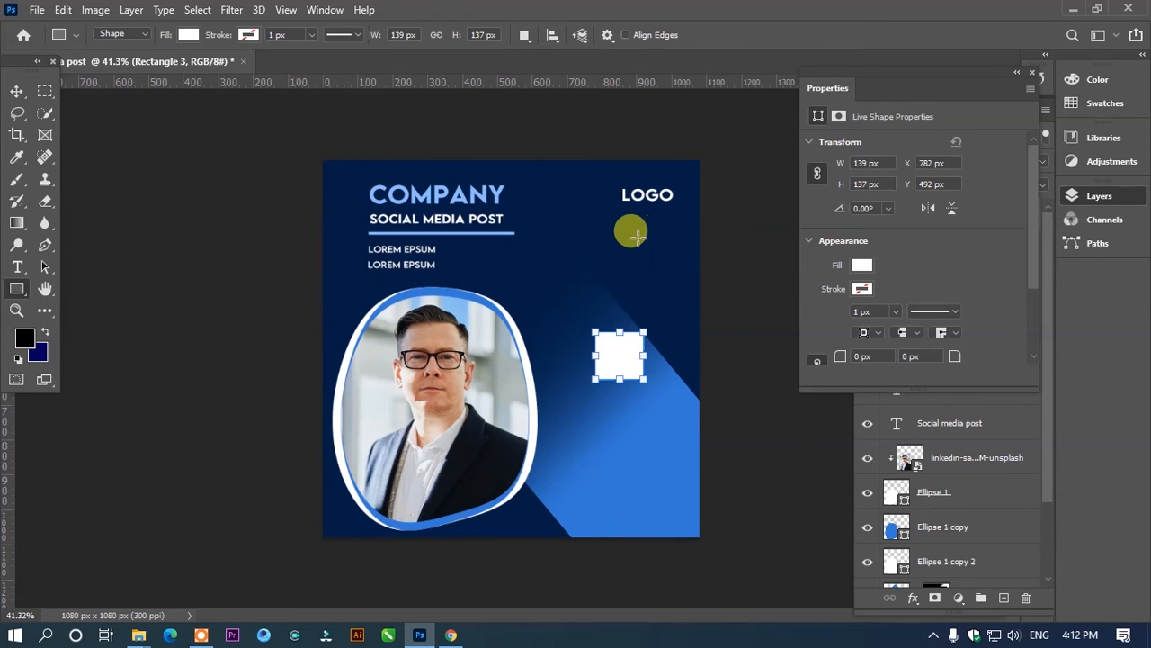
left_click(636, 236)
left_click(619, 241)
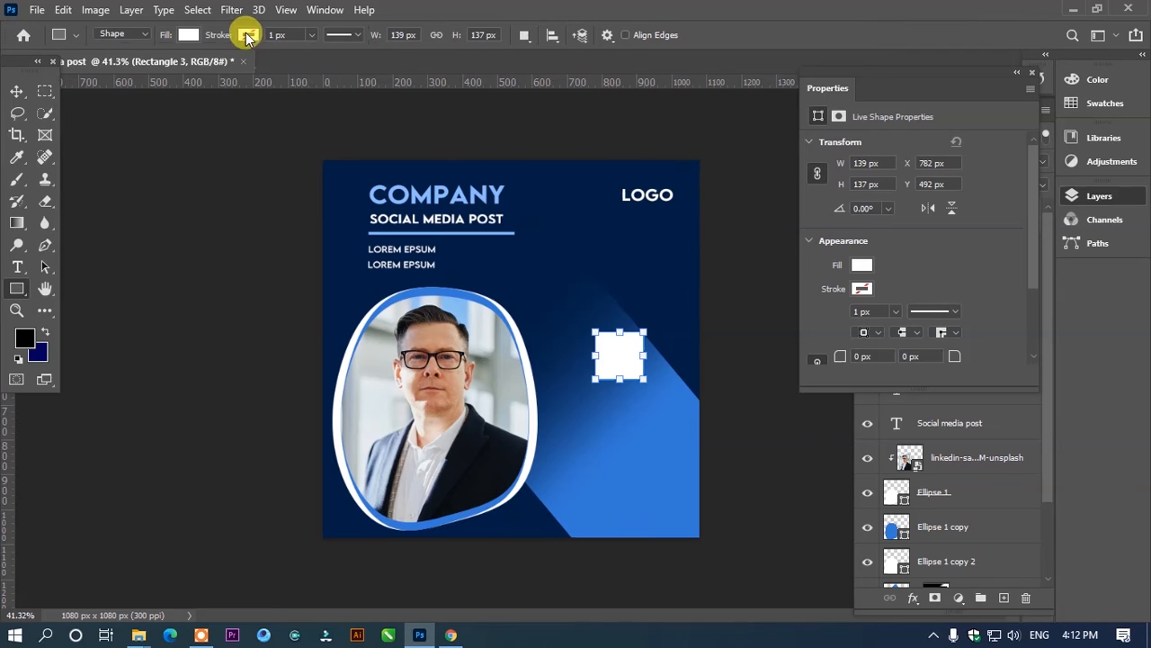
Give the white square a dark navy stroke 6 px wide.
left_click(248, 36)
left_click(238, 125)
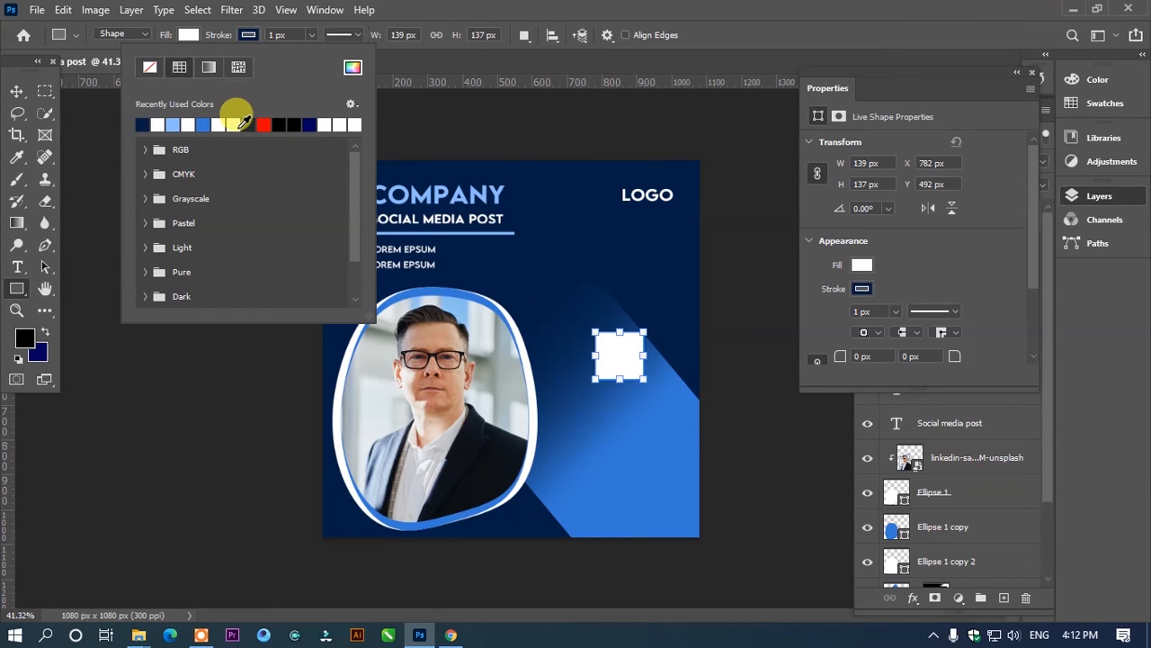
left_click(13, 92)
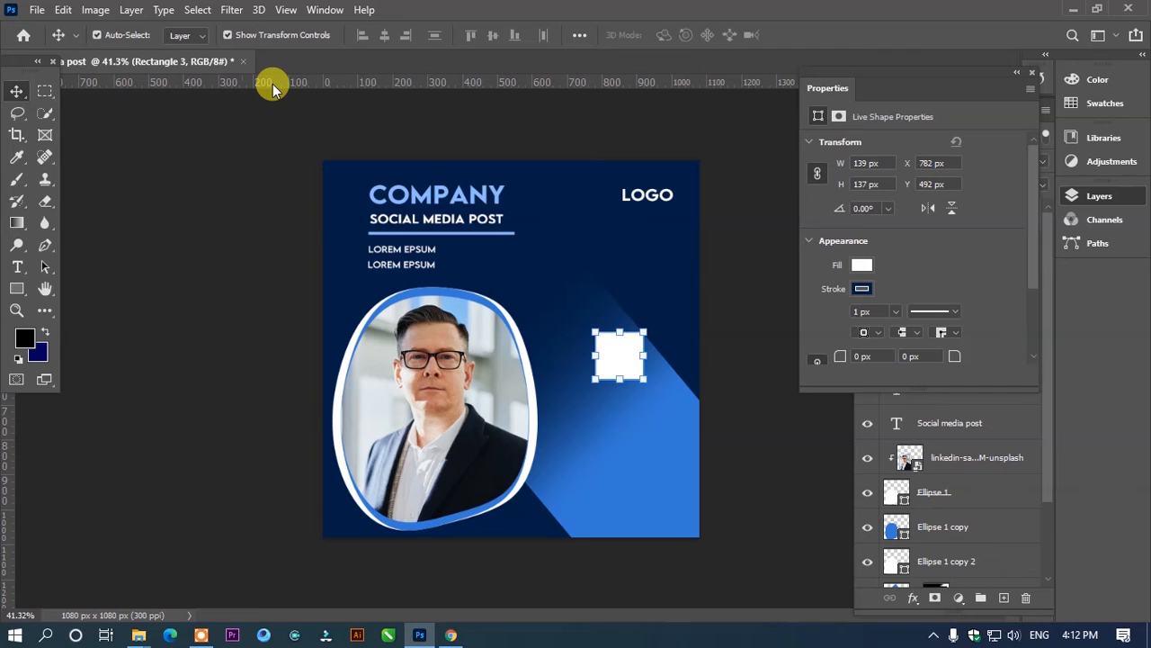
key("u")
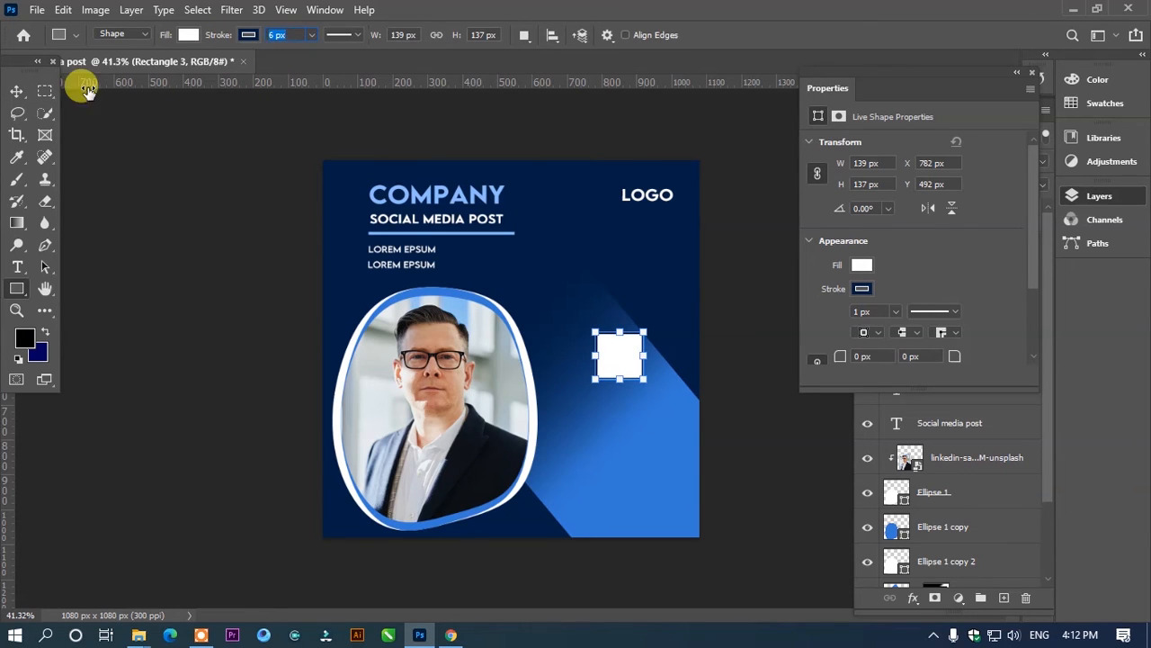
left_click(16, 92)
left_click(730, 338)
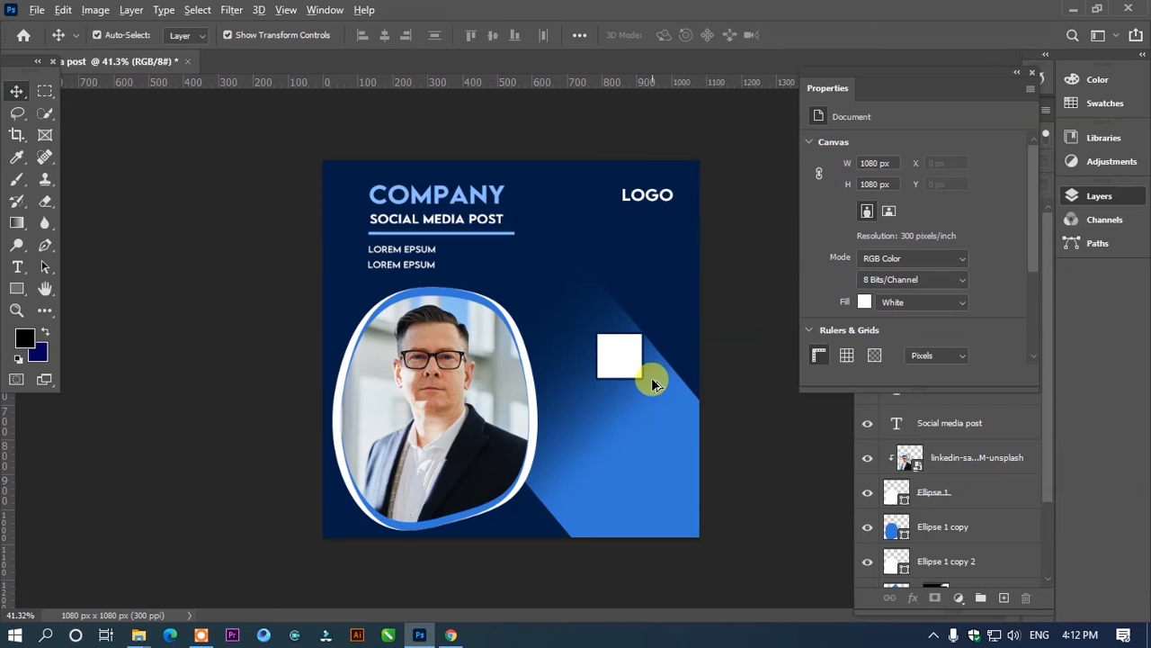
Add the text "time" inside the white square in dark navy #021e44 at 5 pt and centre it horizontally.
scroll(650, 377, "up", 5)
left_click_drag(752, 381, 609, 355)
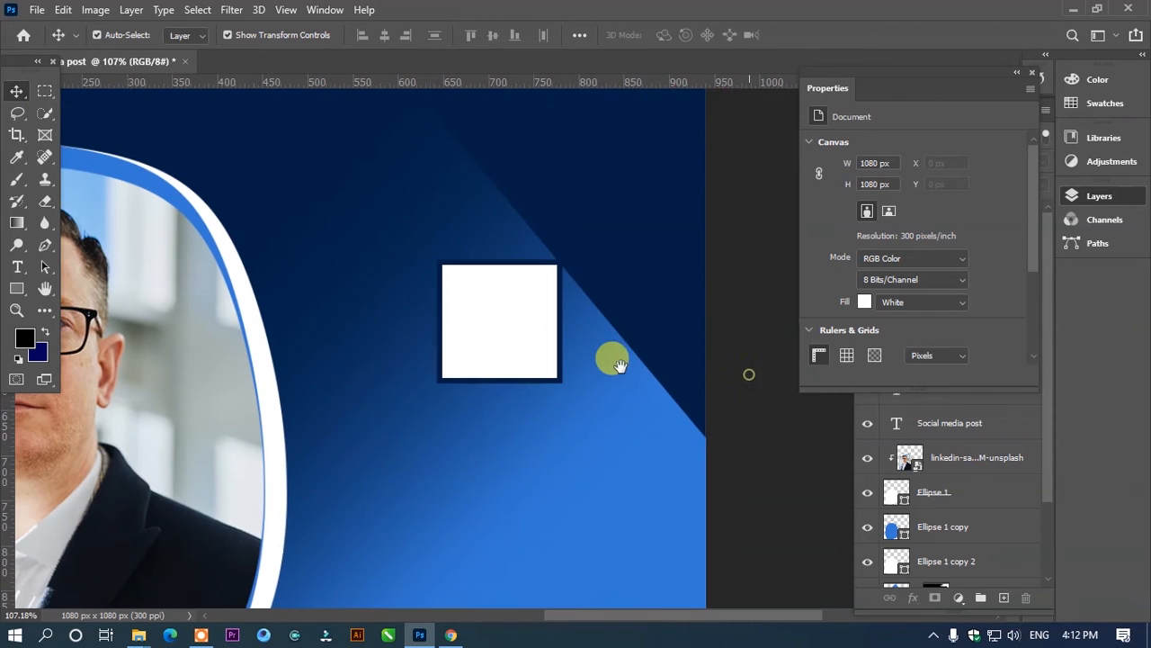
key("t")
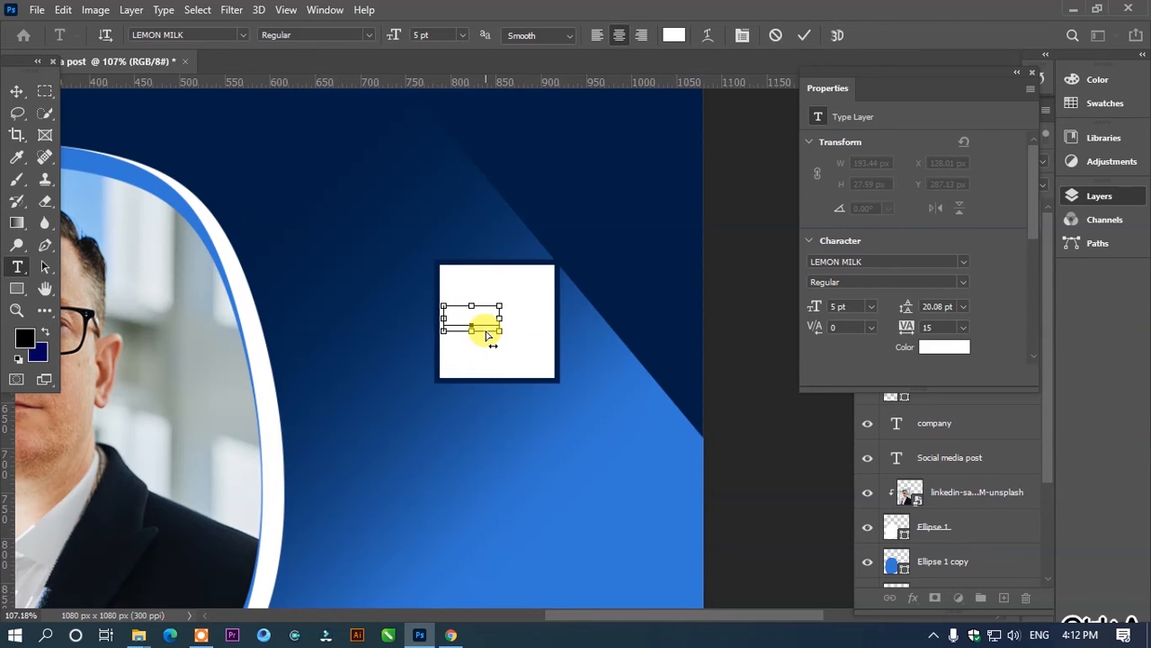
key("ctrl+a")
left_click(674, 36)
left_click(743, 257)
left_click_drag(611, 136, 1016, 490)
left_click(572, 183)
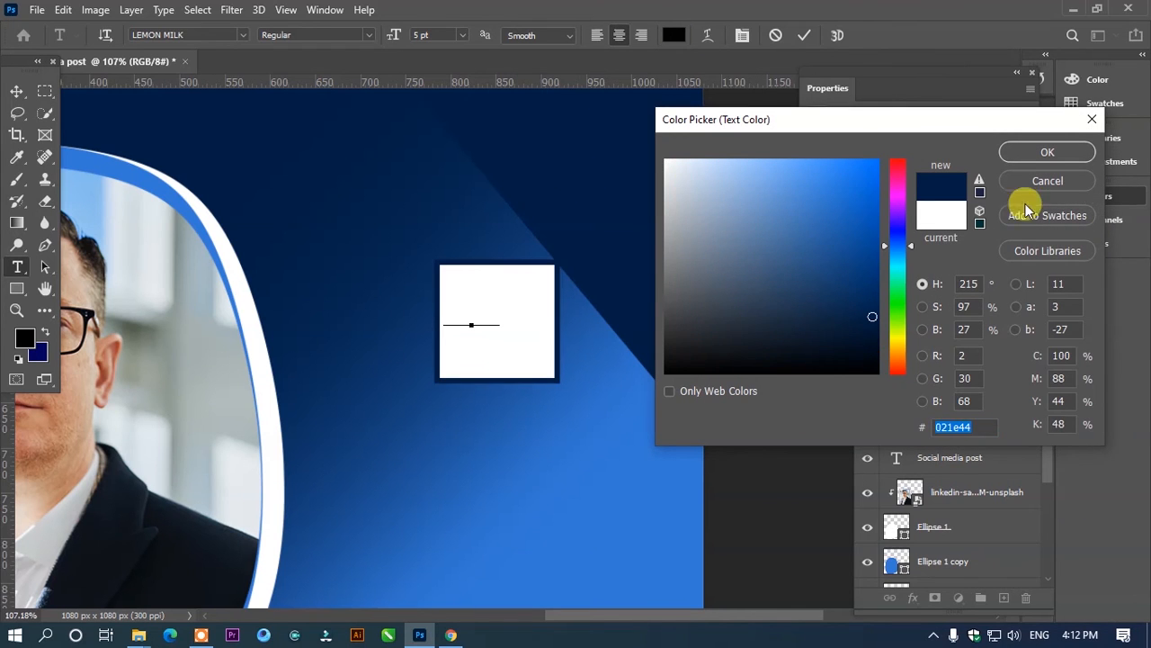
left_click(1047, 152)
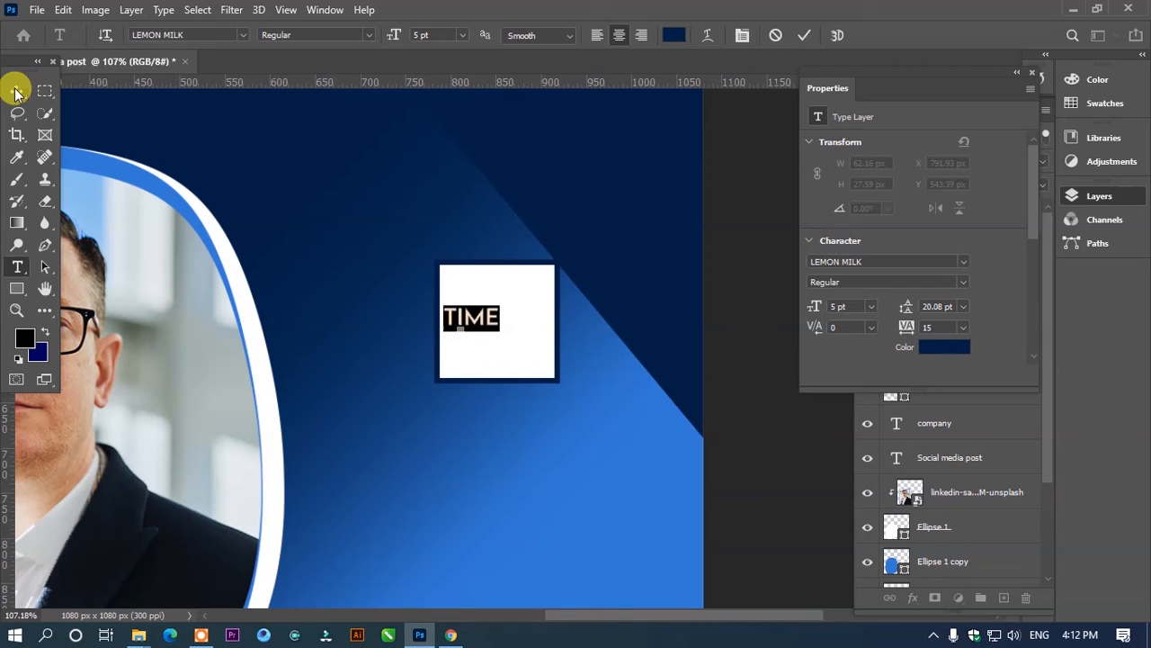
left_click(16, 90)
left_click_drag(481, 315, 502, 317)
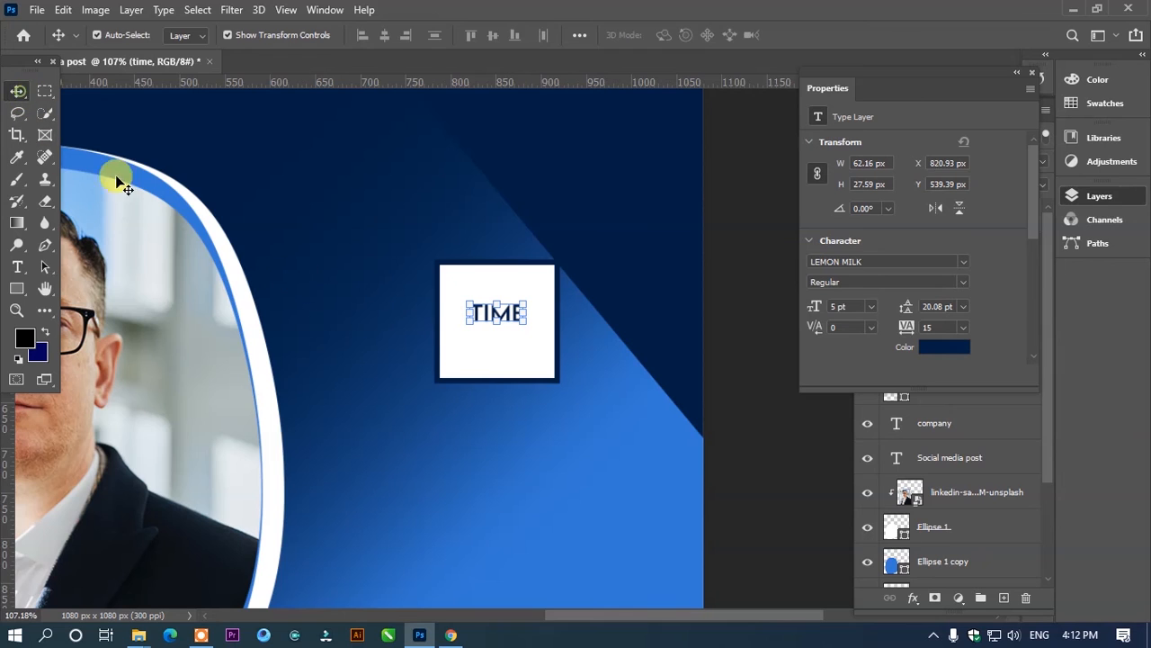
Shrink the white square to a box of about 111 x 45 px that closely frames the TIME text.
left_click(493, 288)
left_click_drag(495, 263, 497, 291)
left_click_drag(497, 382, 511, 332)
left_click_drag(434, 312, 449, 312)
left_click_drag(552, 313, 549, 312)
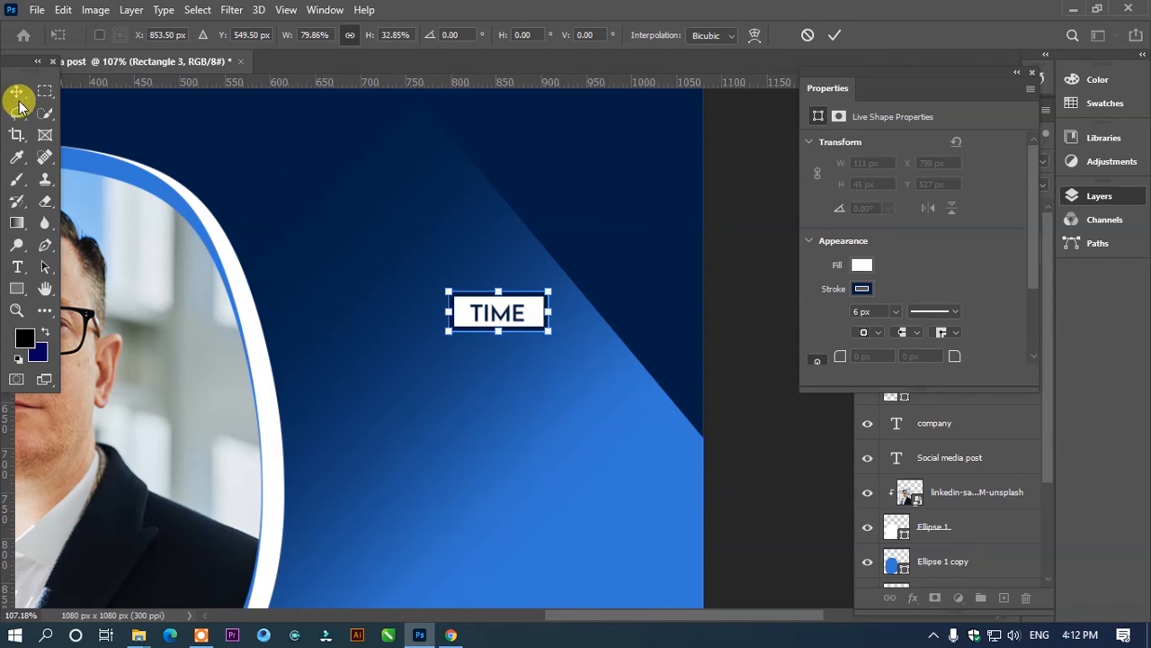
key("Return")
left_click(648, 321)
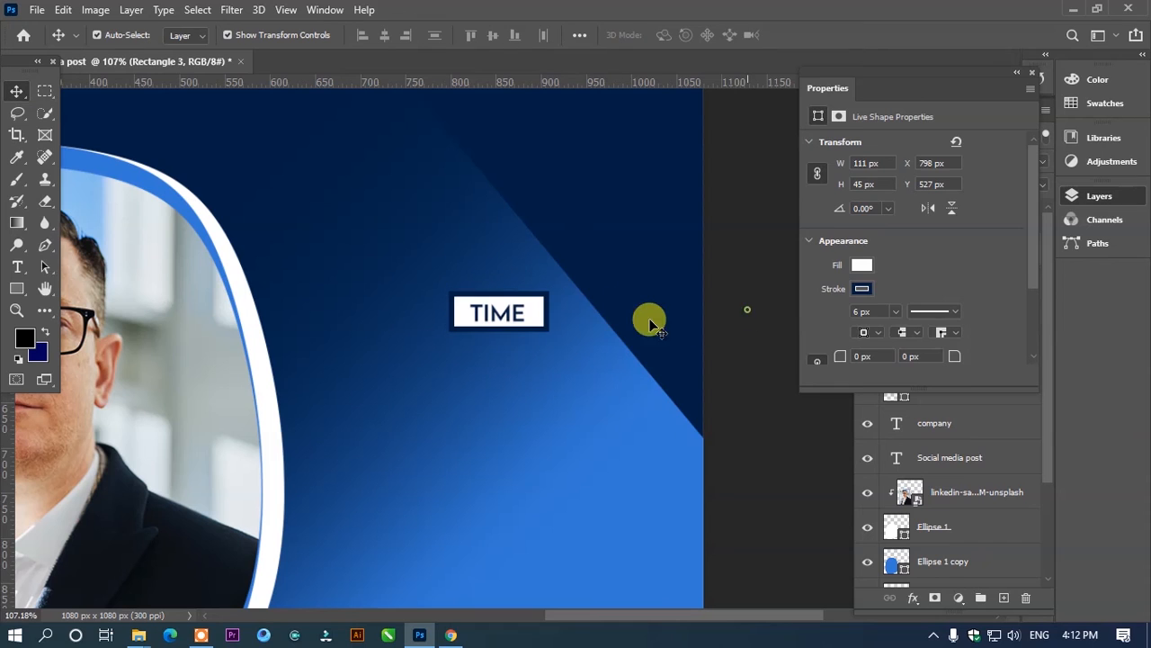
left_click(502, 317)
key("ctrl+t")
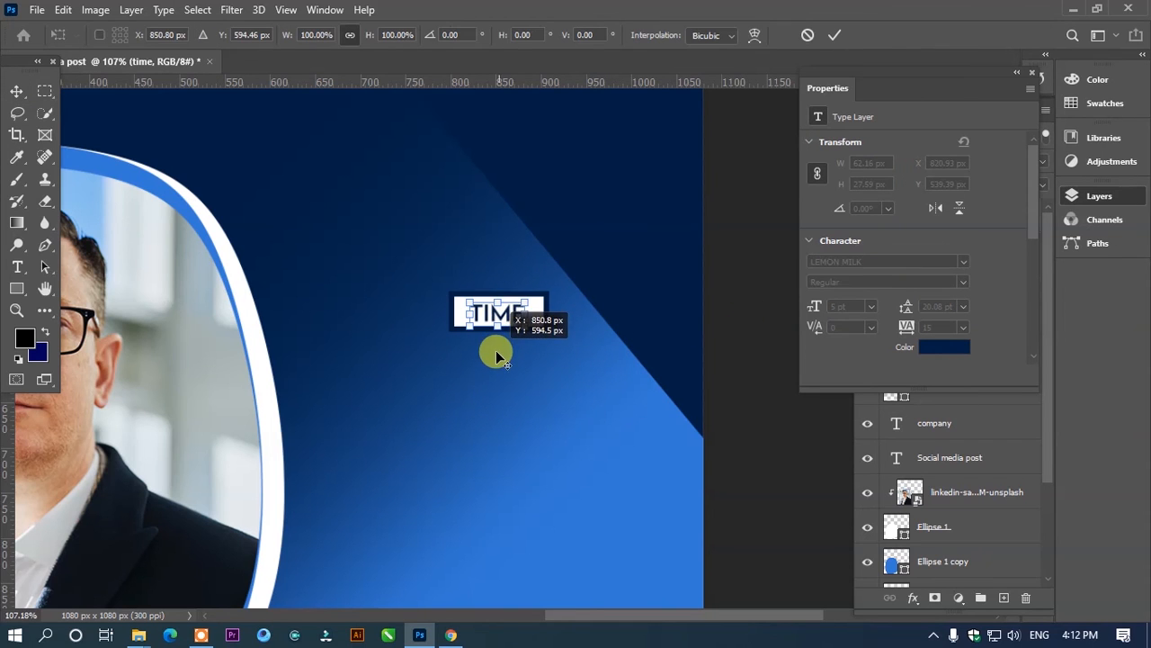
scroll(506, 347, "up", 4)
left_click_drag(508, 300, 509, 302)
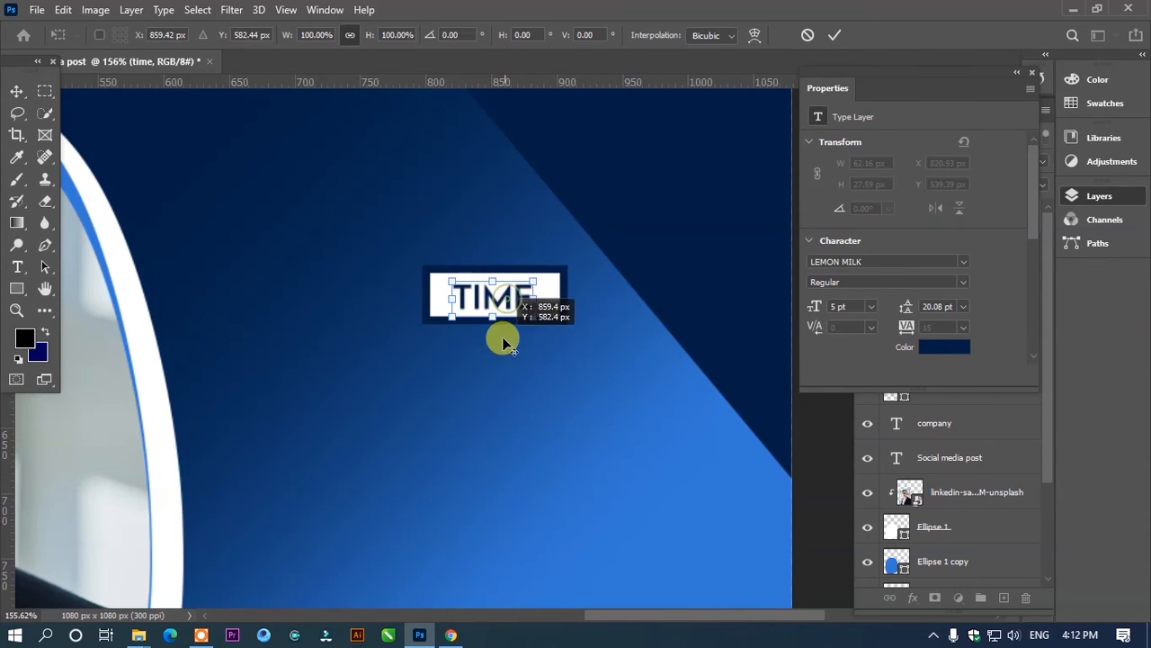
left_click(528, 300)
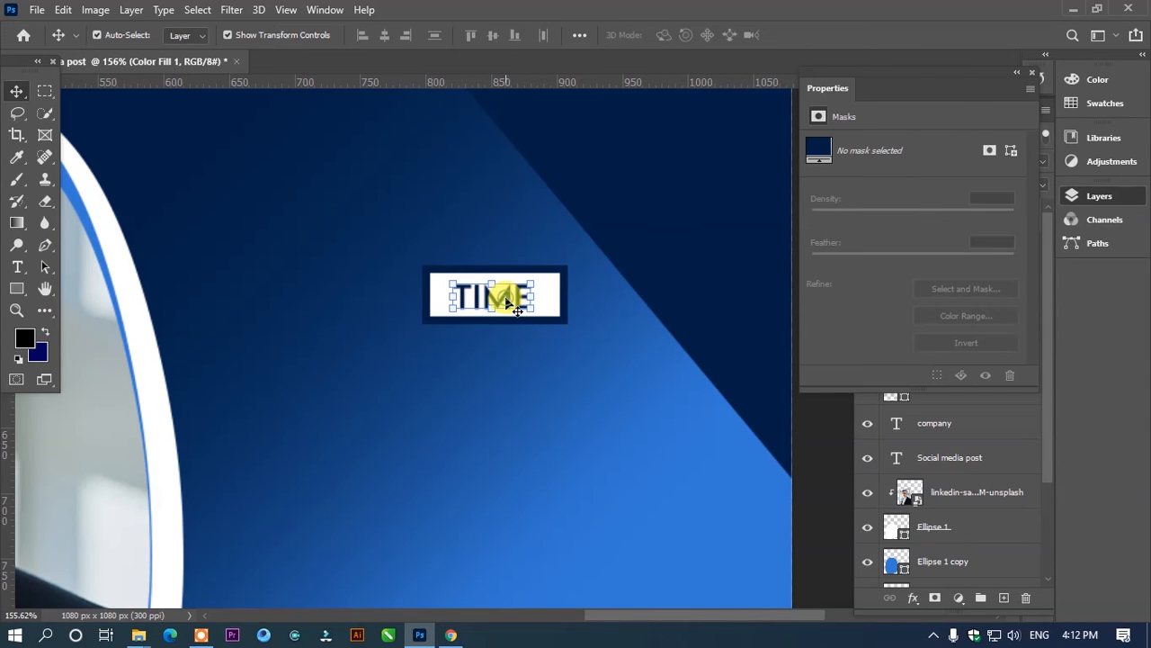
Duplicate the TIME text below its box and replace the copy's wording with "2021||03||22".
left_click_drag(503, 296, 447, 367)
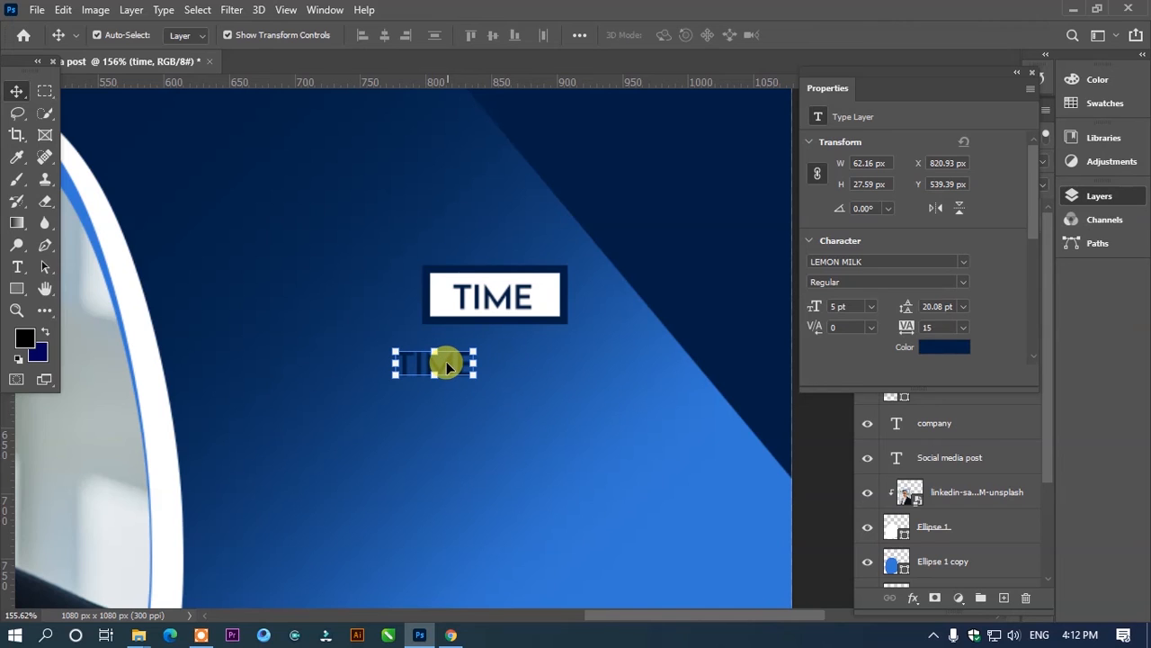
left_click_drag(447, 367, 442, 361)
key("t")
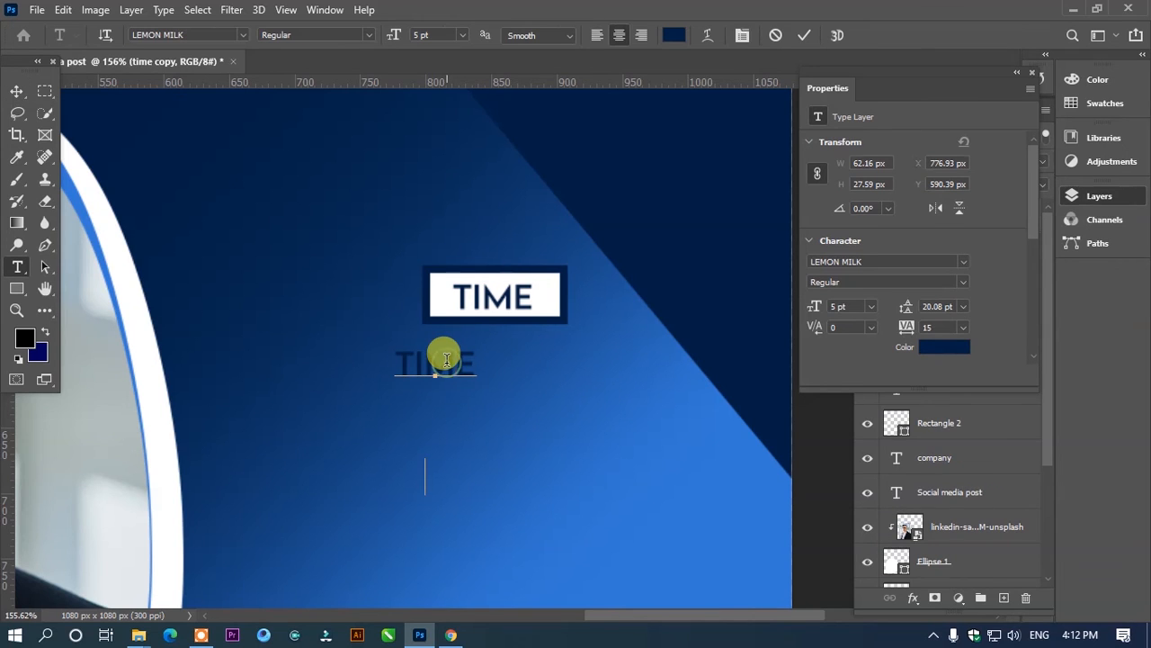
key("Return")
key("ctrl+a")
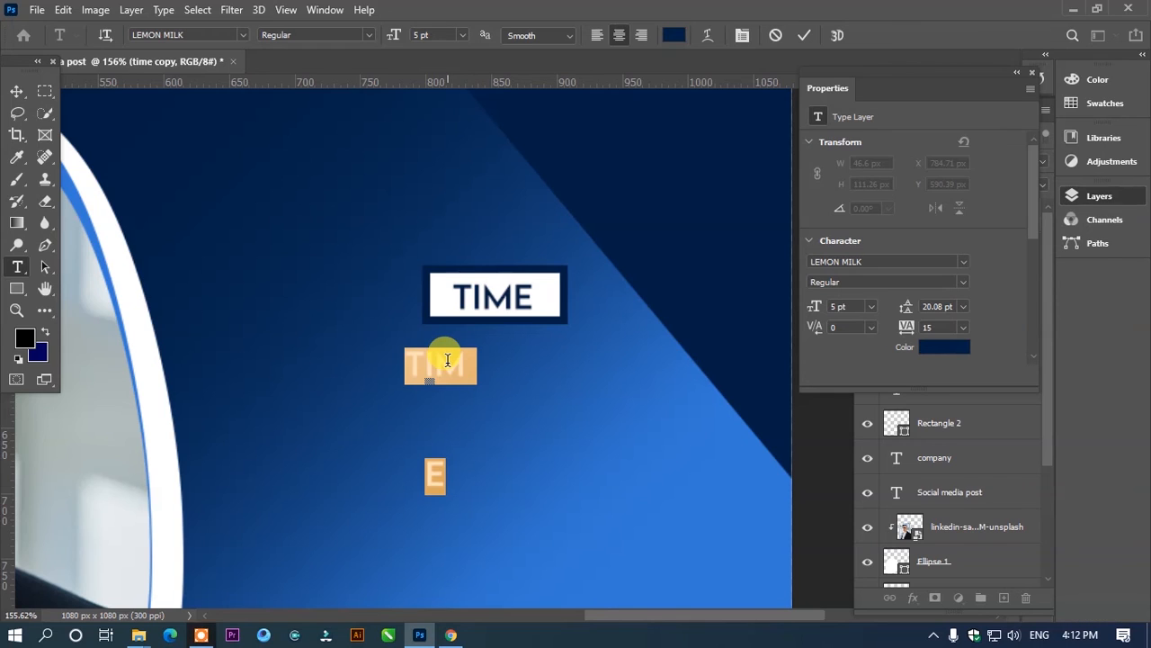
key("BackSpace")
type("2021:")
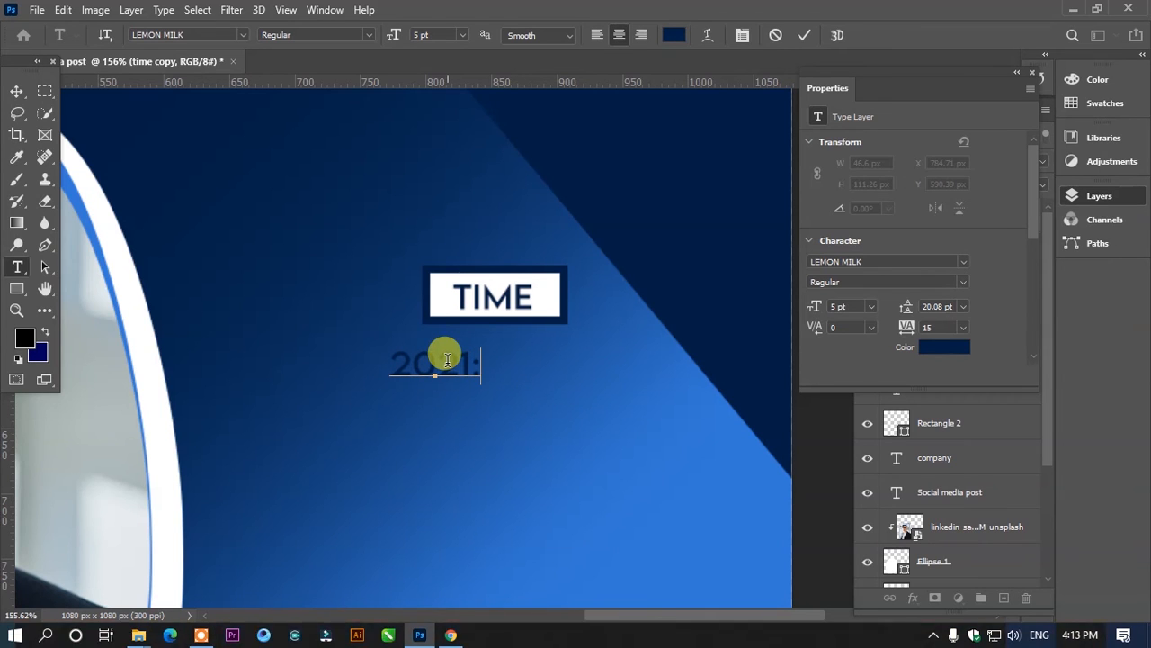
key("BackSpace")
type("||")
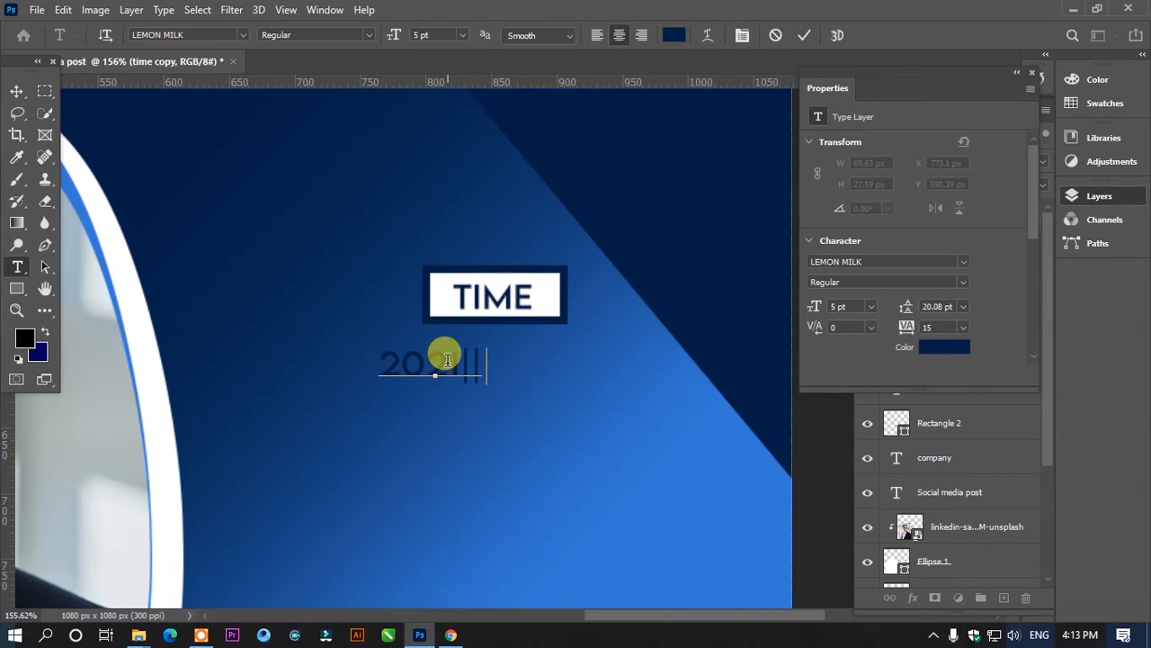
type("03")
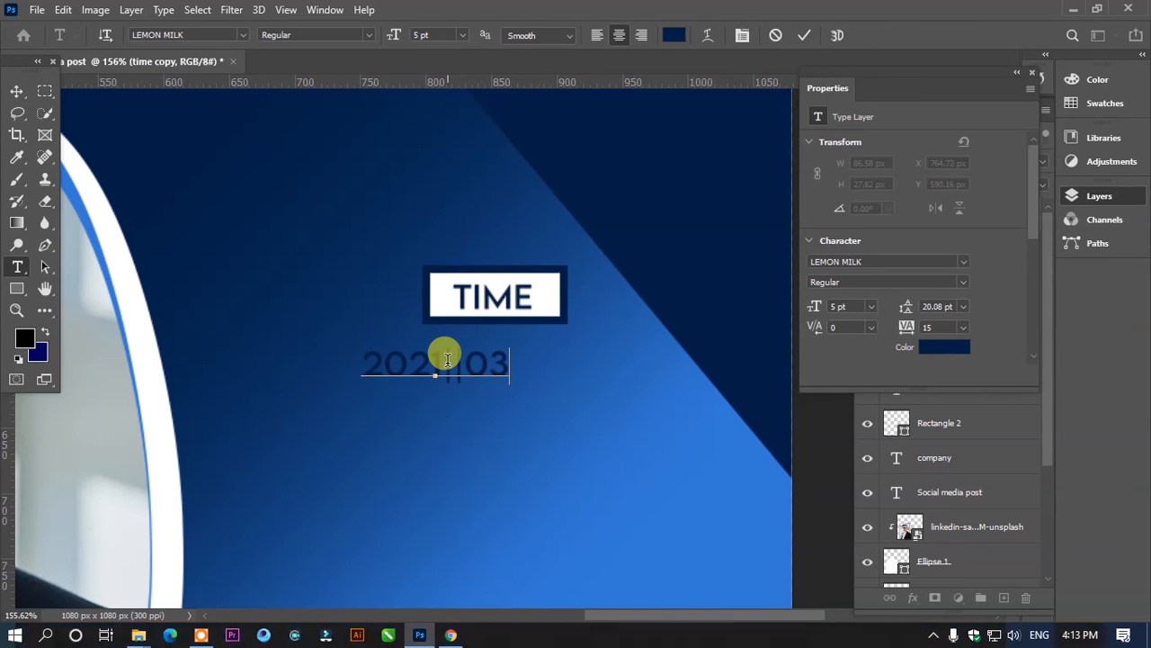
type("||")
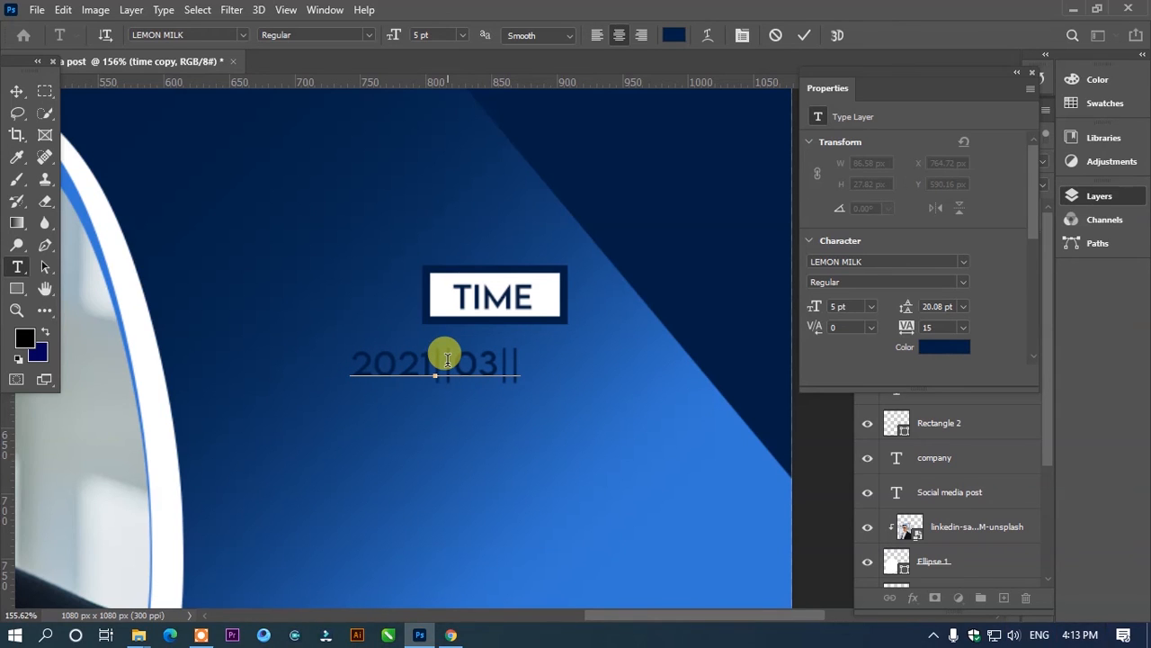
type("22")
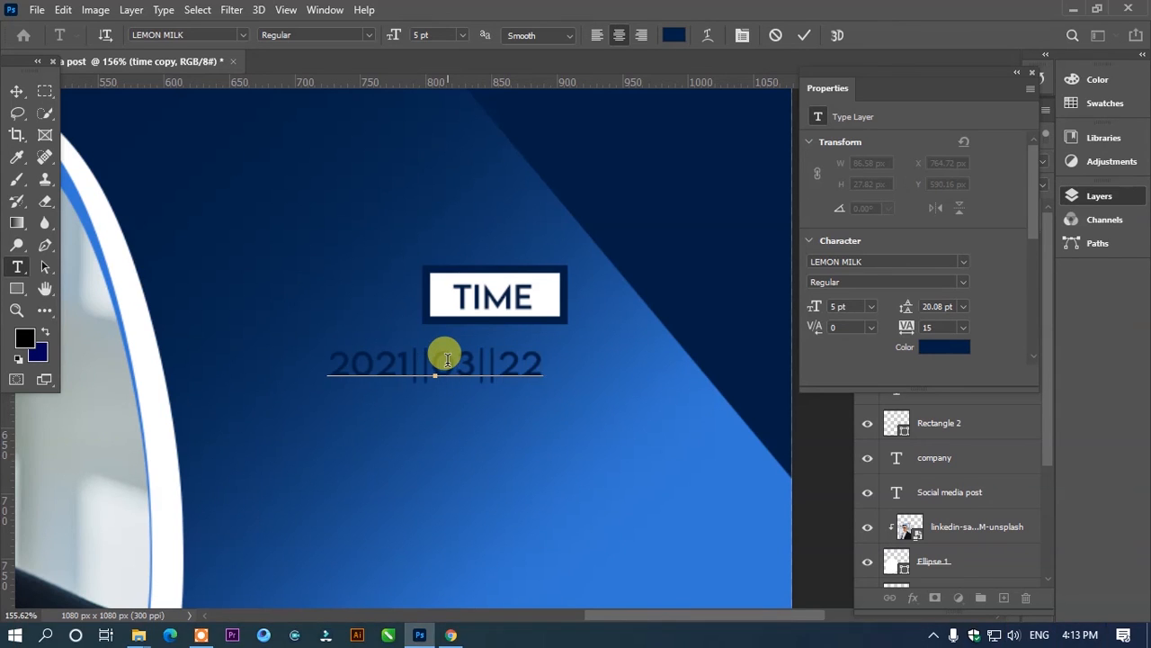
Centre the date text beneath the TIME box and change its colour to white.
left_click_drag(504, 418, 547, 404)
key("ctrl+a")
left_click(675, 34)
left_click_drag(689, 210, 617, 103)
left_click(1046, 152)
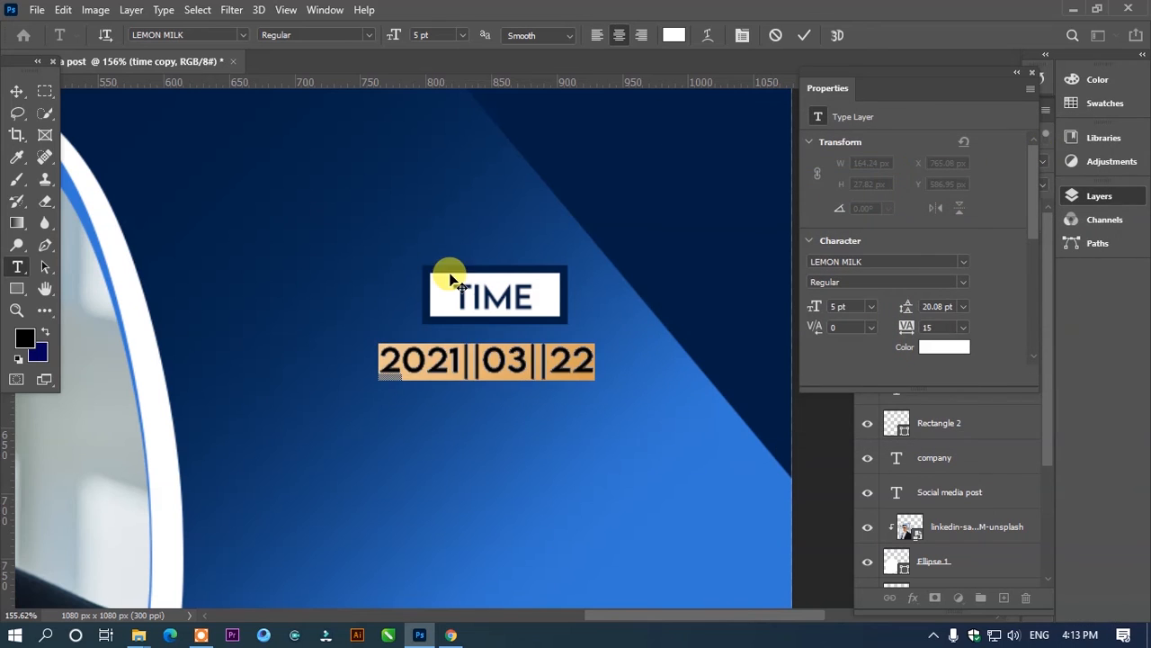
left_click(16, 90)
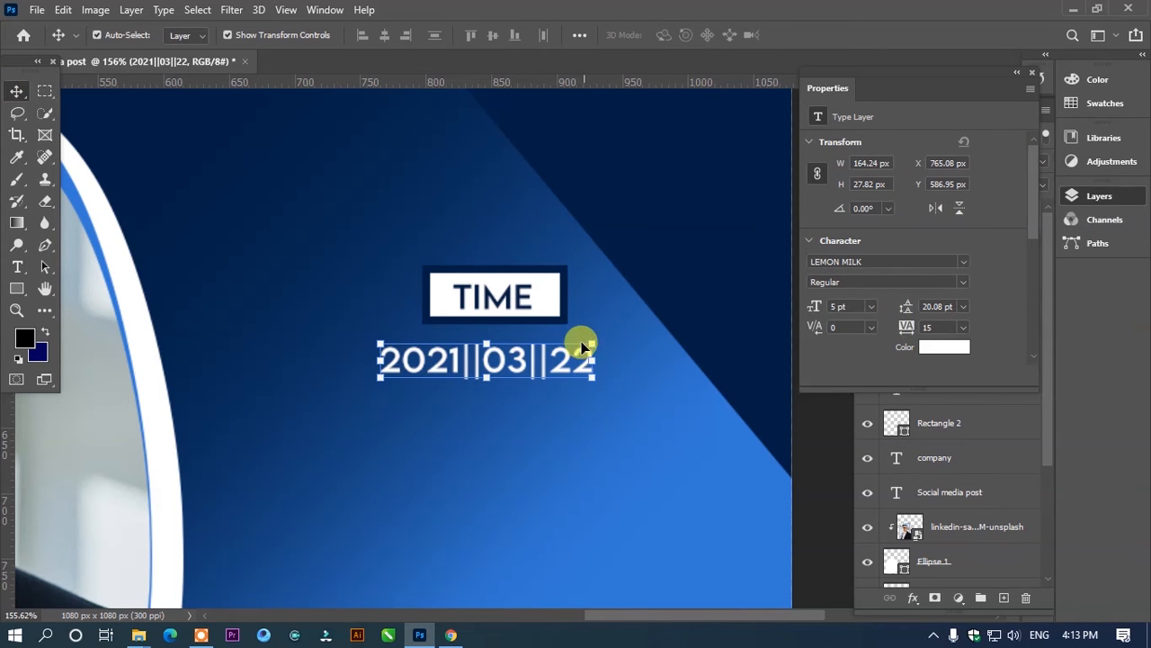
Add the white text "meeting day" directly beneath the date, centred under it.
scroll(582, 341, "down", 5)
scroll(617, 343, "down", 1)
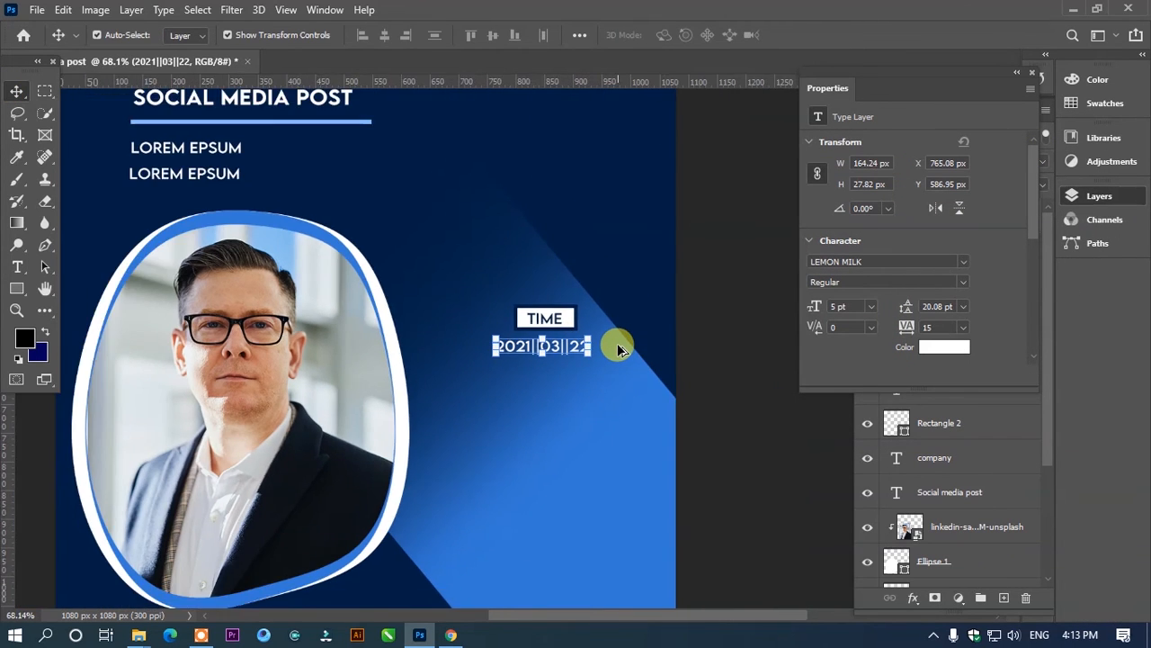
scroll(633, 365, "up", 3)
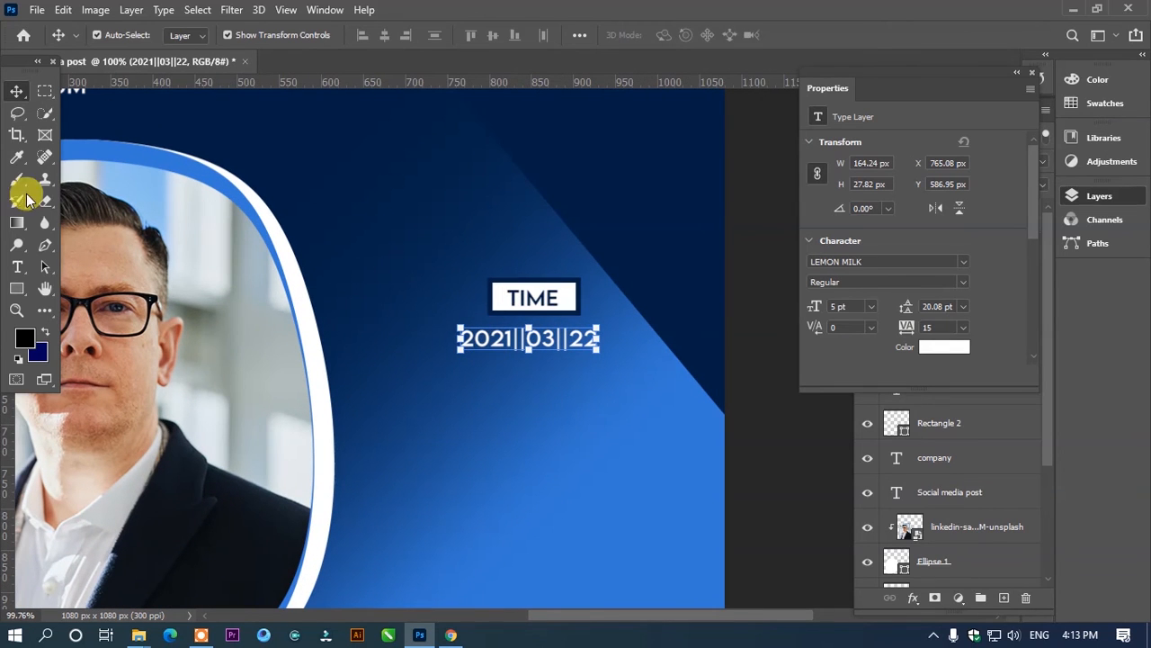
left_click(17, 266)
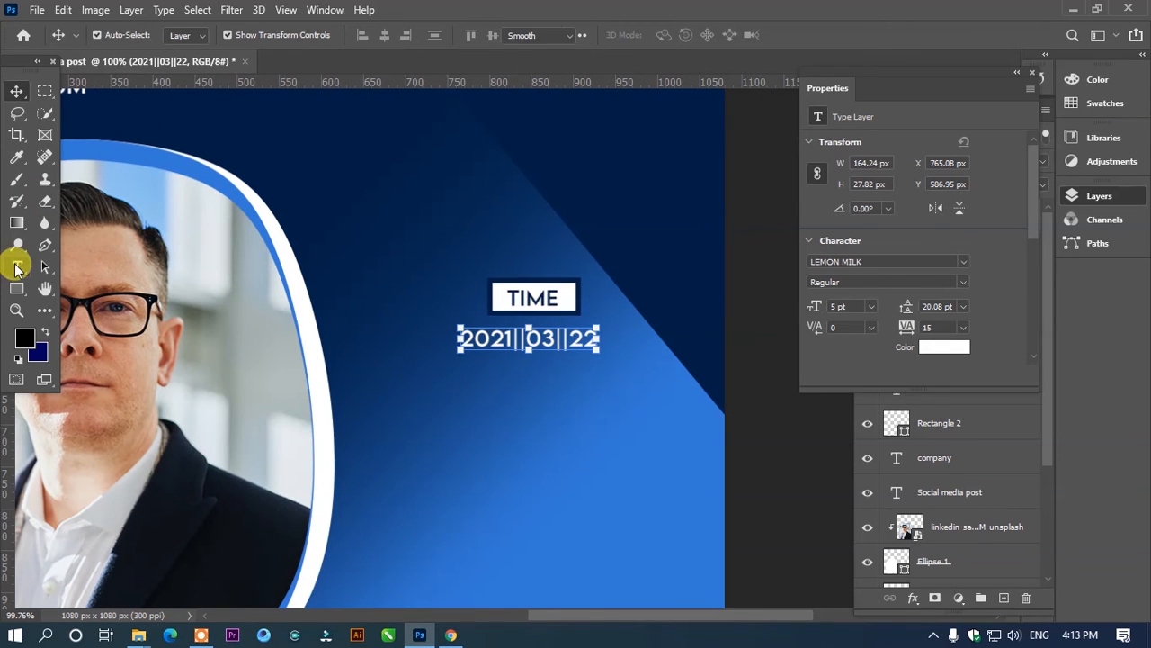
left_click(475, 367)
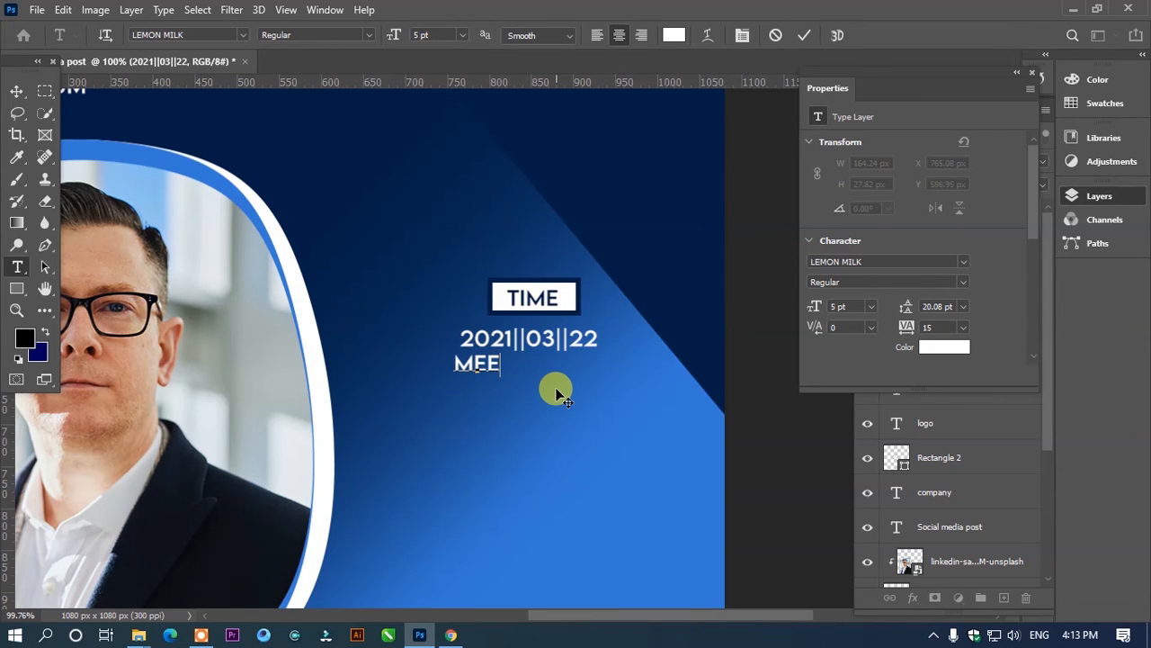
type("MEETING DATE")
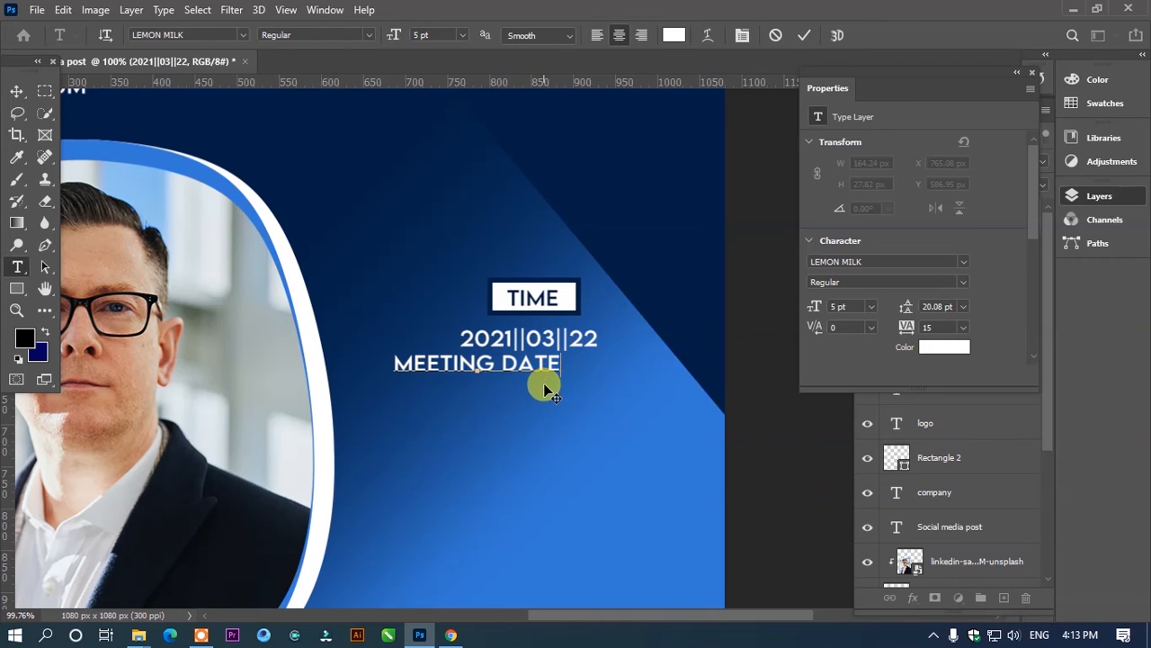
left_click_drag(544, 387, 595, 390)
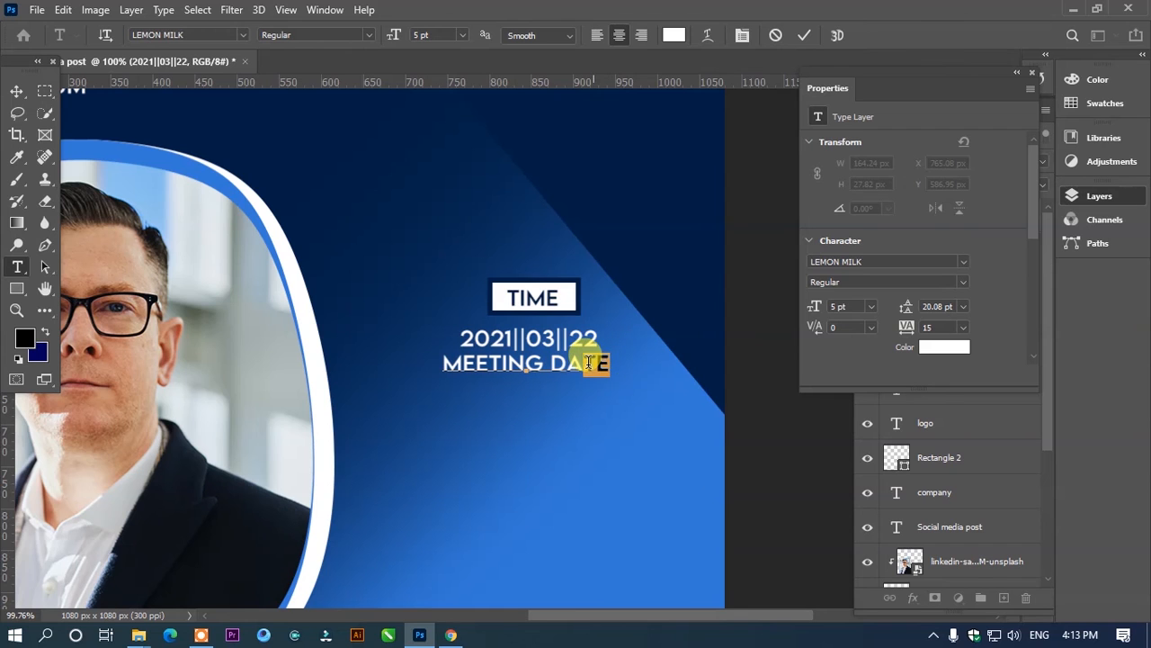
type("Y")
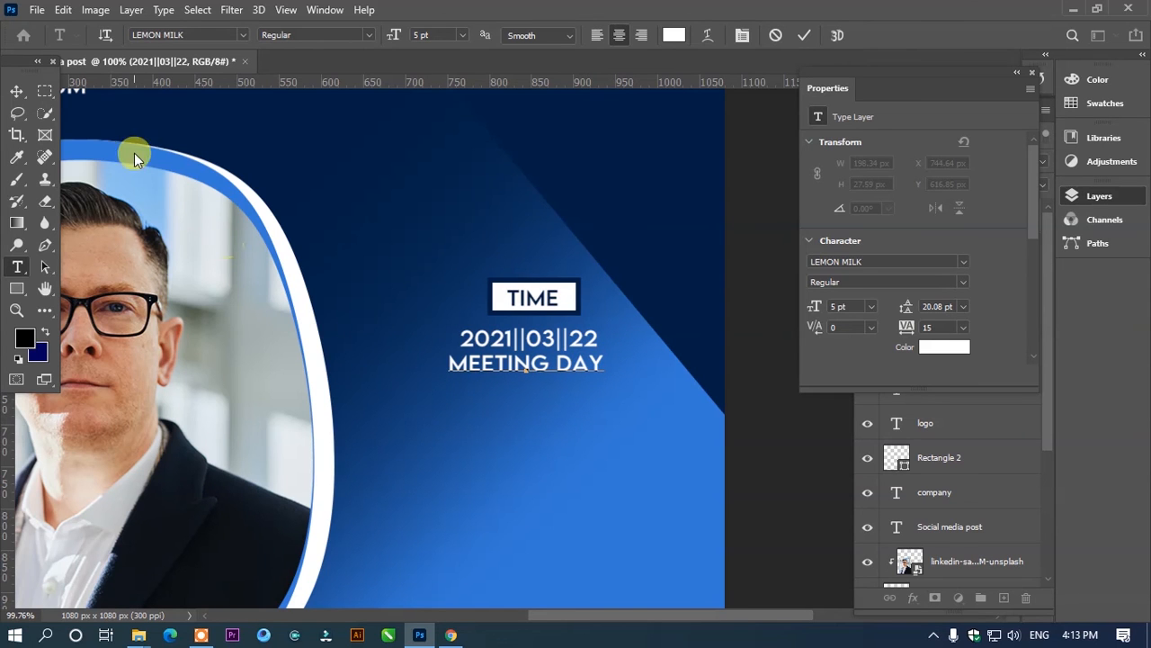
left_click(17, 91)
Draw a small black rectangle of about 37 x 32 px below the meeting day text, slightly to its left.
scroll(521, 171, "down", 3)
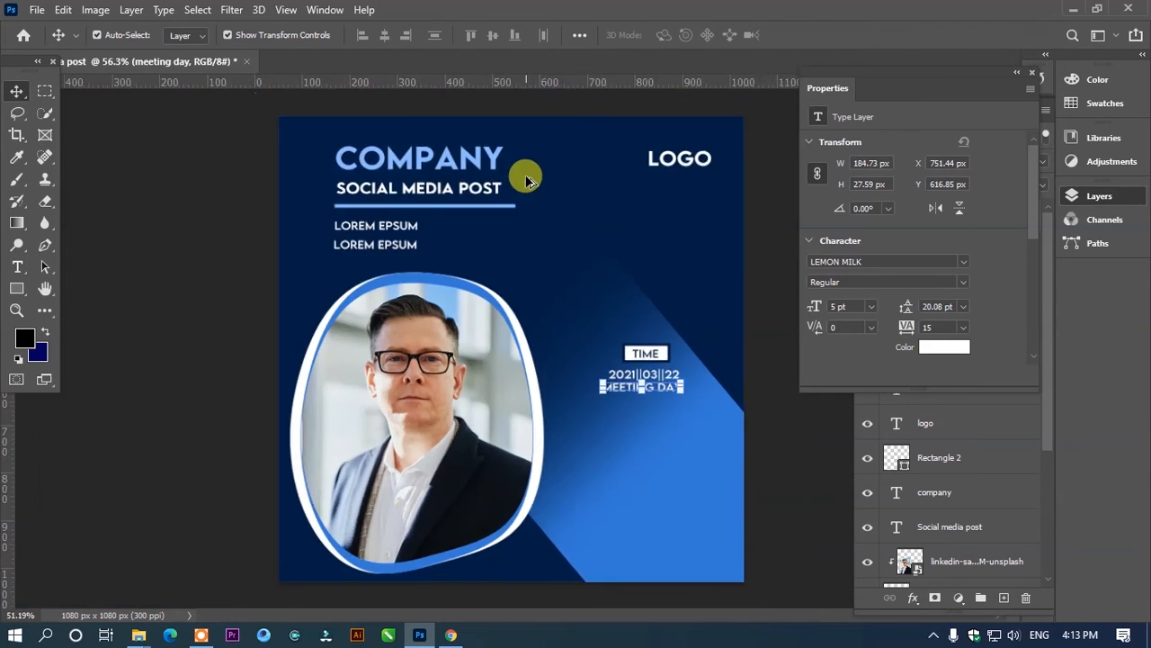
scroll(702, 416, "up", 5)
scroll(611, 351, "up", 2)
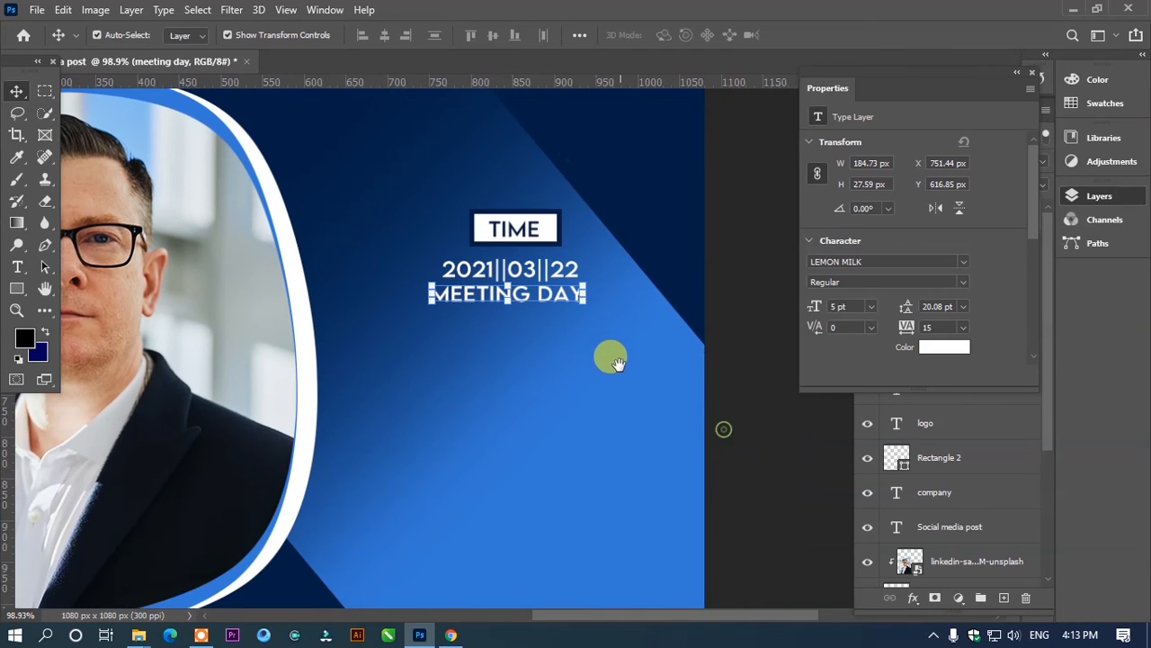
scroll(575, 342, "down", 3)
scroll(572, 358, "up", 3)
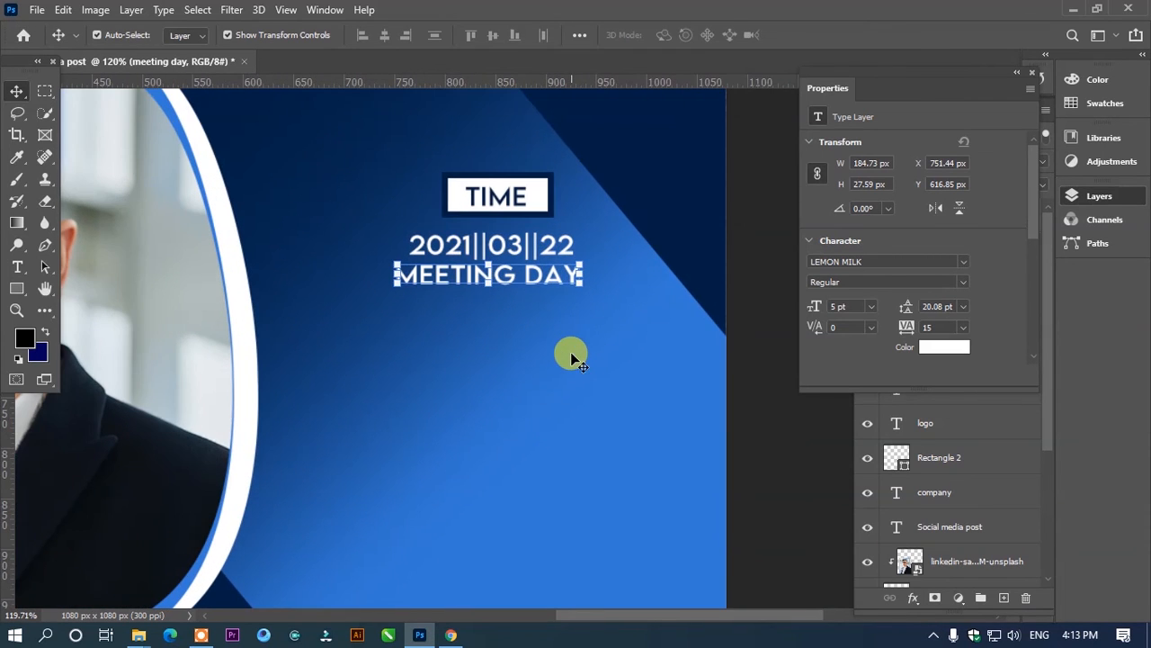
left_click_drag(571, 354, 537, 297)
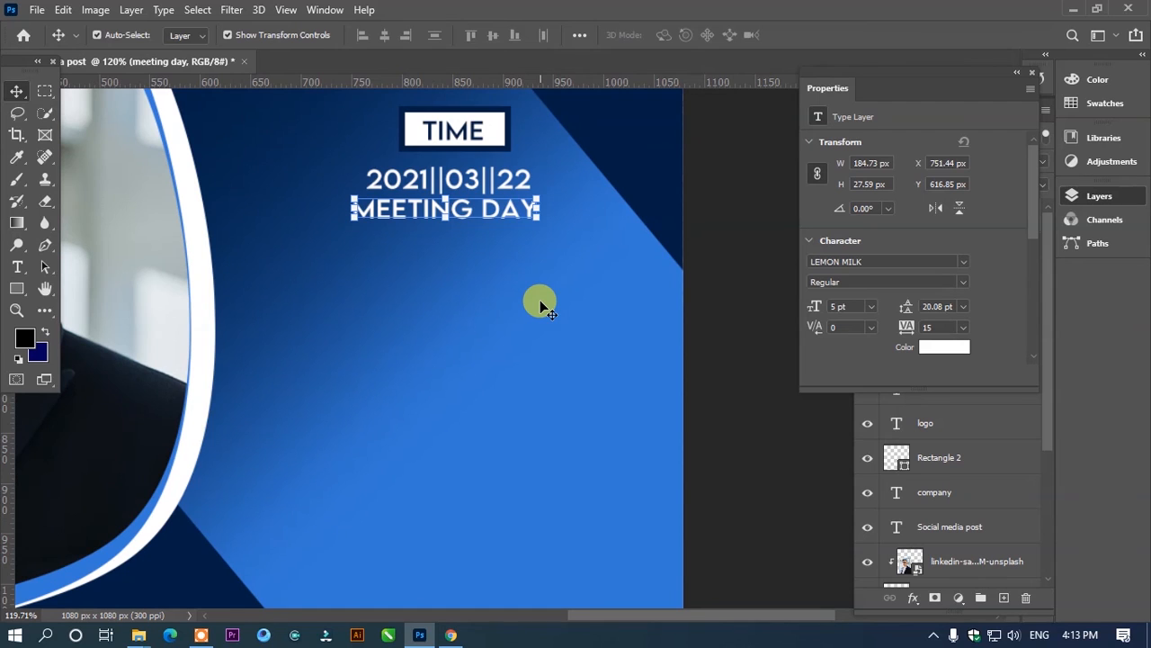
left_click(16, 288)
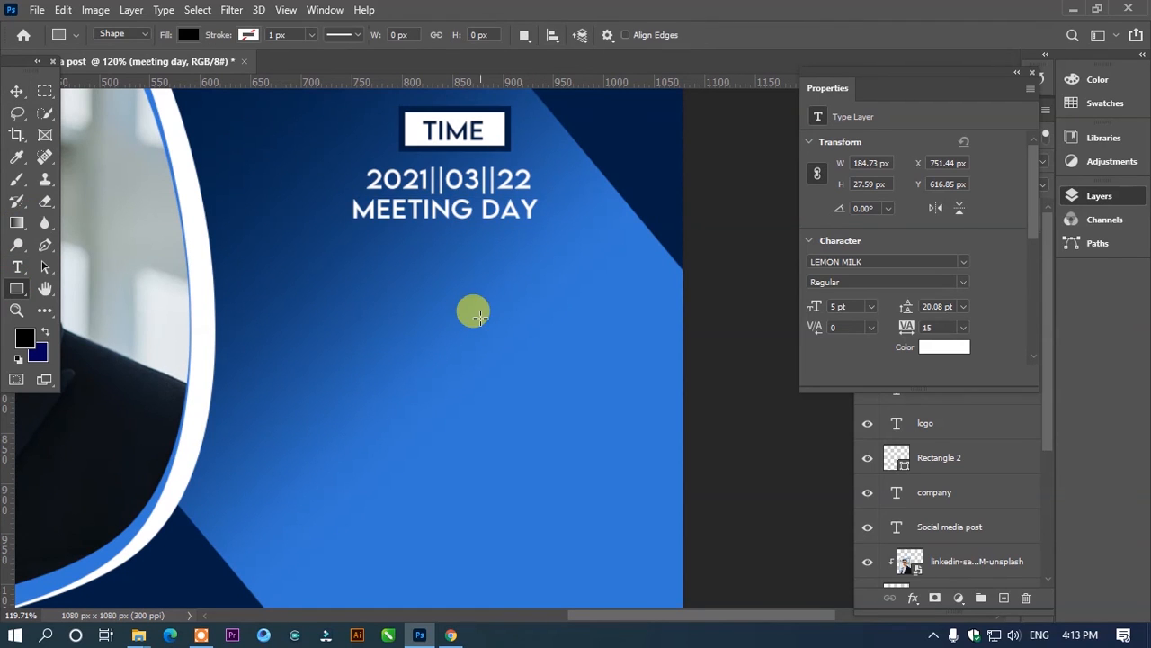
left_click_drag(323, 290, 360, 321)
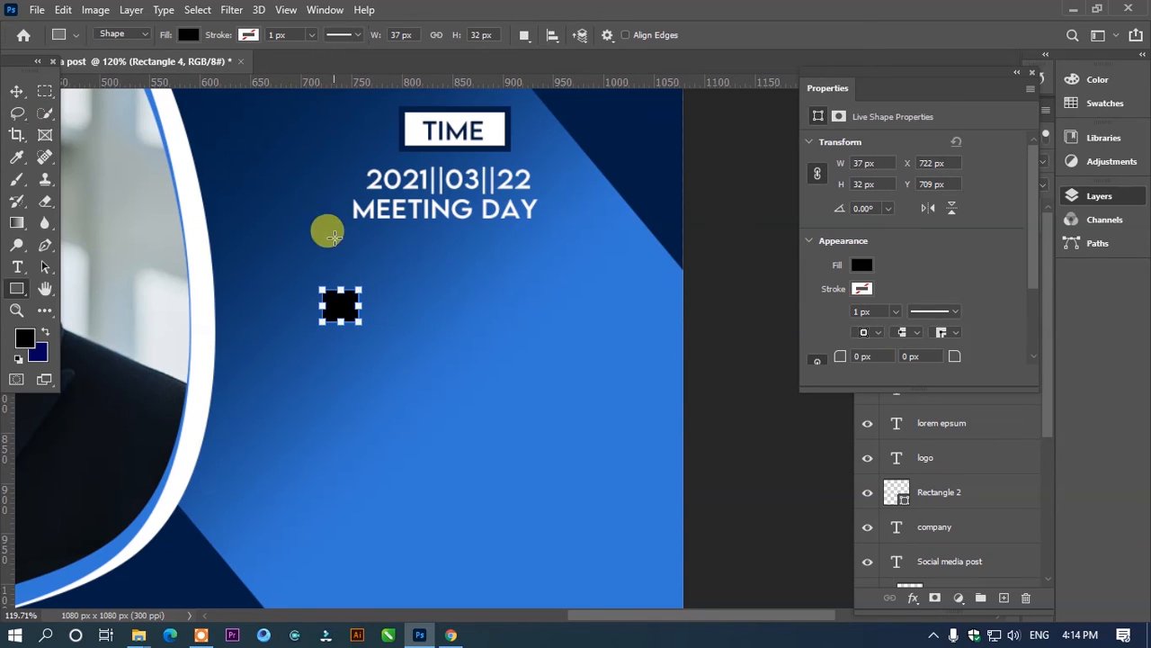
left_click(16, 92)
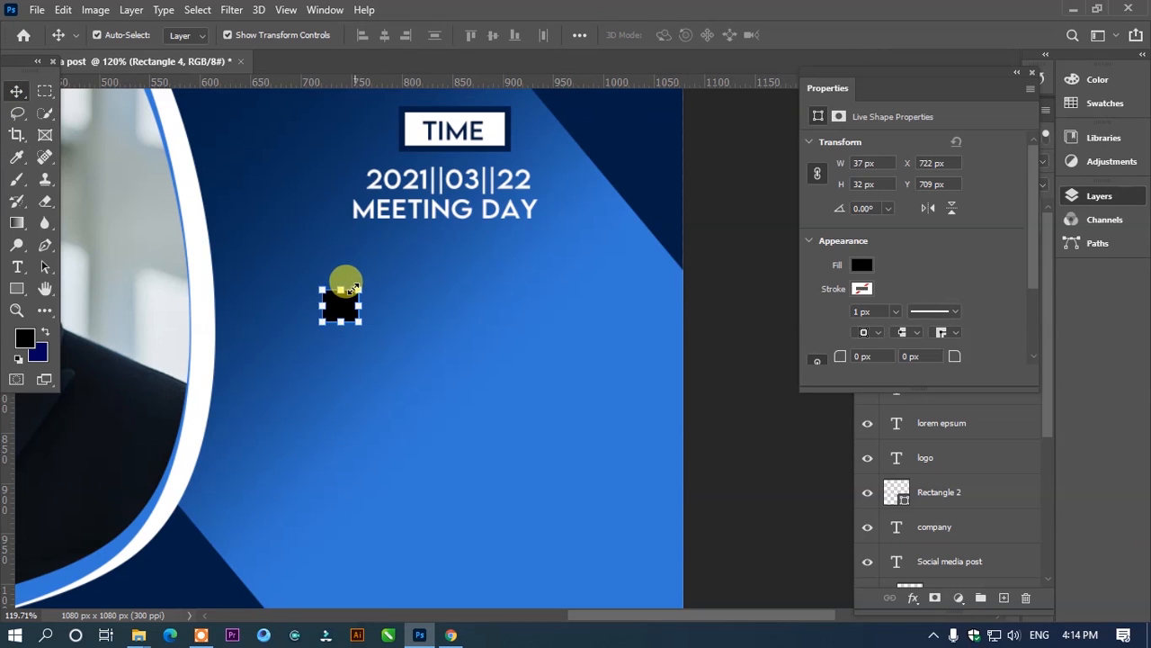
left_click(17, 288)
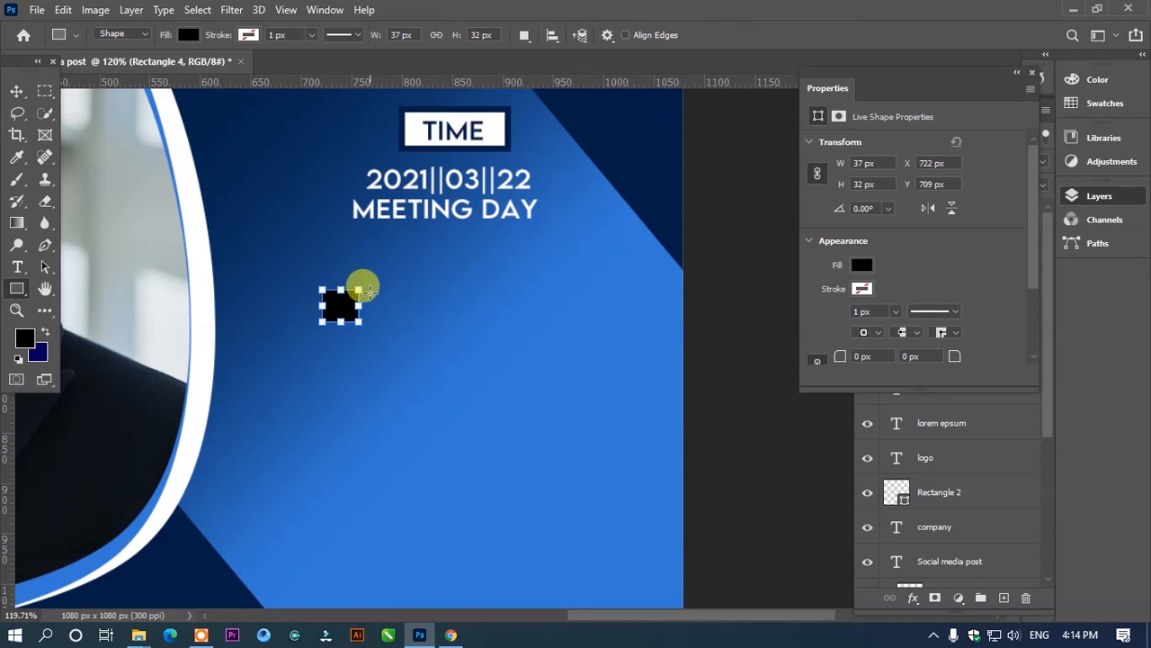
Fill the small rectangle below the meeting day text with white and round its corners to 10 px.
left_click_drag(955, 357, 1010, 357)
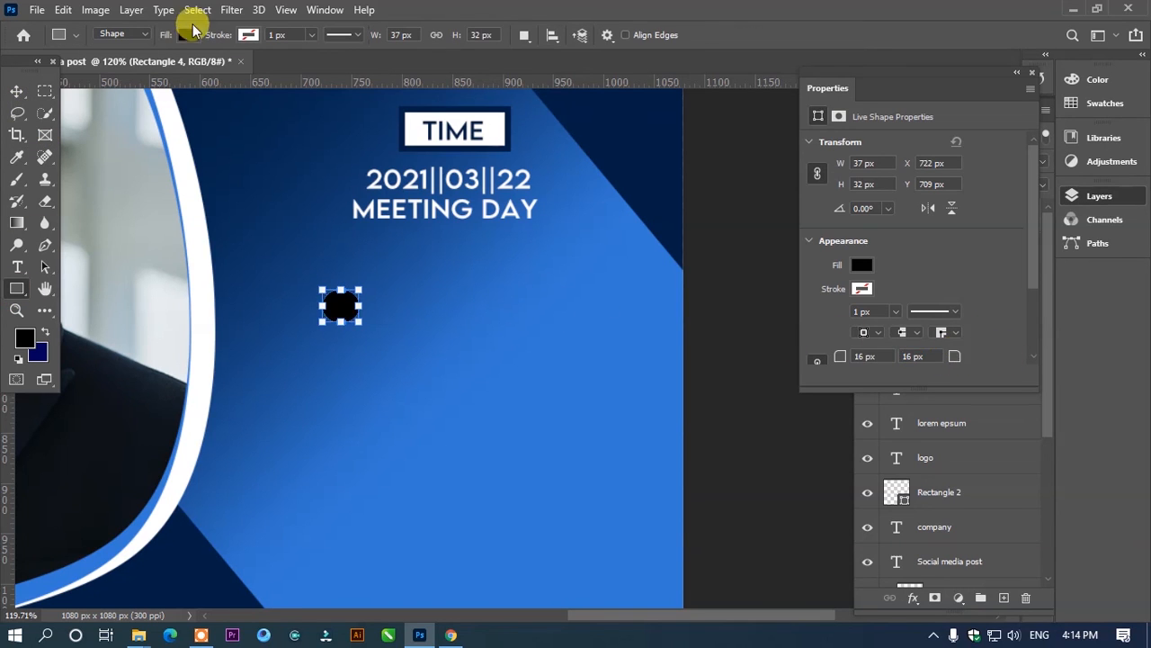
left_click(190, 36)
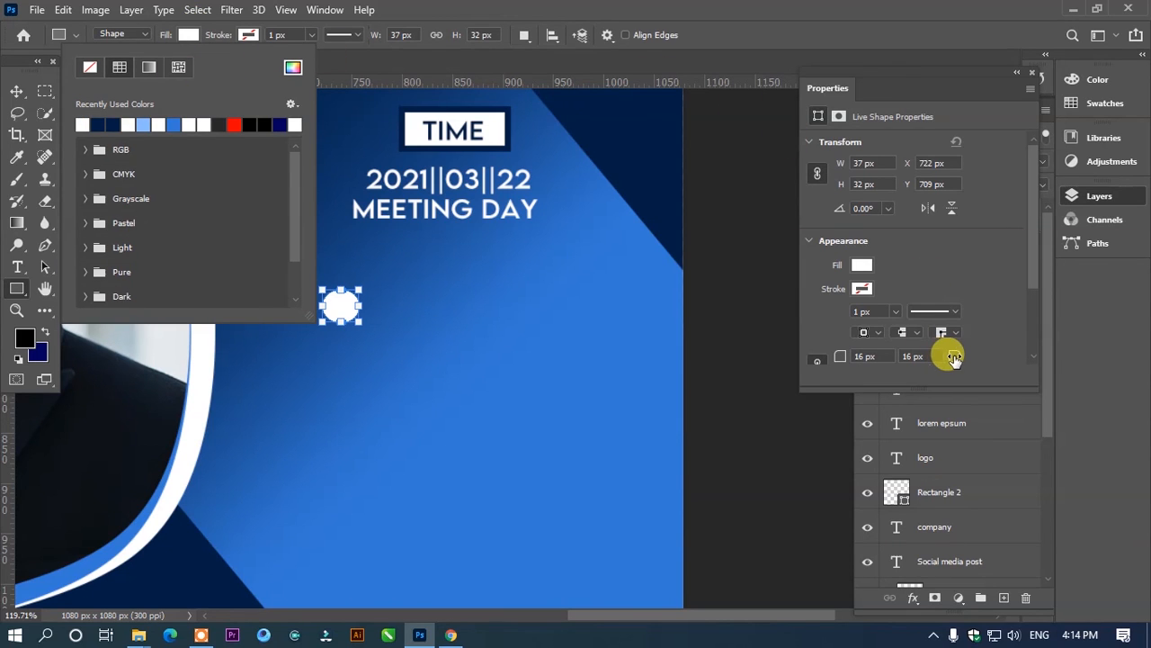
left_click_drag(954, 357, 967, 355)
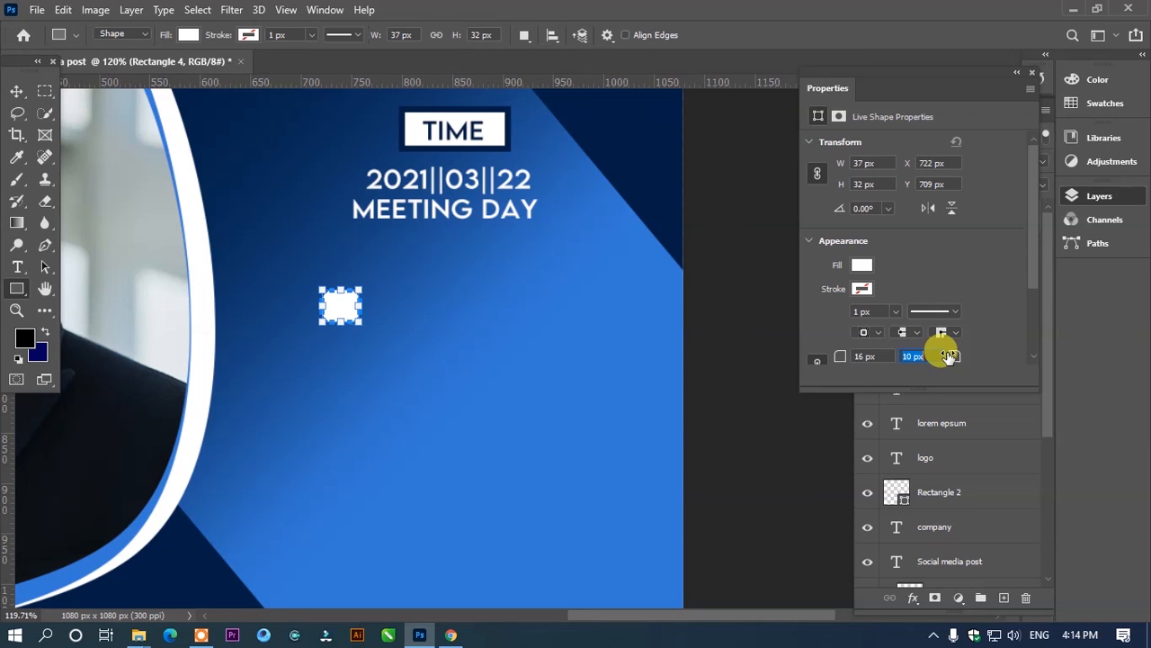
left_click(13, 92)
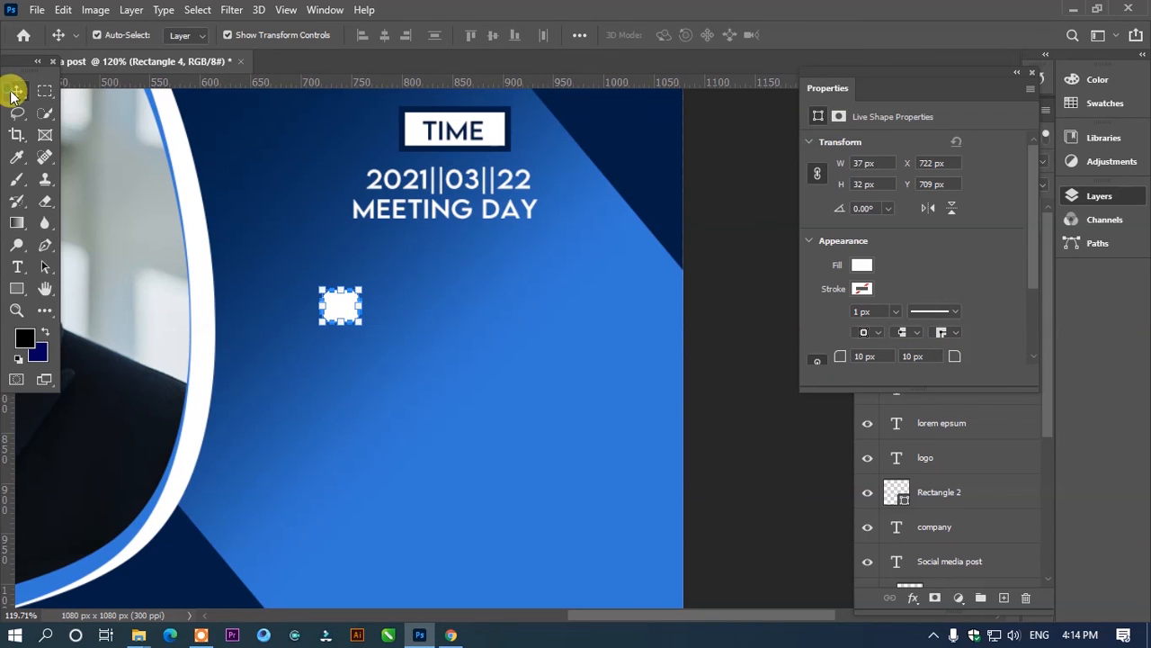
Stack two copies of the white rounded box below it and place a copy of the meeting day text beside each box.
left_click(552, 327)
left_click(338, 304)
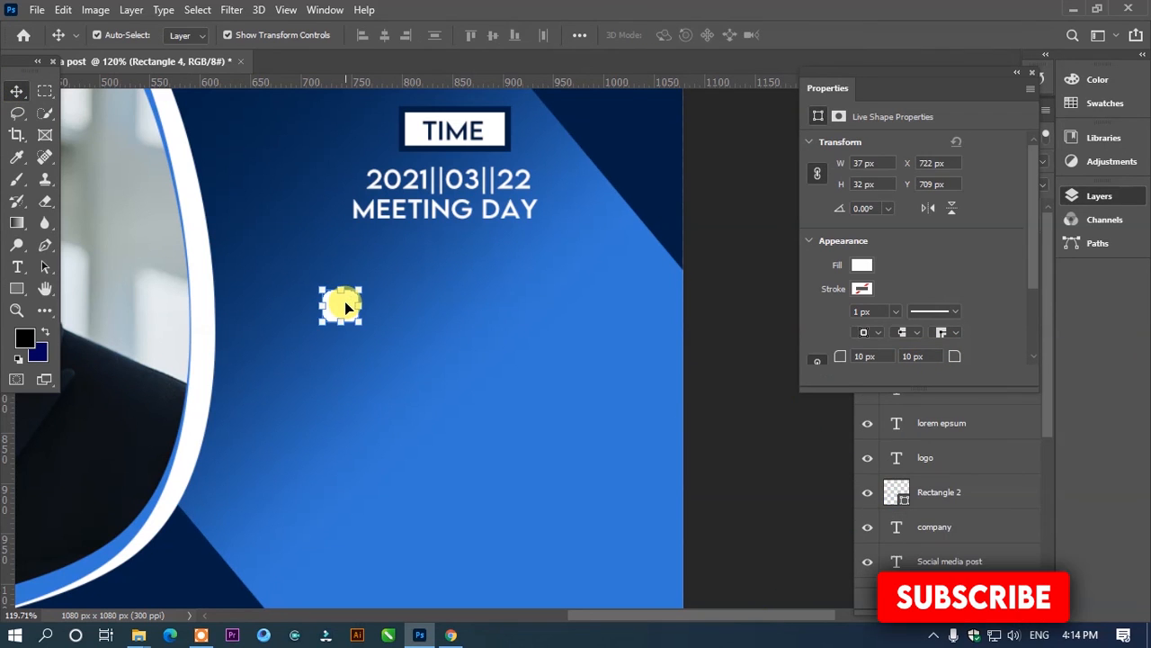
scroll(344, 301, "up", 3)
left_click_drag(343, 299, 342, 466)
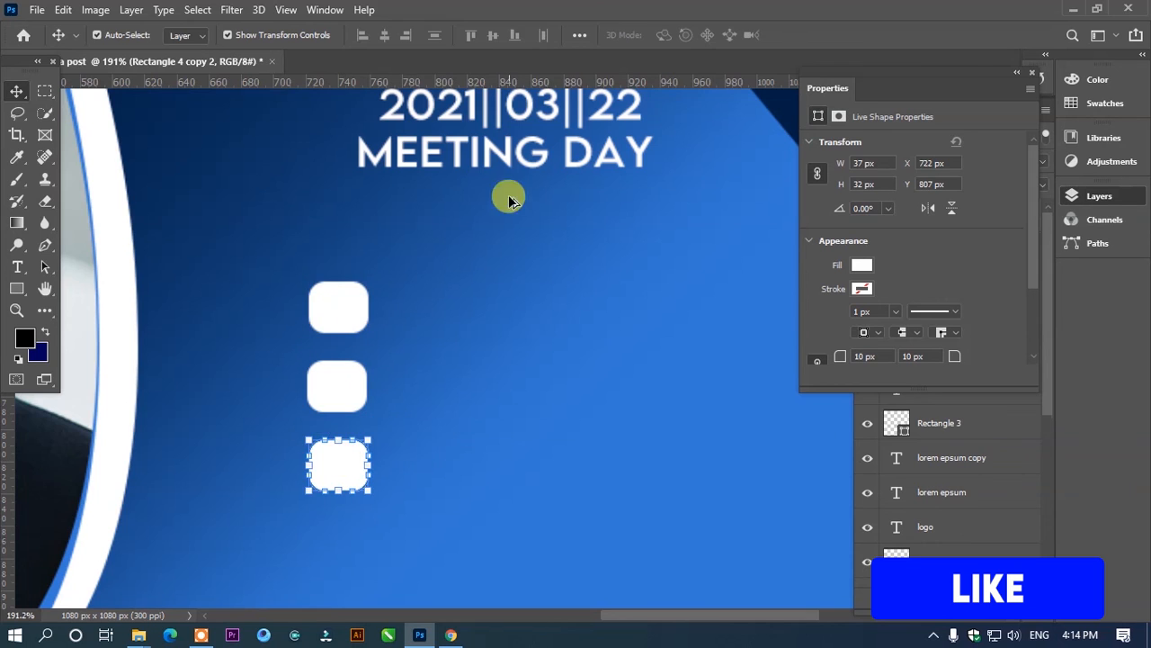
left_click_drag(489, 152, 527, 465)
Replace the text beside the first box with "EMAIL" and move it close to the box.
left_click(515, 297)
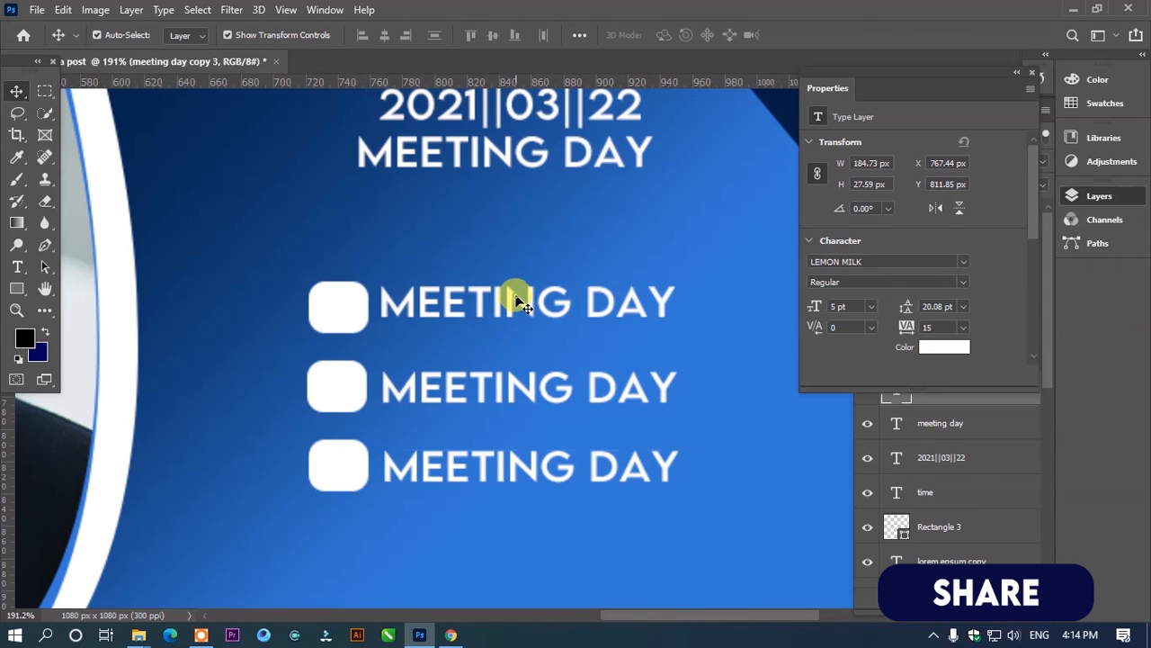
double_click(517, 297)
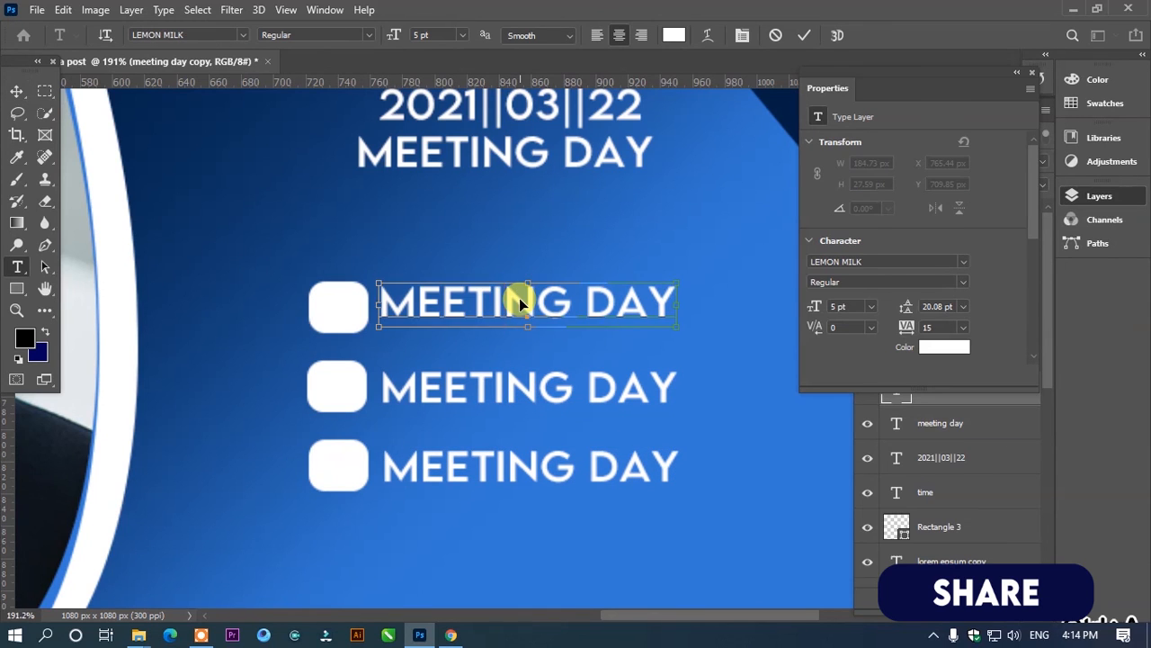
key("ctrl+a")
type("EMAIL")
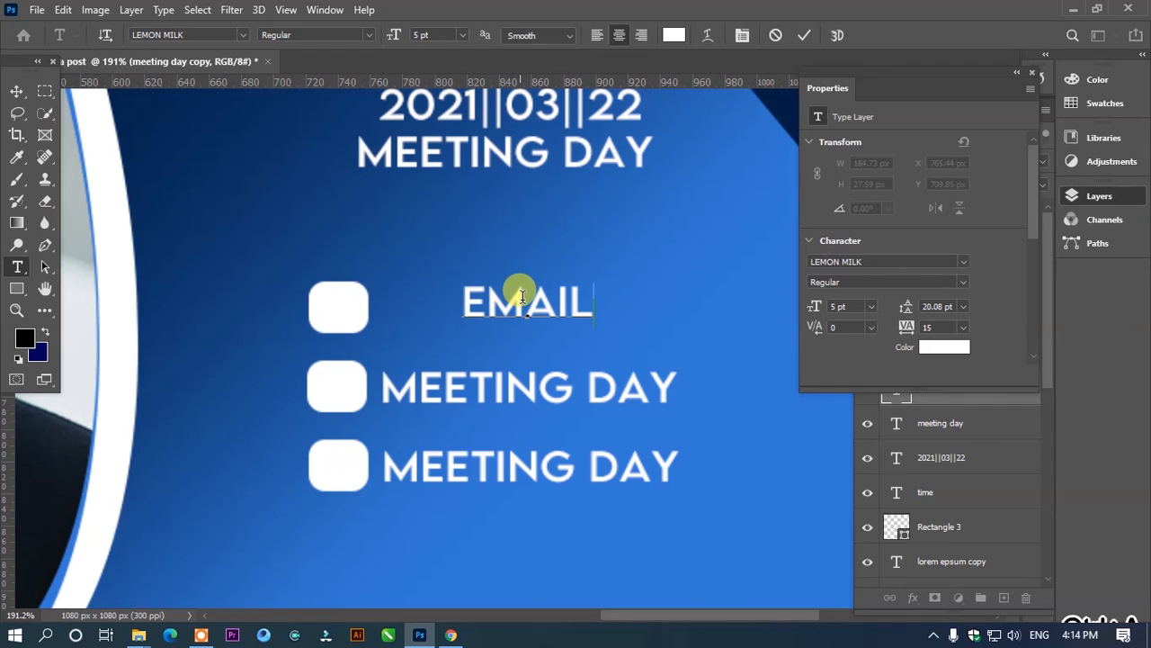
left_click_drag(539, 352, 472, 353)
left_click(17, 93)
Replace the text beside the second box with "WEBADDRESS" and align its start with the EMAIL line.
left_click_drag(420, 386, 435, 390)
double_click(435, 390)
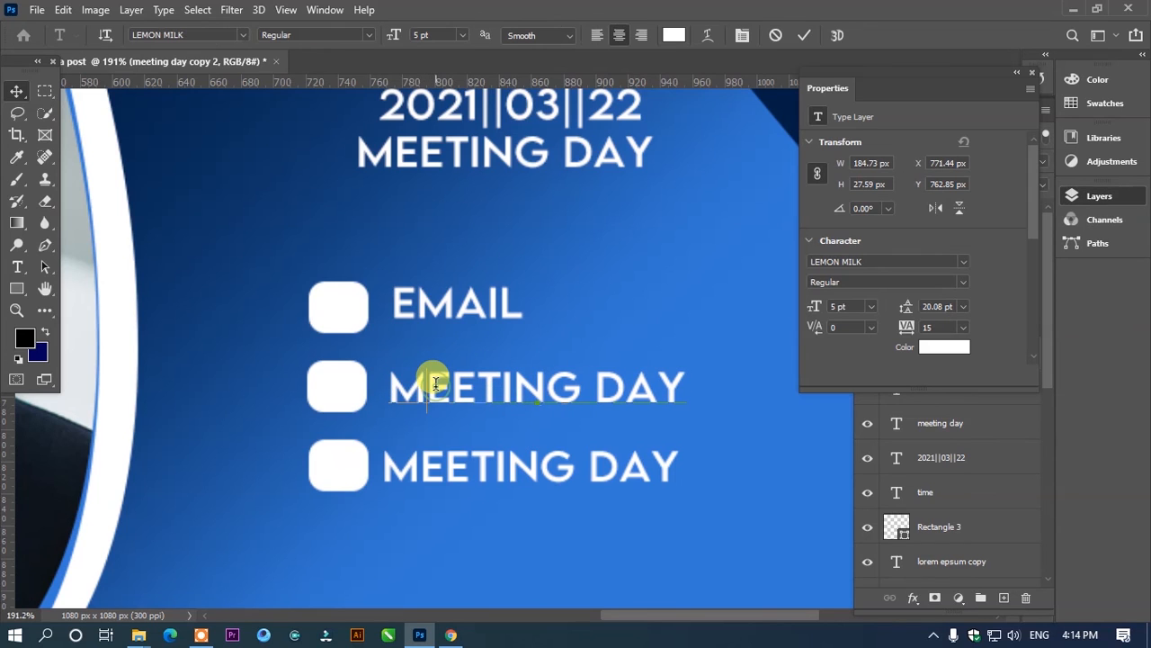
type("WEBA")
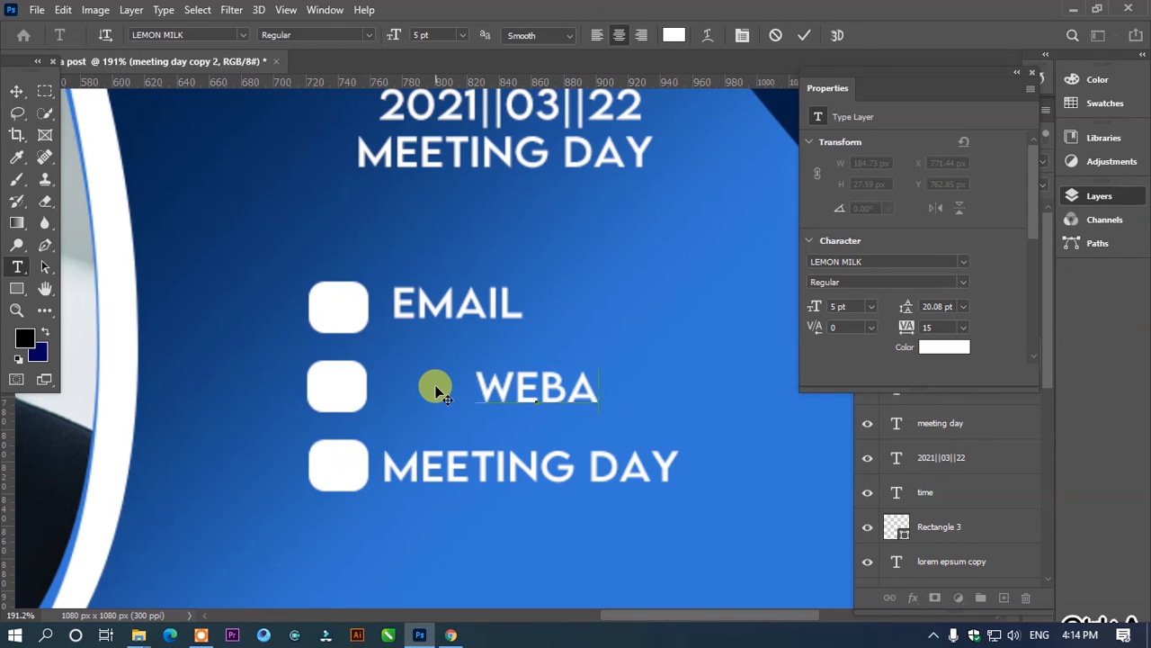
type("DDRESS")
left_click(16, 93)
Replace the text beside the third box with "CONTACT DETAILS" and align its start with the lines above.
left_click(509, 467)
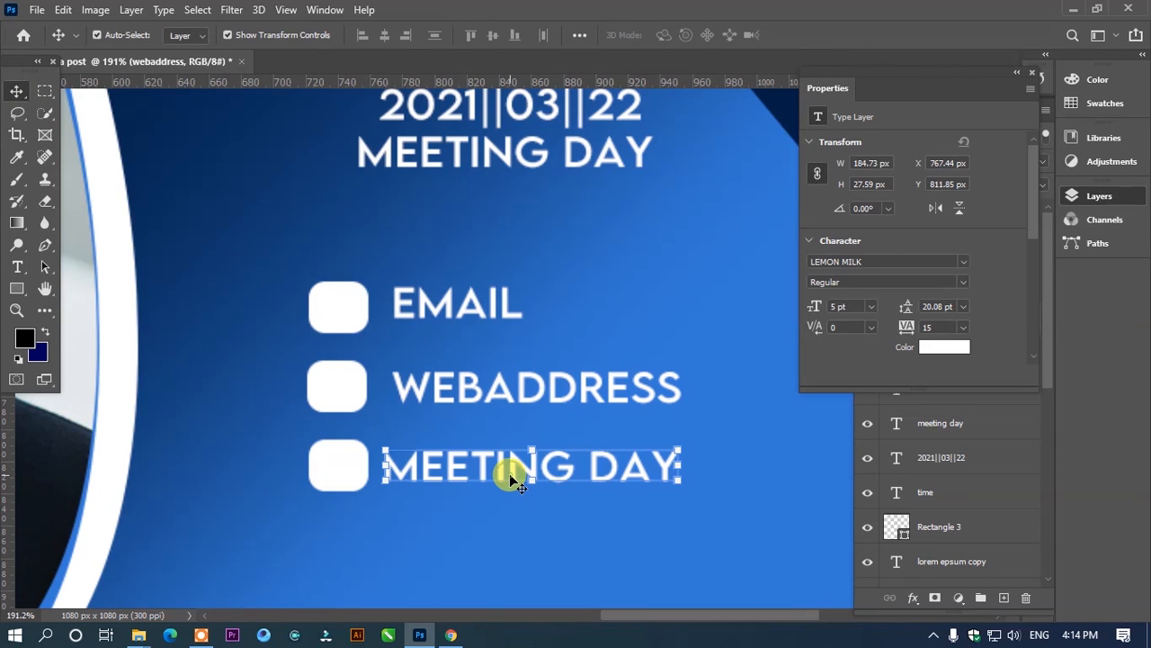
double_click(508, 468)
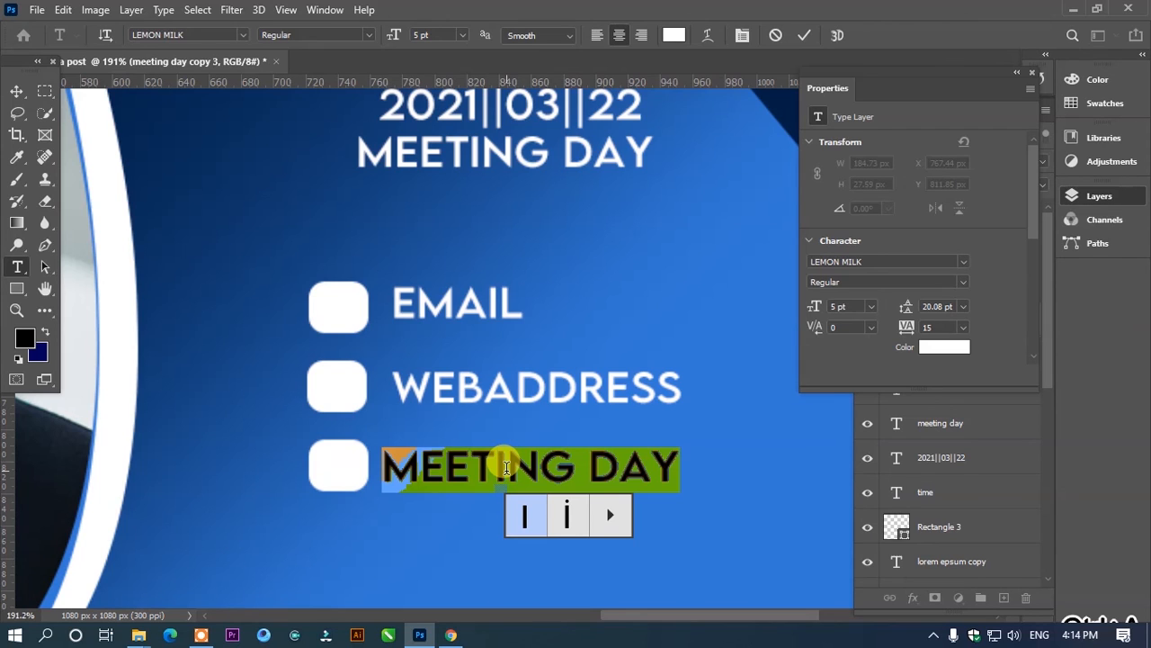
type("X")
type("NAT")
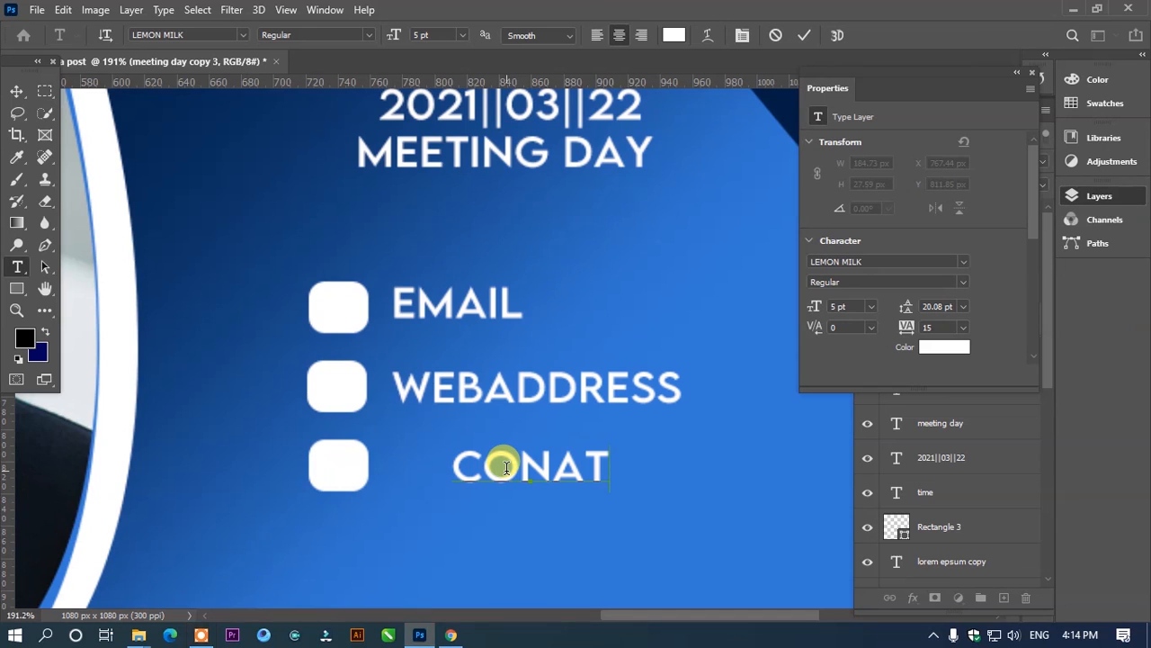
key("BackSpace")
key("BackSpace")
type("TACT DETA")
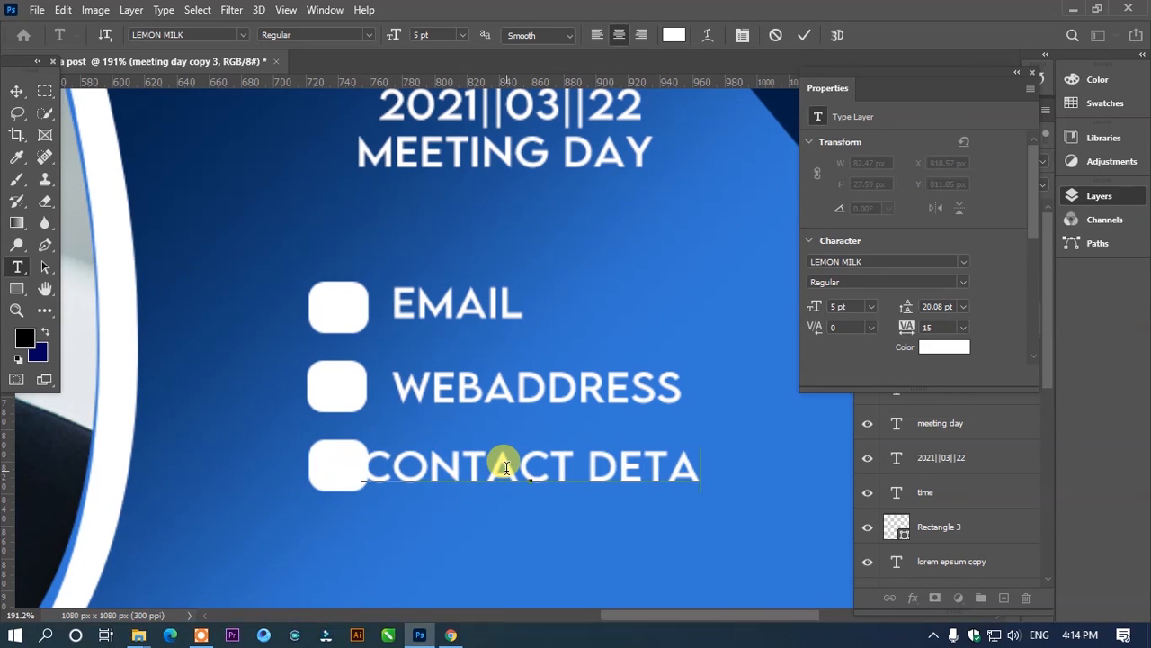
type("ILS")
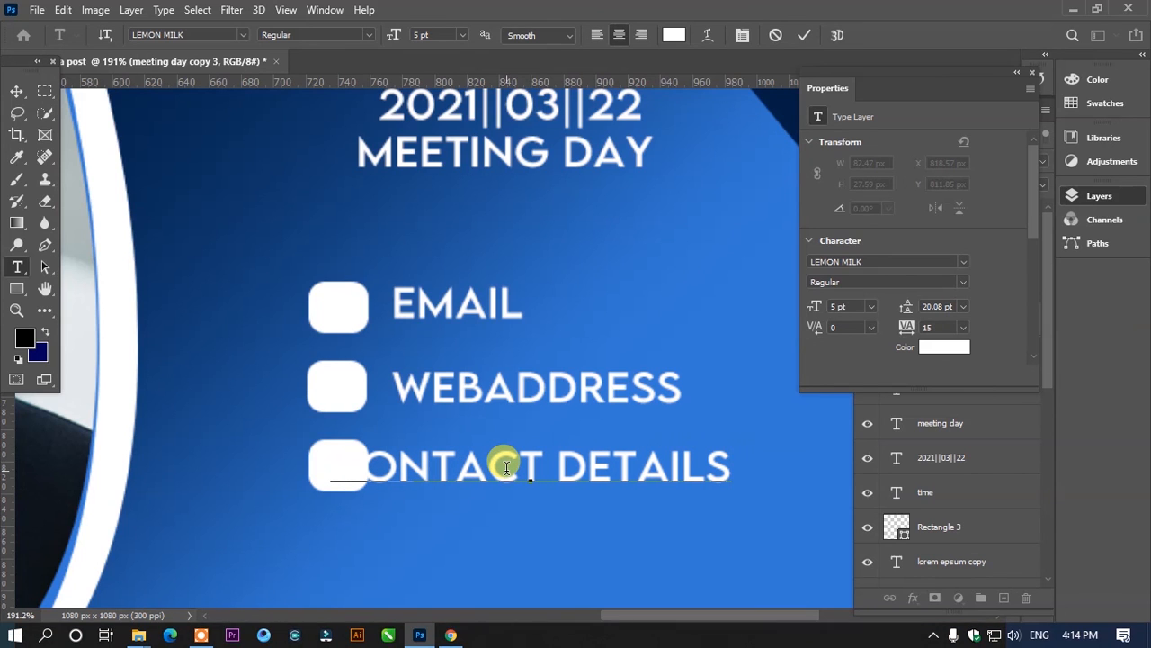
left_click_drag(588, 516, 606, 516)
left_click(20, 93)
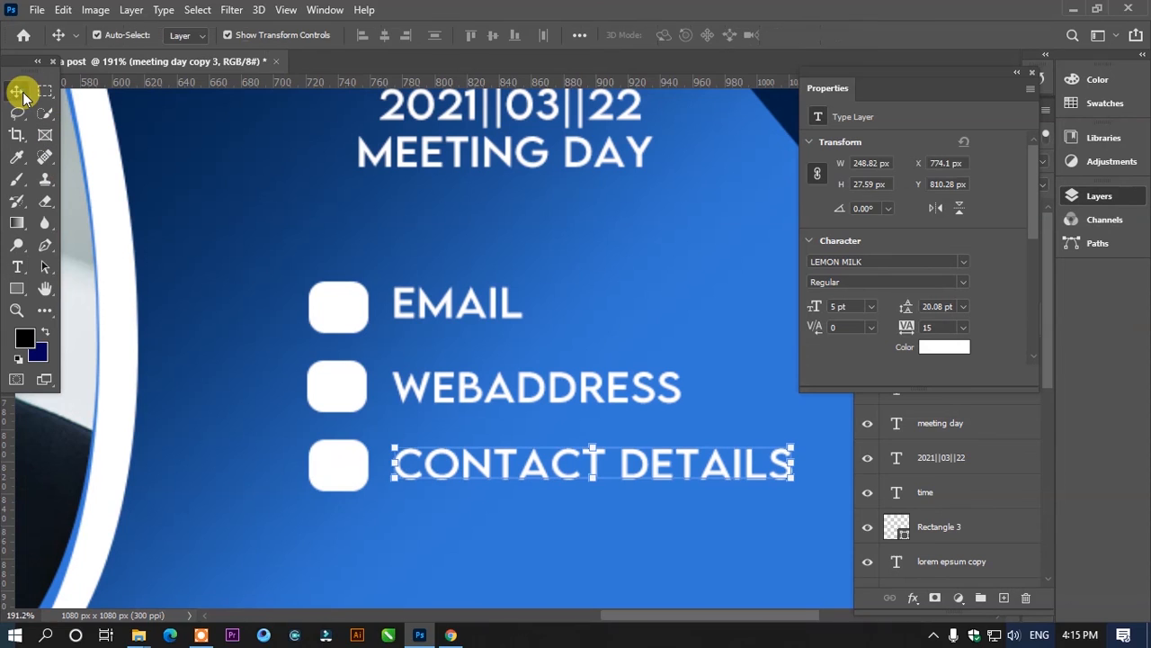
Draw a white rectangle of about 746 x 227 px over the post's lower-right corner, starting at about X 596, Y 926 px.
scroll(389, 252, "down", 3)
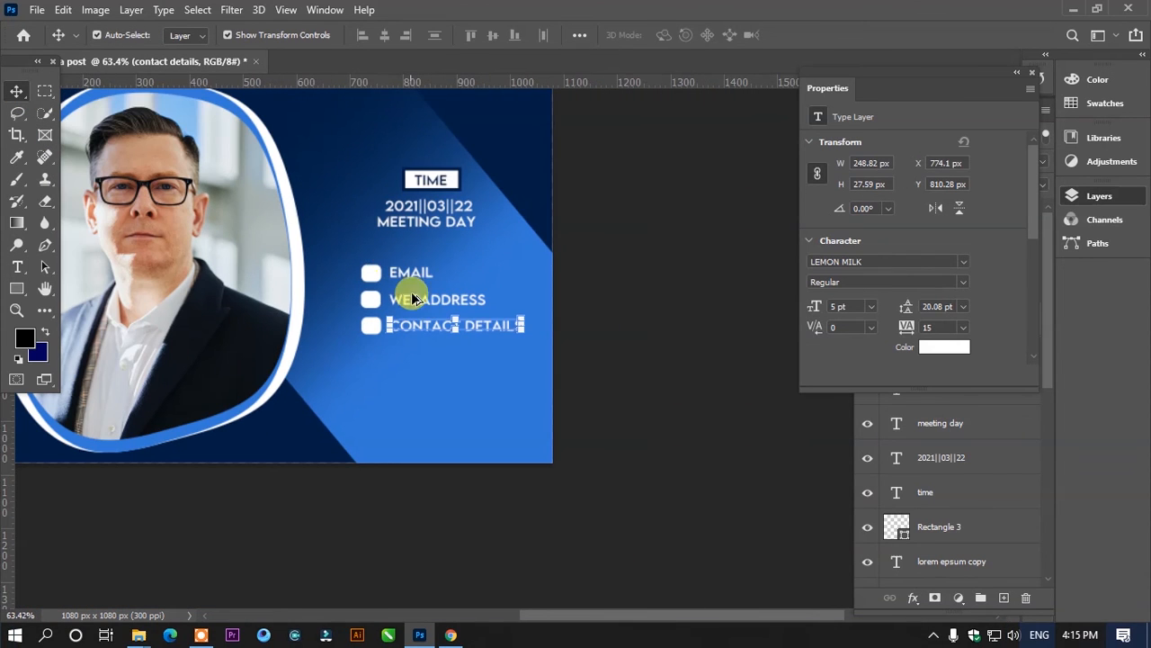
left_click(16, 288)
left_click_drag(702, 509, 304, 388)
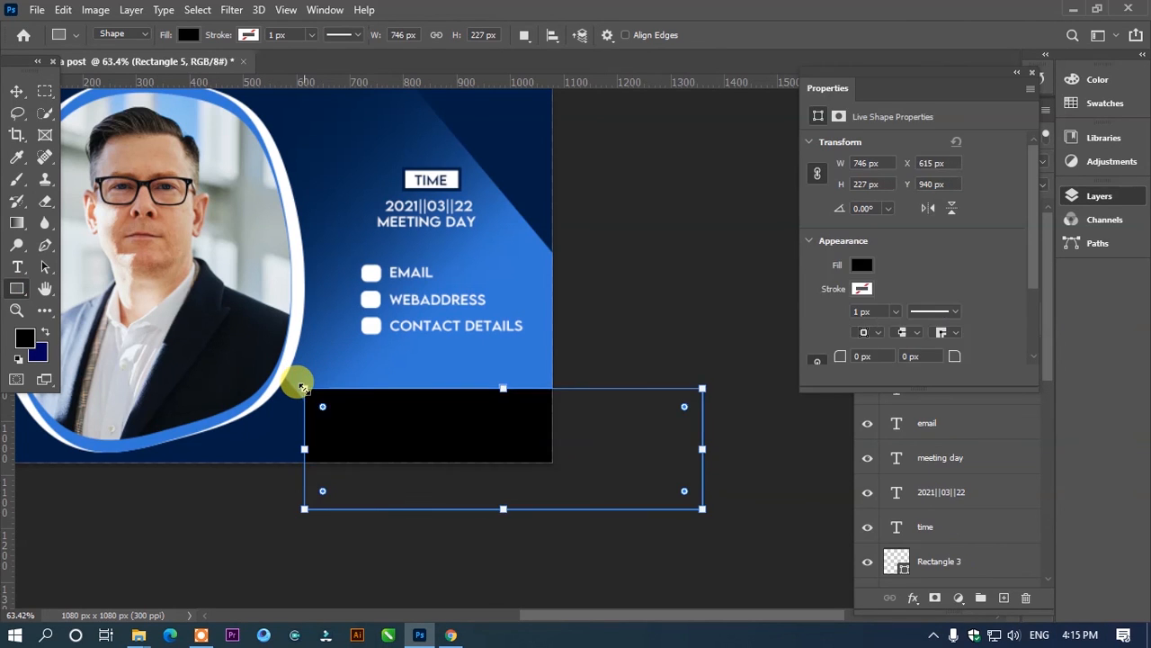
left_click(187, 34)
left_click(124, 124)
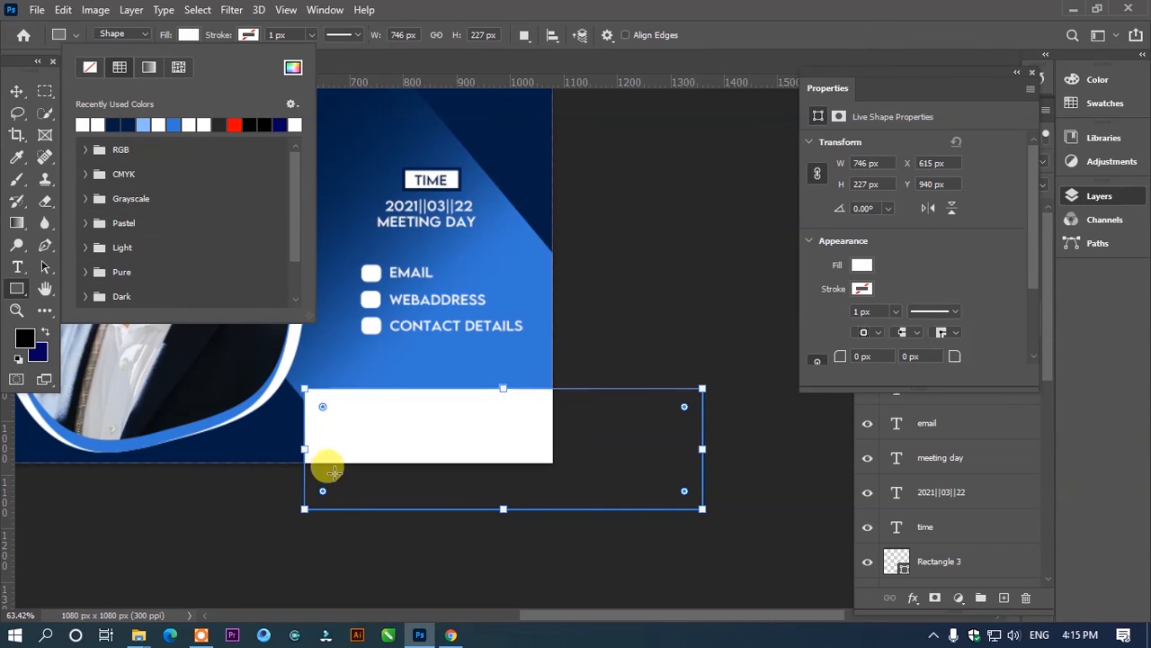
left_click(304, 506)
mouse_move(311, 506)
left_mouse_down()
mouse_move(322, 506)
mouse_move(296, 502)
left_mouse_up()
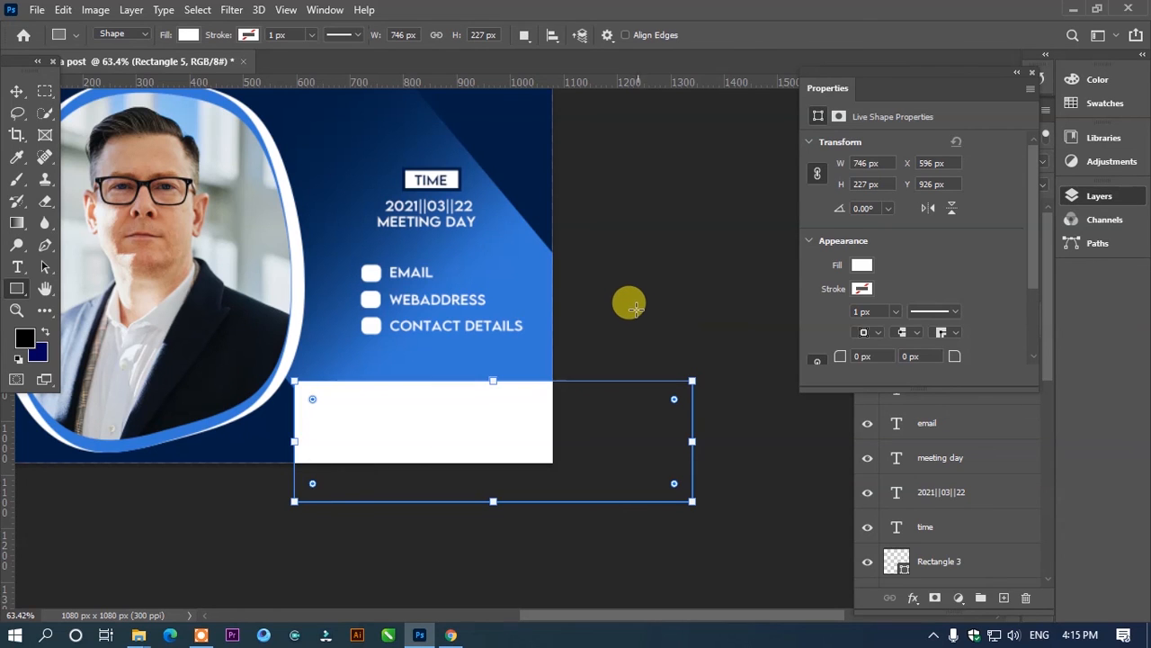
key("Return")
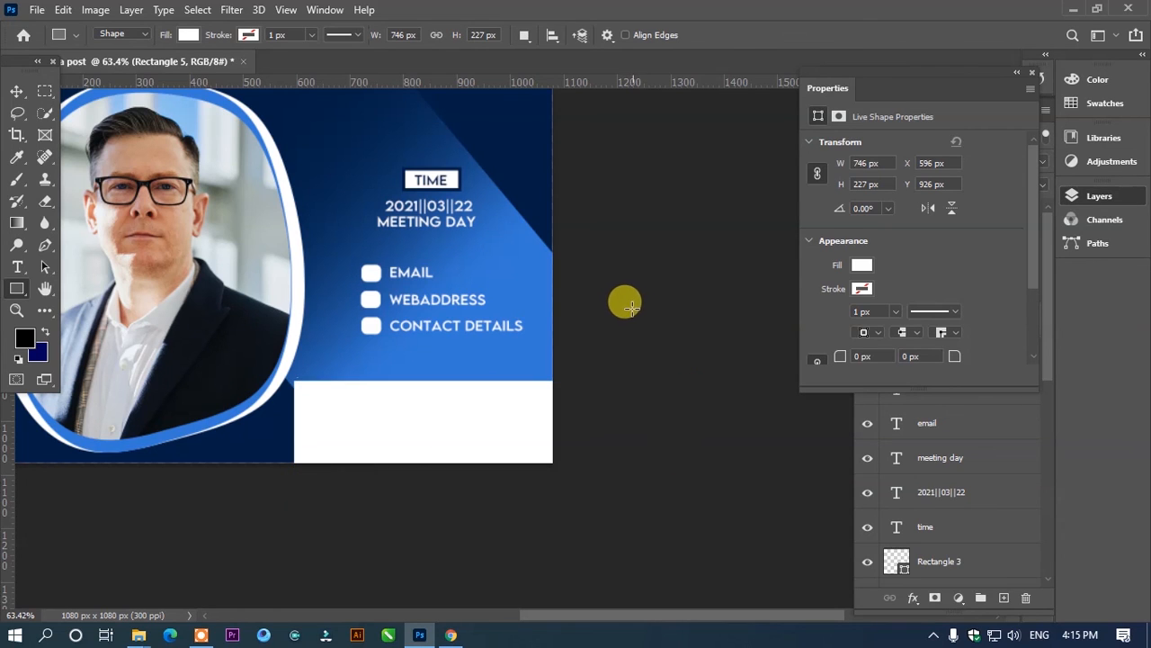
Add the text "for more details contact number below" at the white rectangle and colour it dark blue (15407c).
left_click(19, 93)
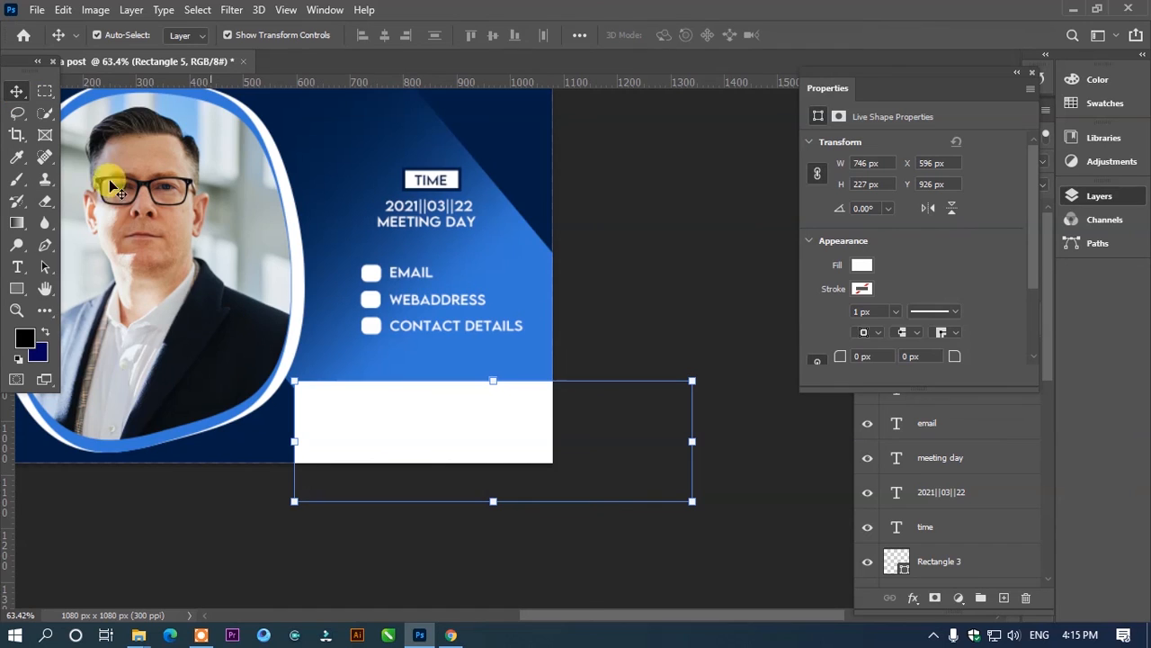
left_click(17, 267)
left_click(330, 413)
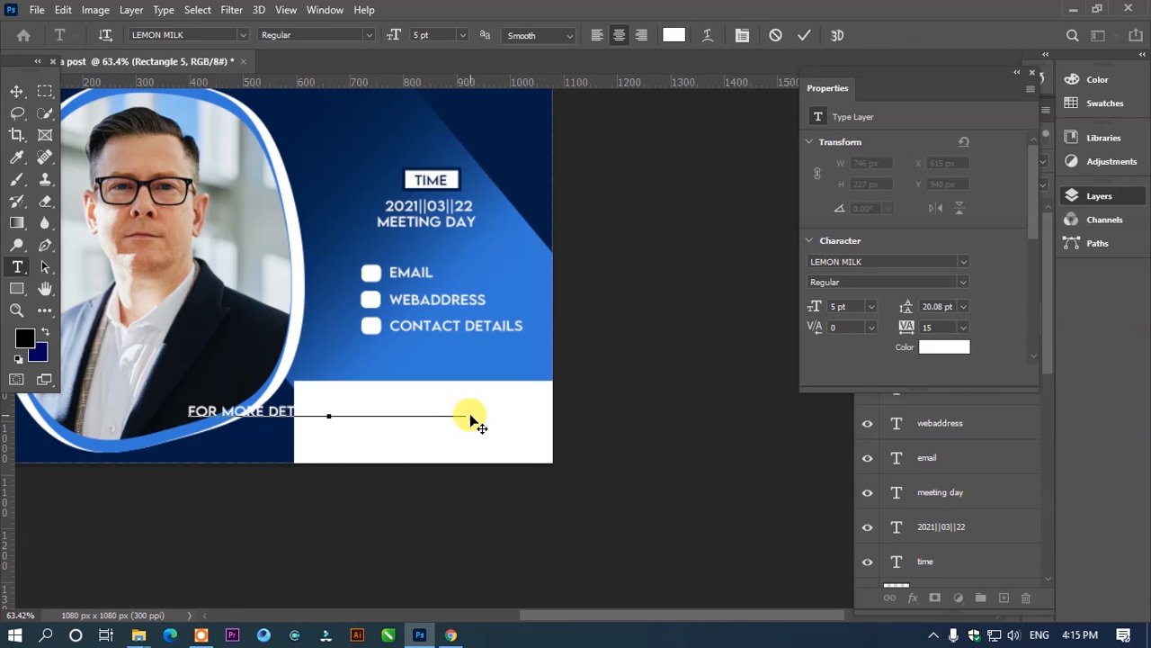
key("ctrl+a")
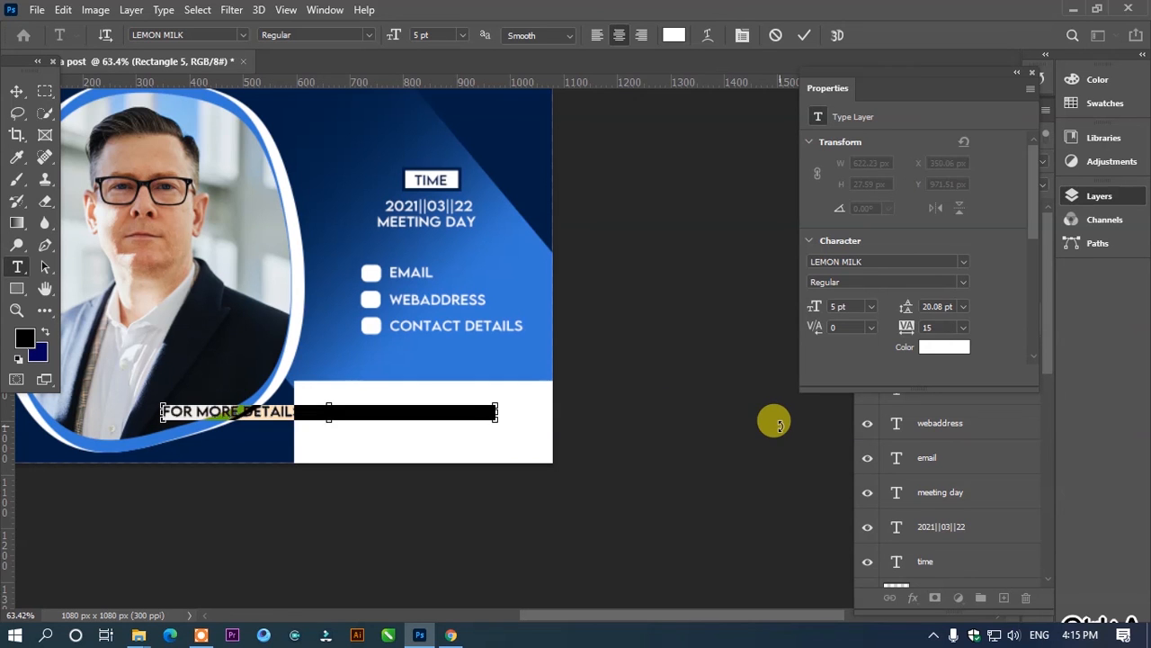
left_click(673, 35)
left_click(370, 226)
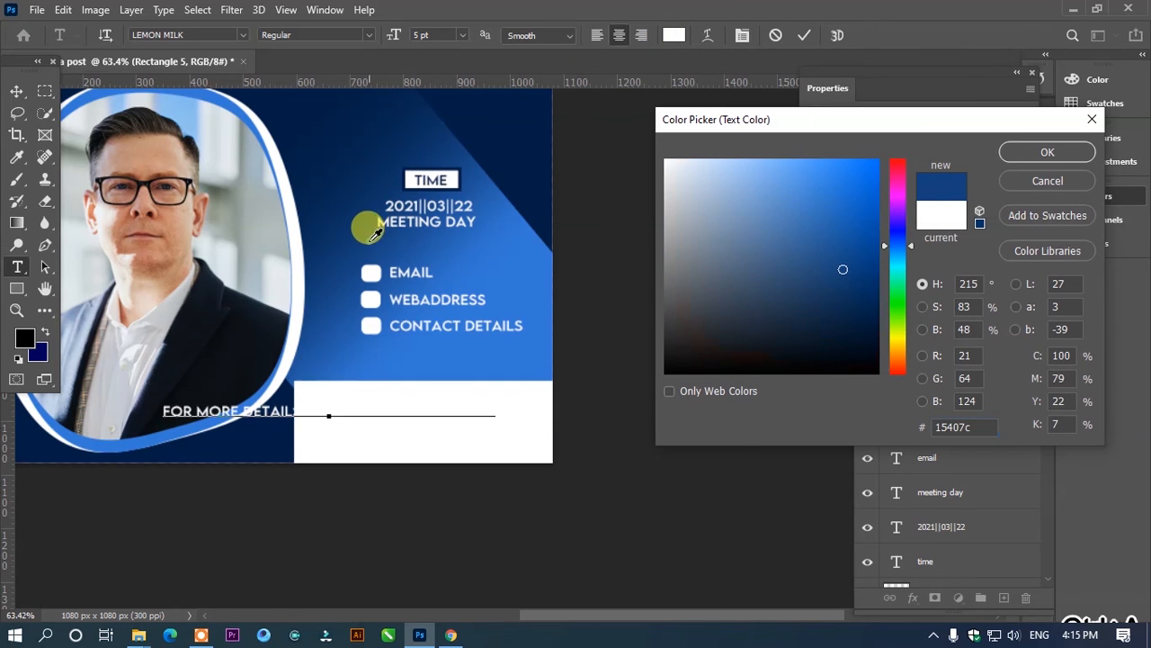
left_click(1047, 152)
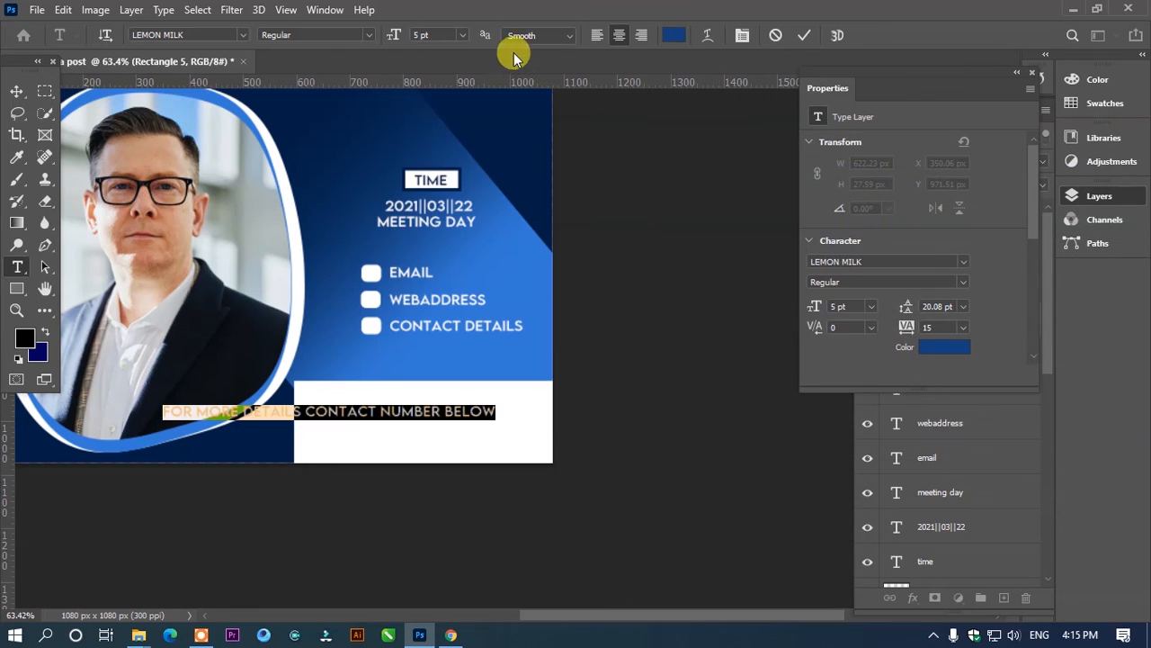
Reduce the contact line's font size to 3 pt and move it fully inside the white rectangle.
left_click(368, 34)
left_click(368, 34)
left_click_drag(396, 36, 394, 34)
left_click_drag(381, 441, 486, 445)
left_click_drag(396, 34, 400, 42)
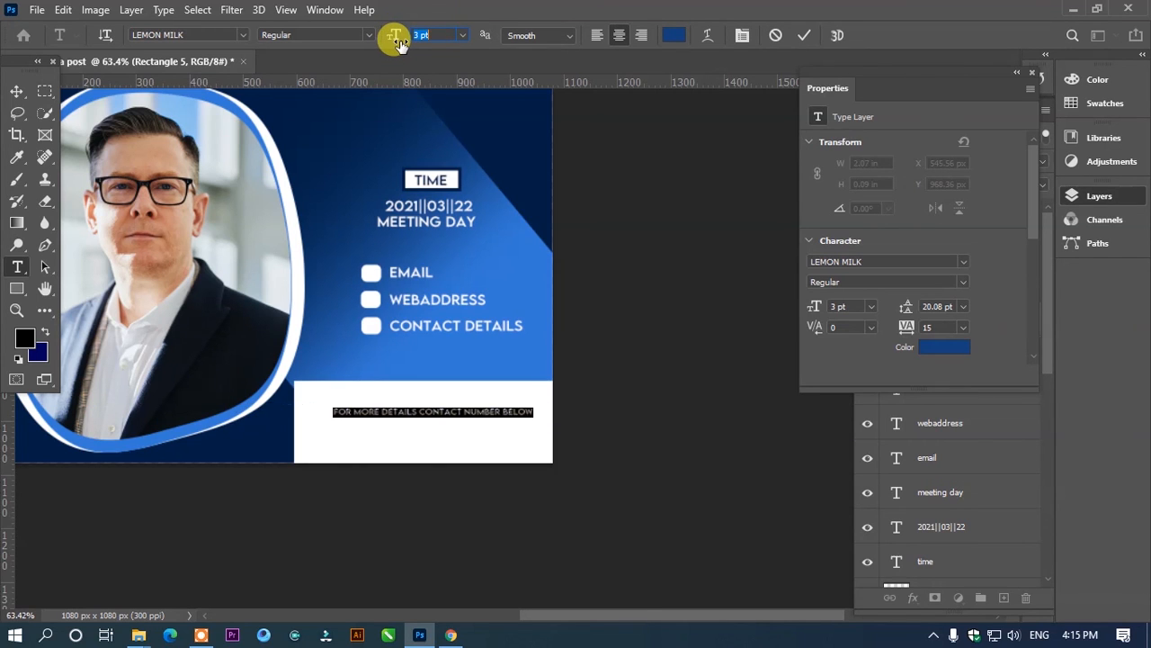
left_click(16, 91)
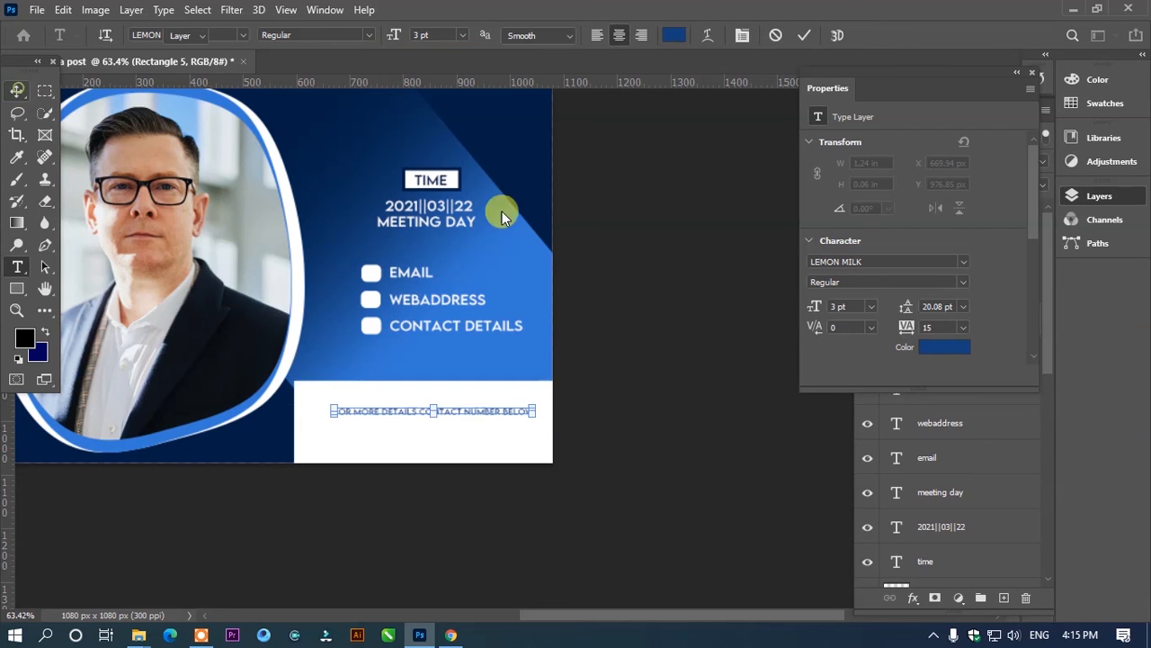
left_click(617, 231)
Move the contact line up within the white rectangle and scale it to about 115% so it spans most of the width.
scroll(501, 443, "up", 3)
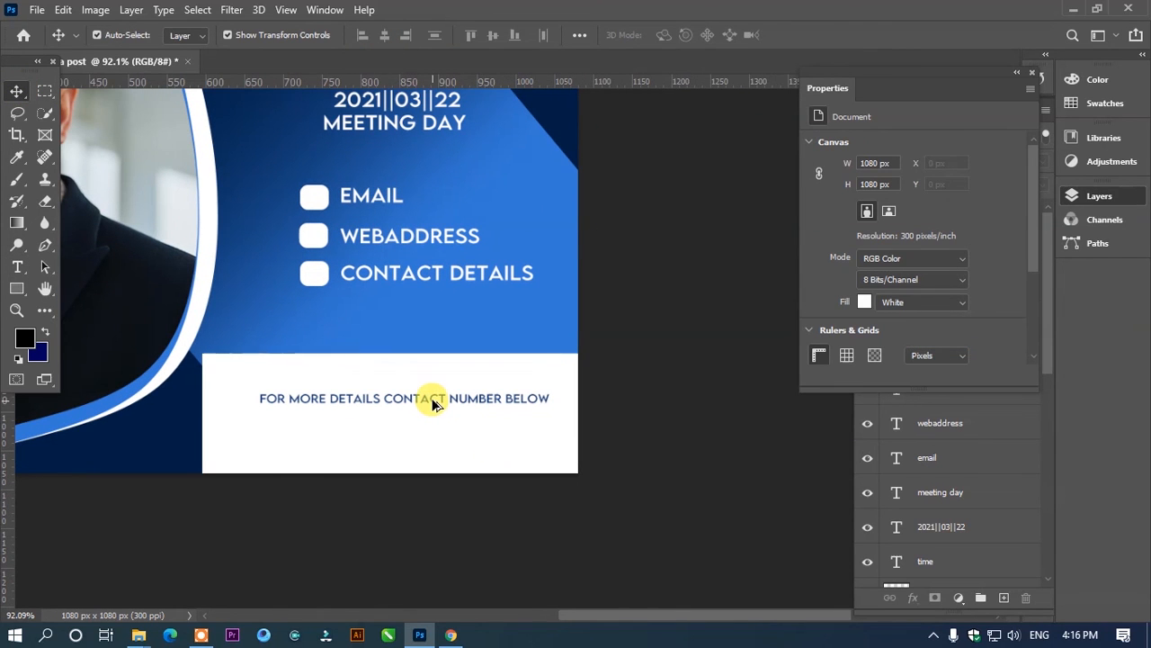
left_click_drag(422, 393, 404, 383)
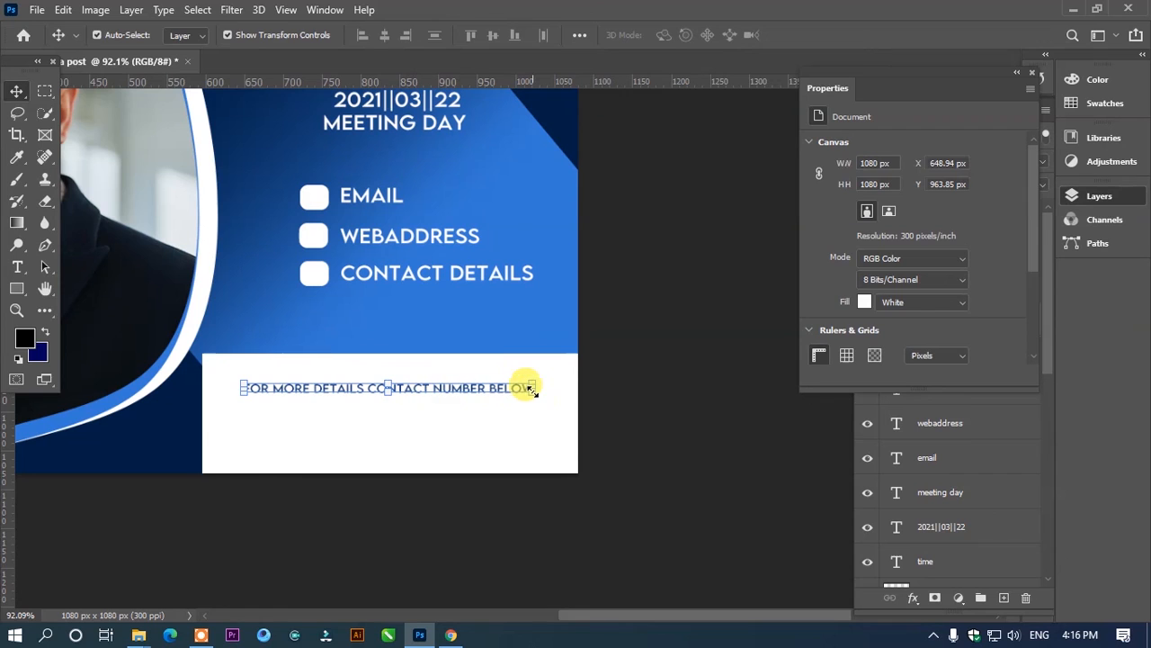
left_click(531, 389)
left_click_drag(527, 386, 505, 394)
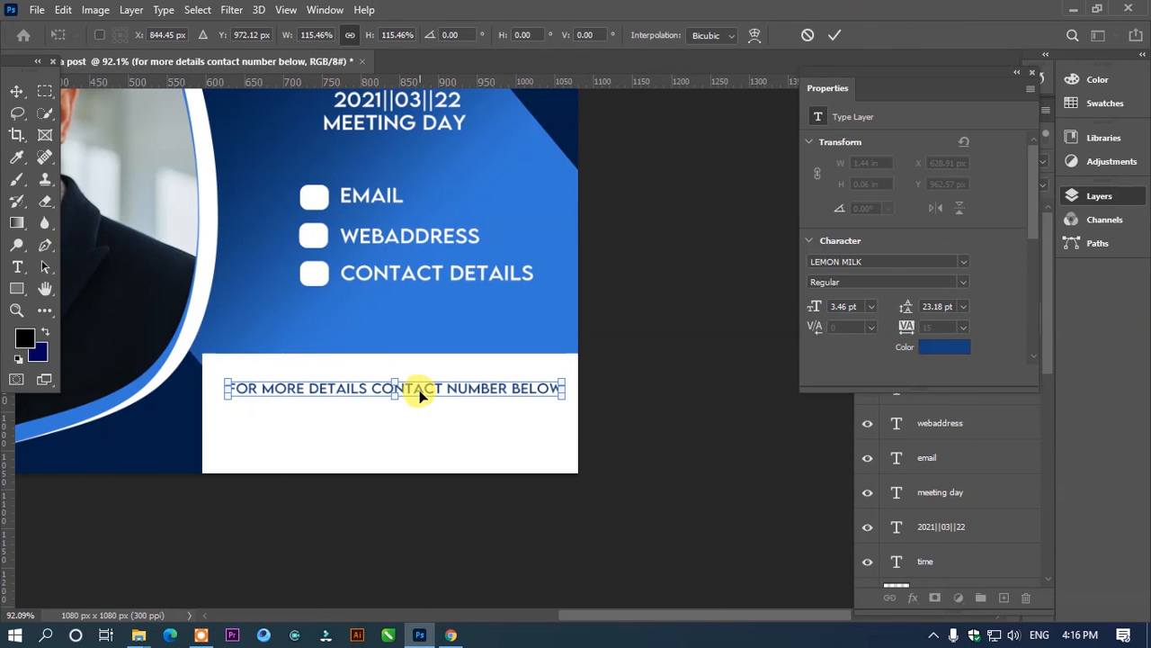
Duplicate the contact line directly below itself and replace the copy's wording with "CONTACT NUMBER".
left_click_drag(415, 389, 426, 412)
key("Return")
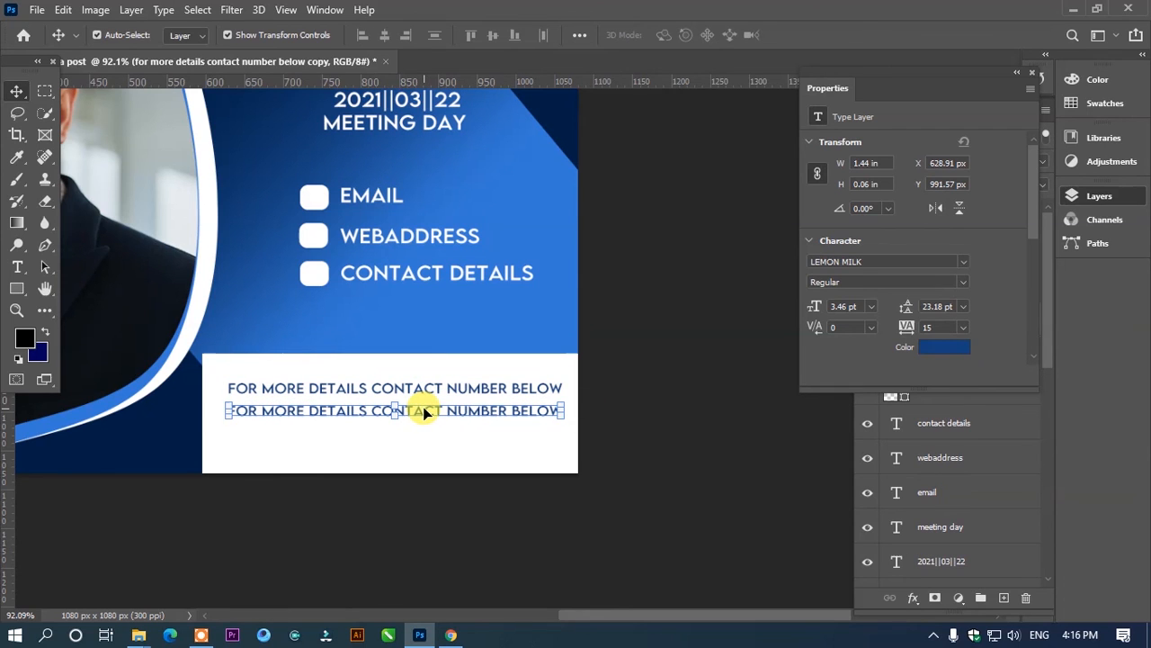
double_click(427, 412)
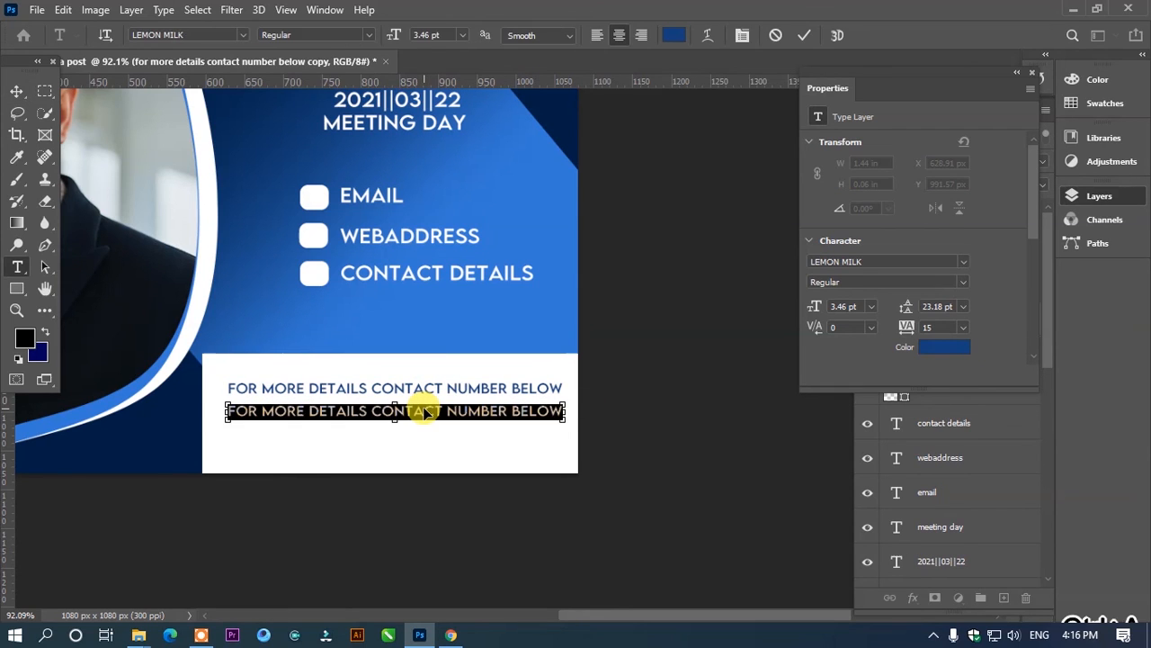
type("CONTACT NUMBER")
key("ctrl+a")
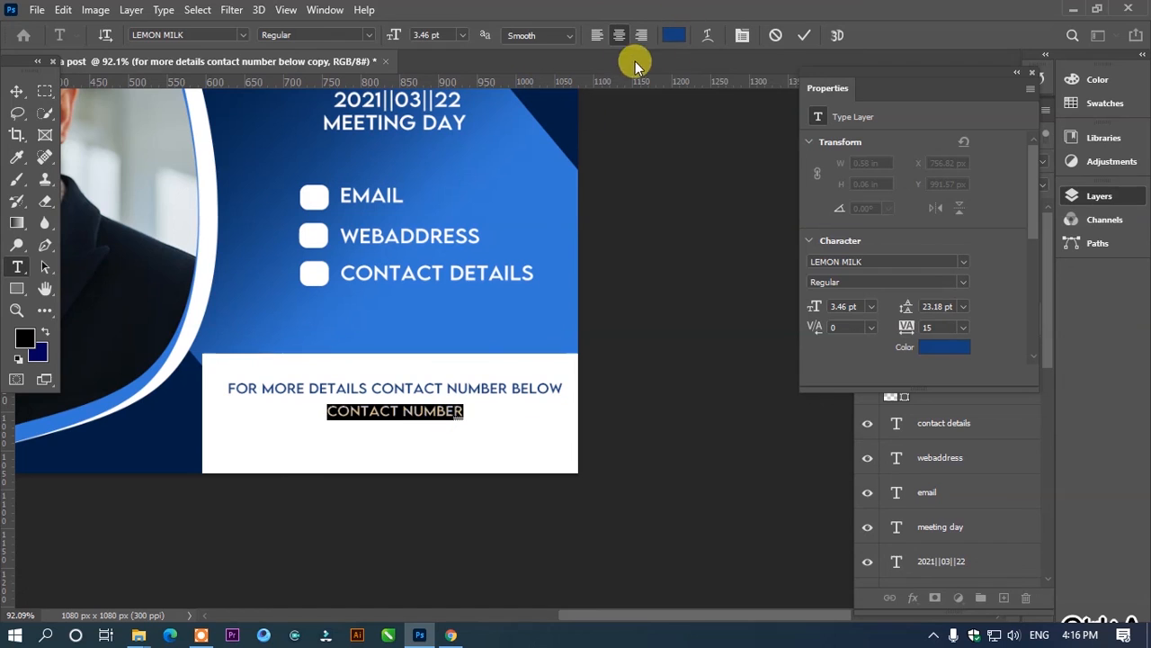
Set the font style of the "CONTACT NUMBER" line to Medium and commit the text edit.
left_click(371, 36)
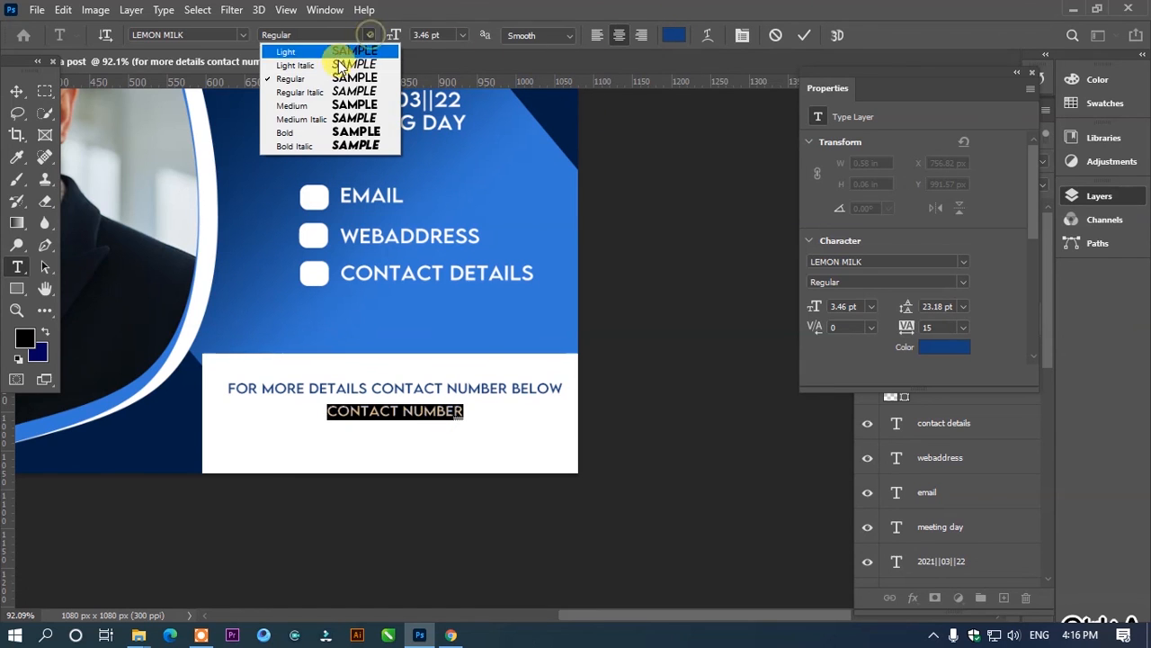
left_click(329, 109)
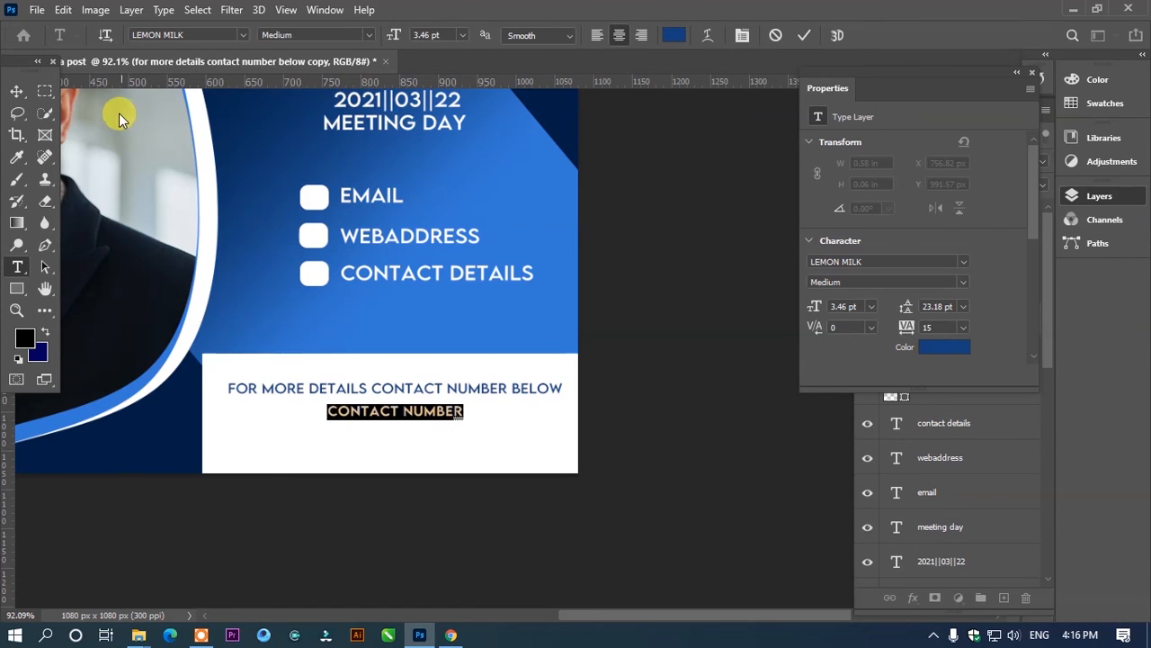
left_click(20, 95)
left_click(686, 257)
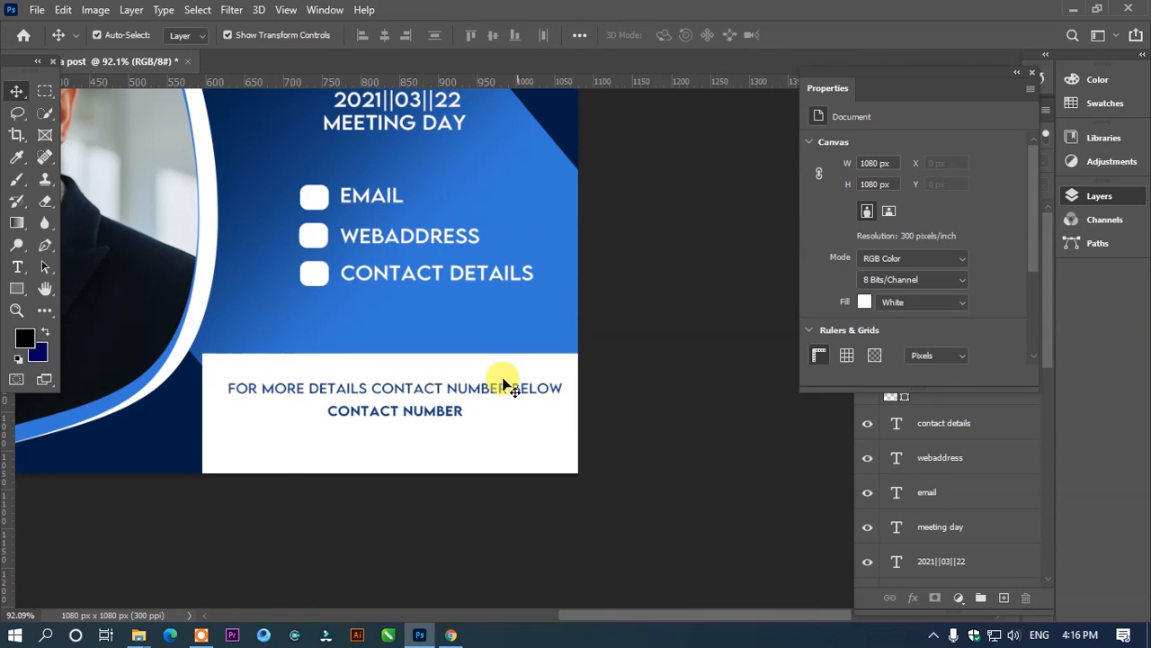
Move the "CONTACT NUMBER" line and the contact line above it slightly down so the pair sits vertically centred in the white rectangle.
left_click_drag(434, 414, 433, 426)
left_click_drag(452, 386, 450, 403)
left_click(681, 347)
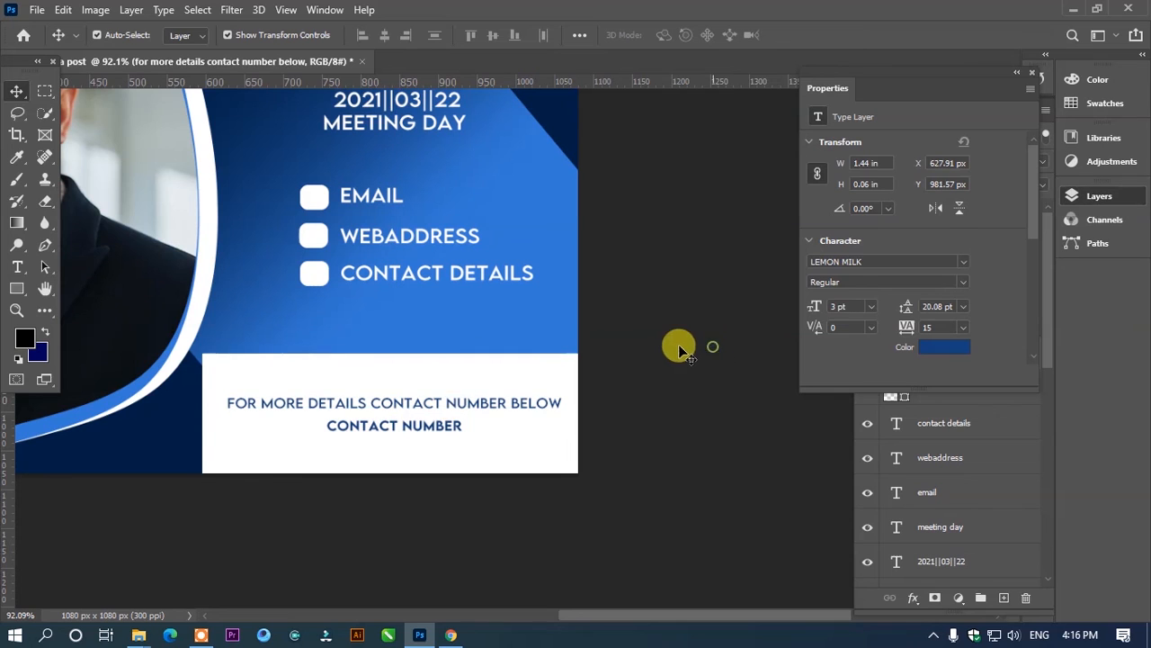
key("ctrl+0")
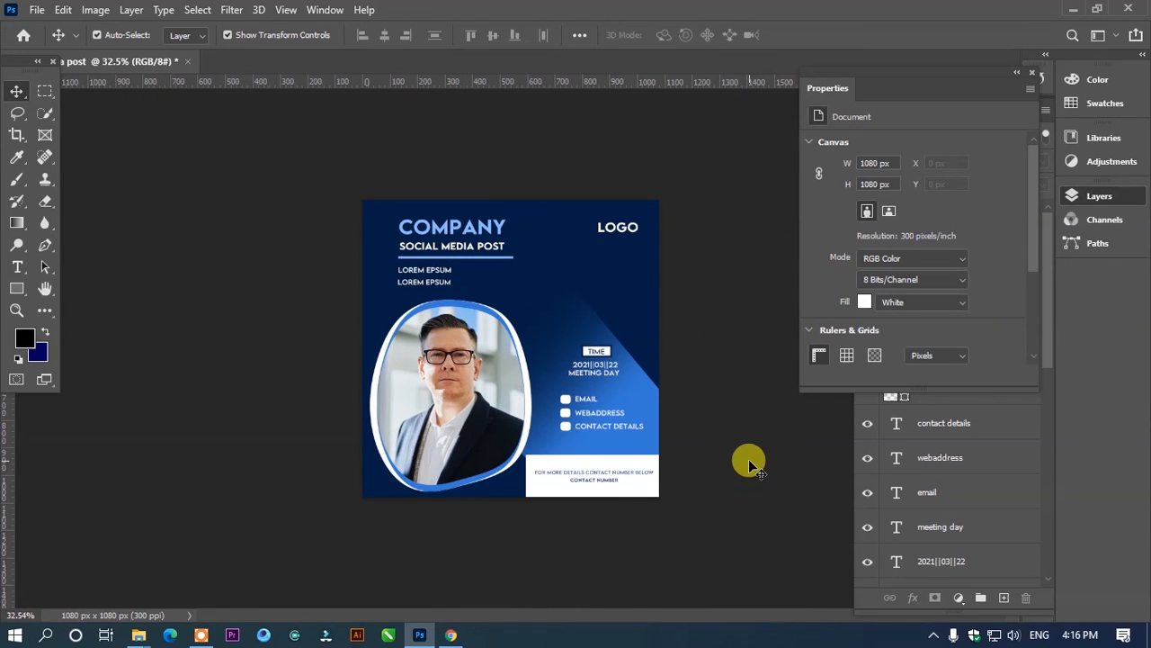
scroll(750, 461, "up", 2)
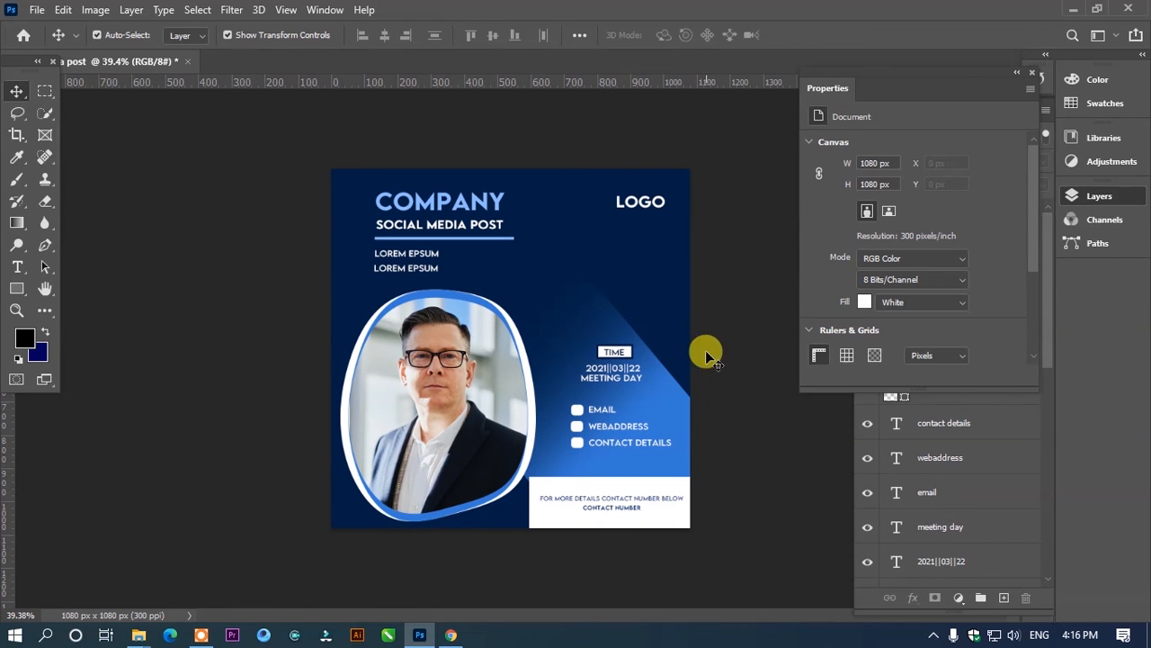
scroll(723, 353, "up", 1)
scroll(723, 352, "down", 1)
scroll(723, 353, "up", 1)
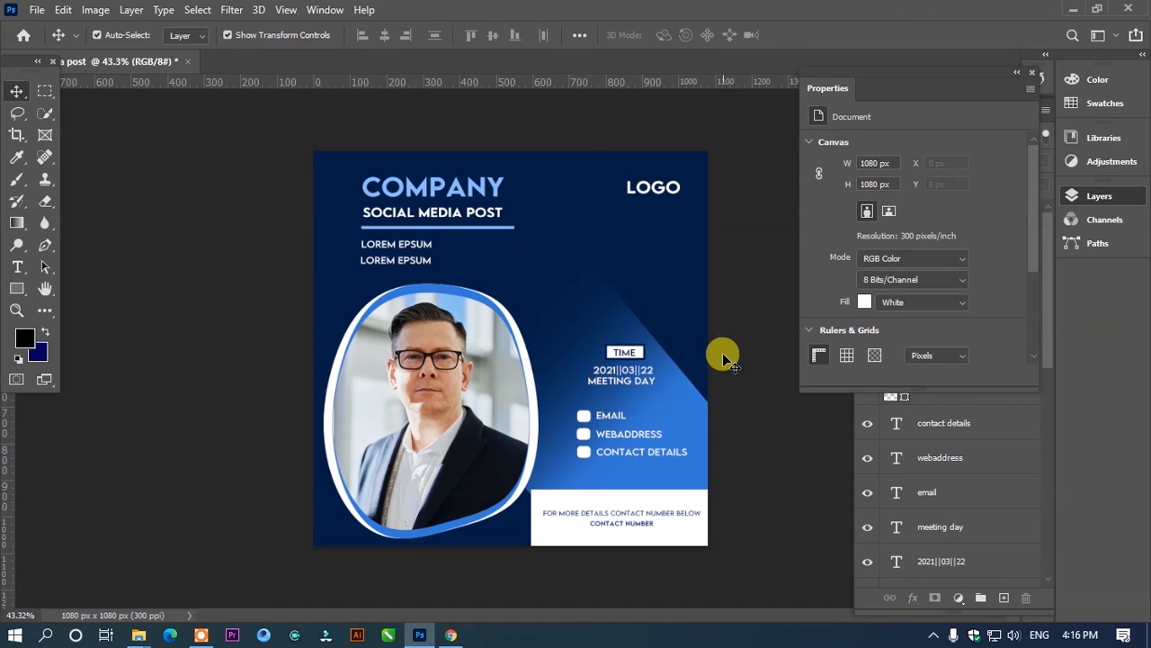